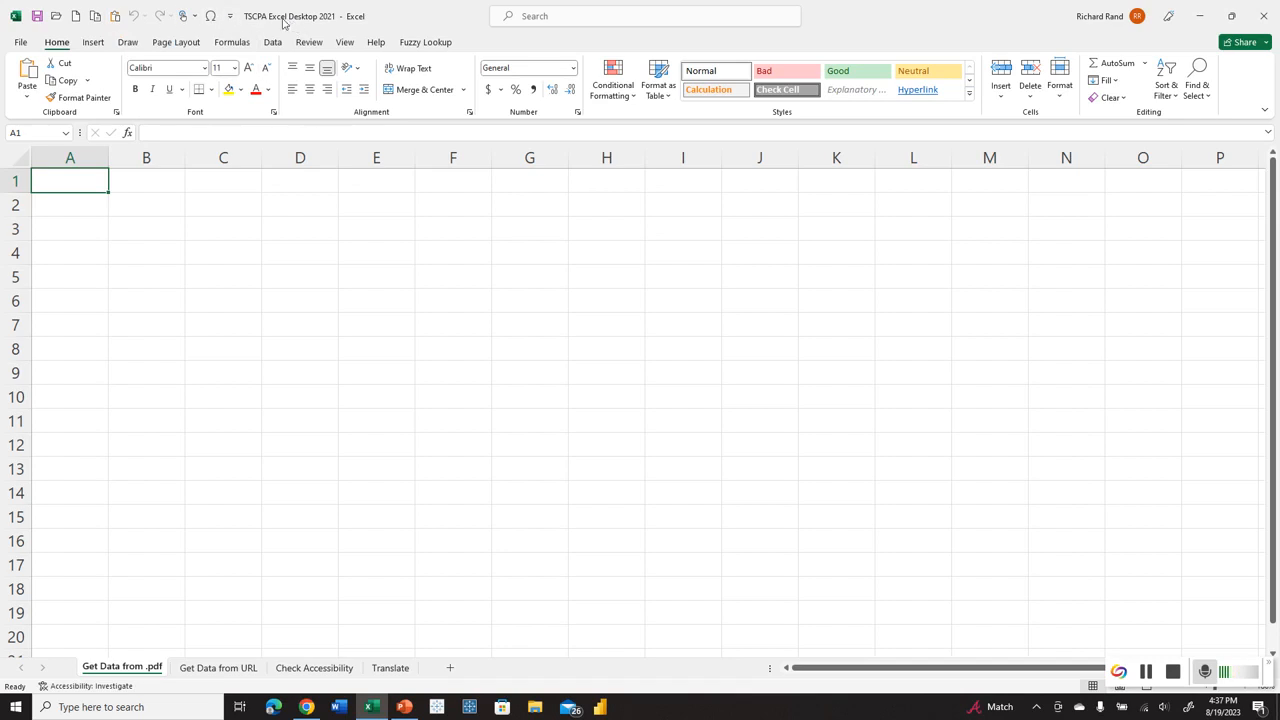
- Show the Quick Access Toolbar below the ribbon
left_click(230, 17)
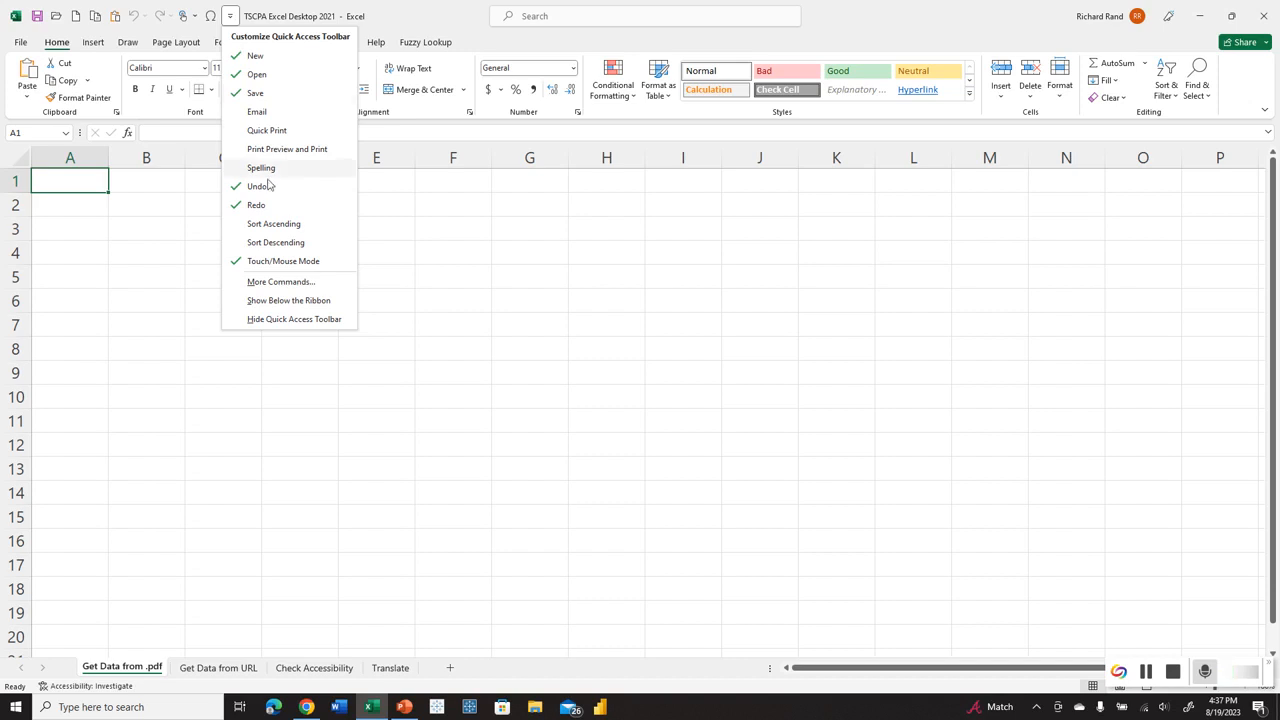
left_click(289, 301)
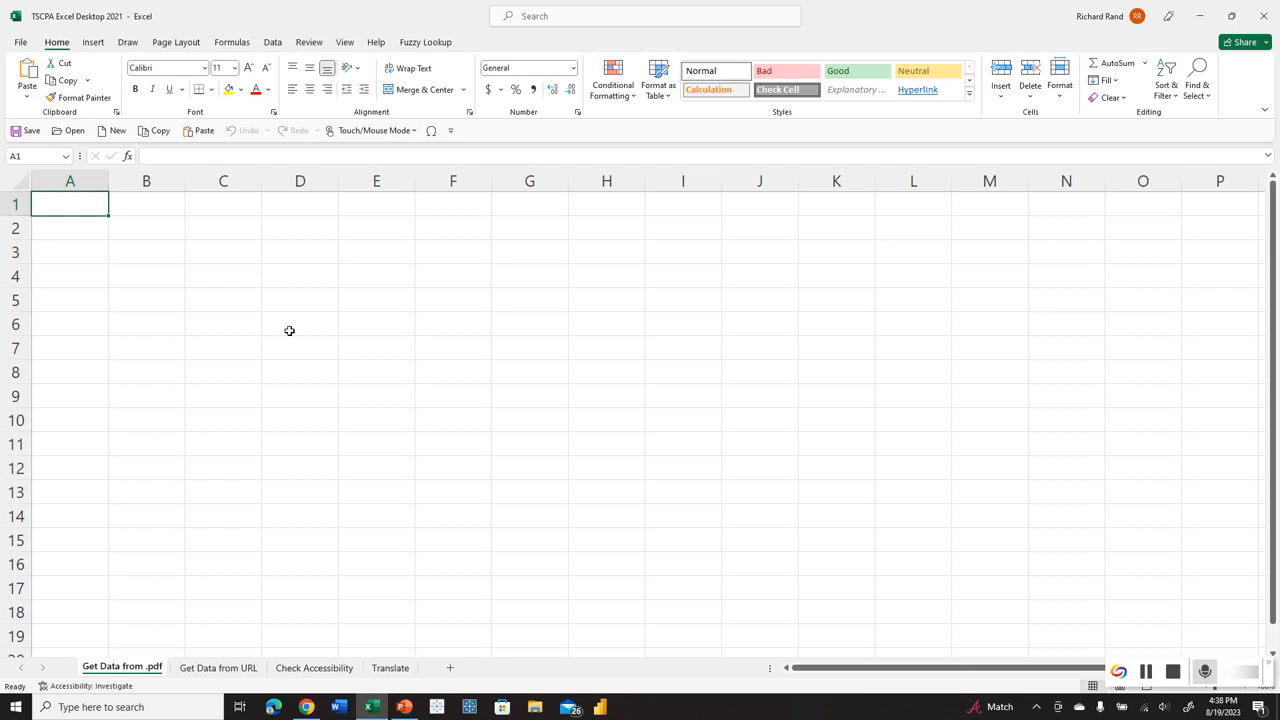
- Search the context commands of cell A1 for "text to"
left_click(158, 229)
left_click(83, 232)
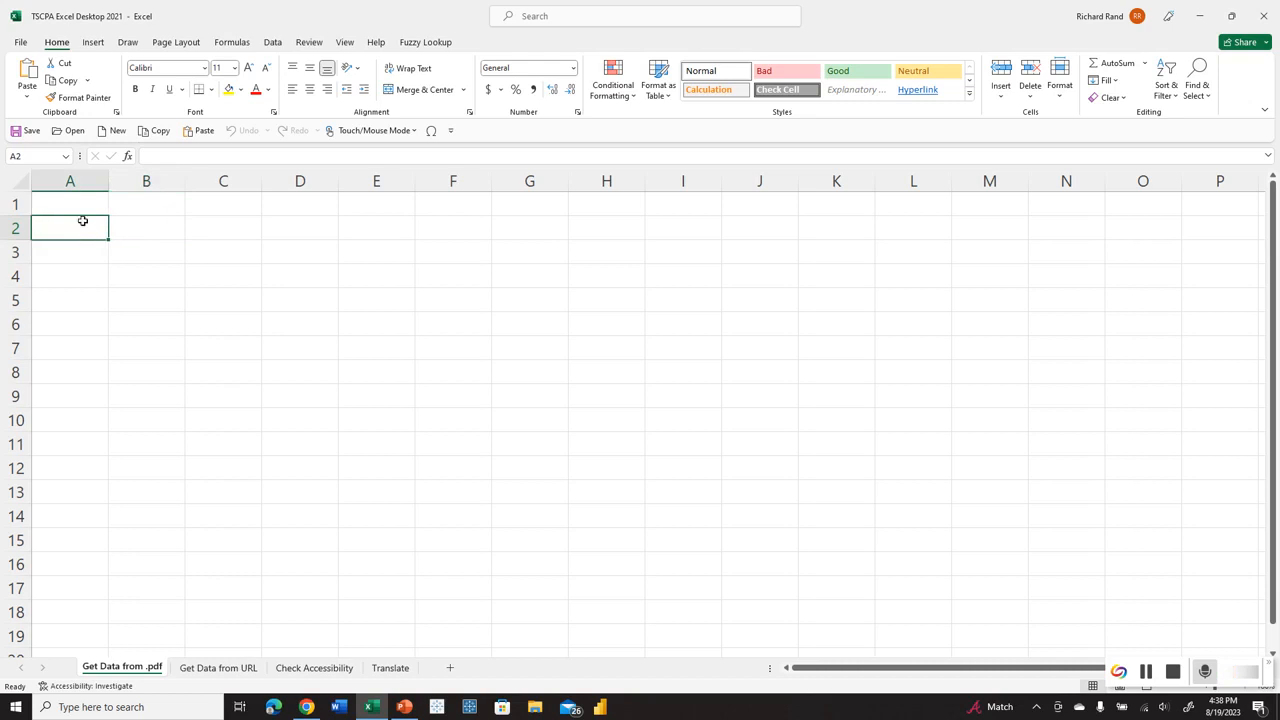
left_click(83, 205)
right_click(84, 206)
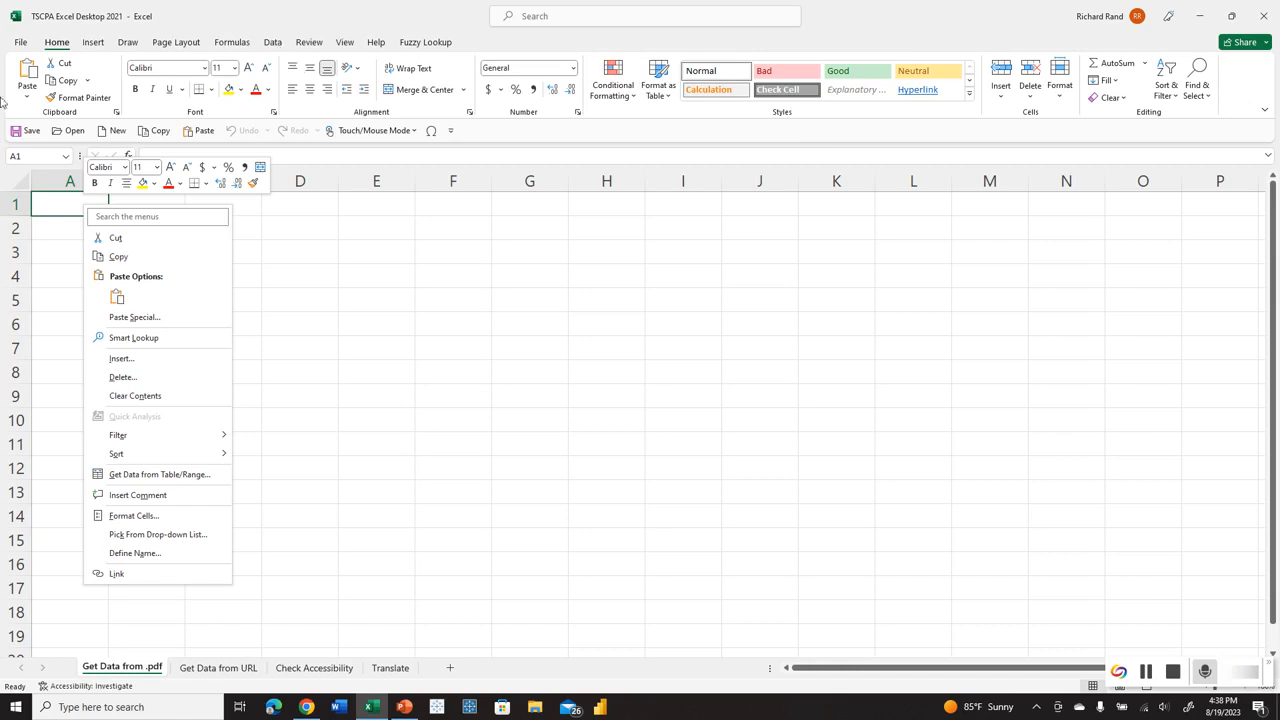
left_click(113, 216)
type("text")
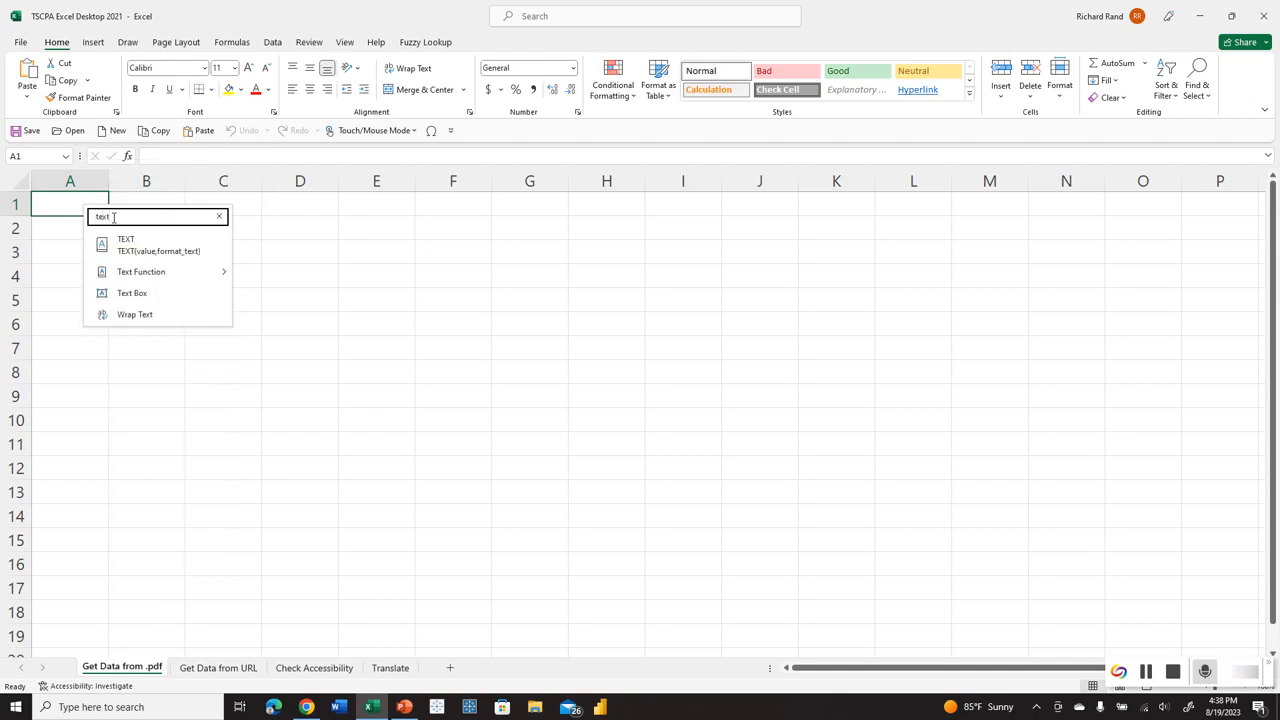
type(" to")
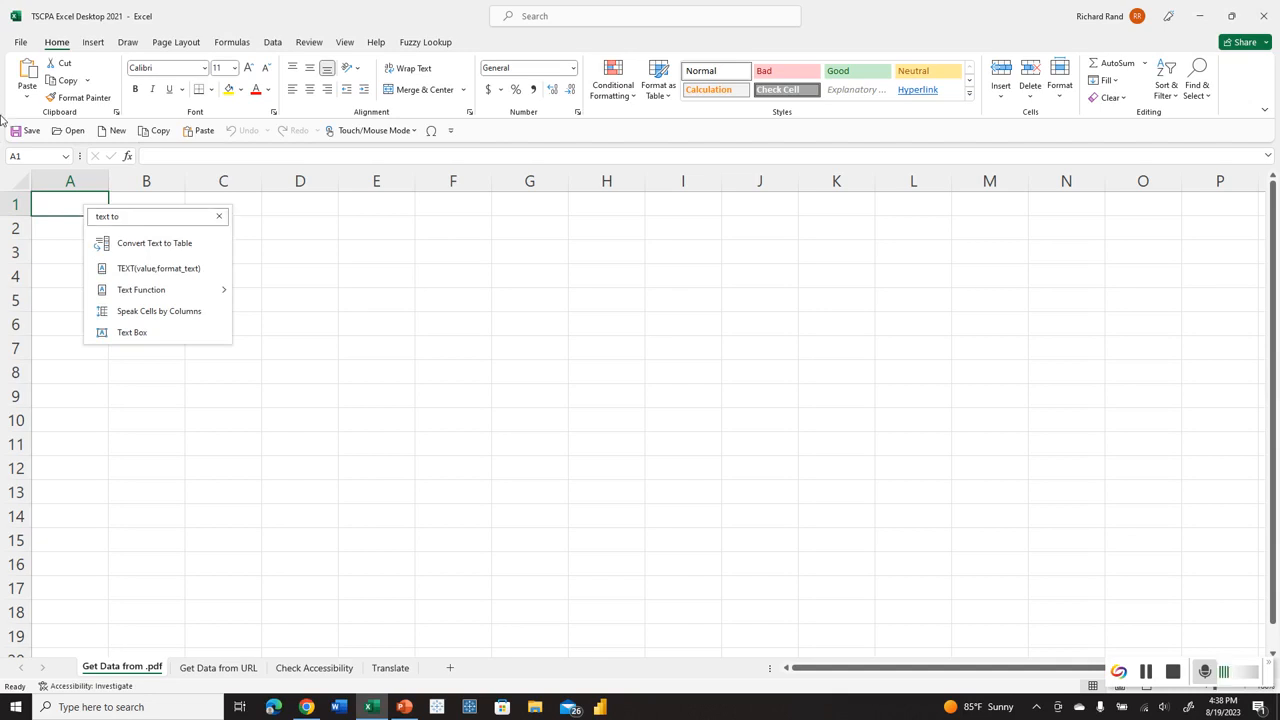
- Replace the command search for cell A1 with "for" and then with "pivot"
left_click(123, 221)
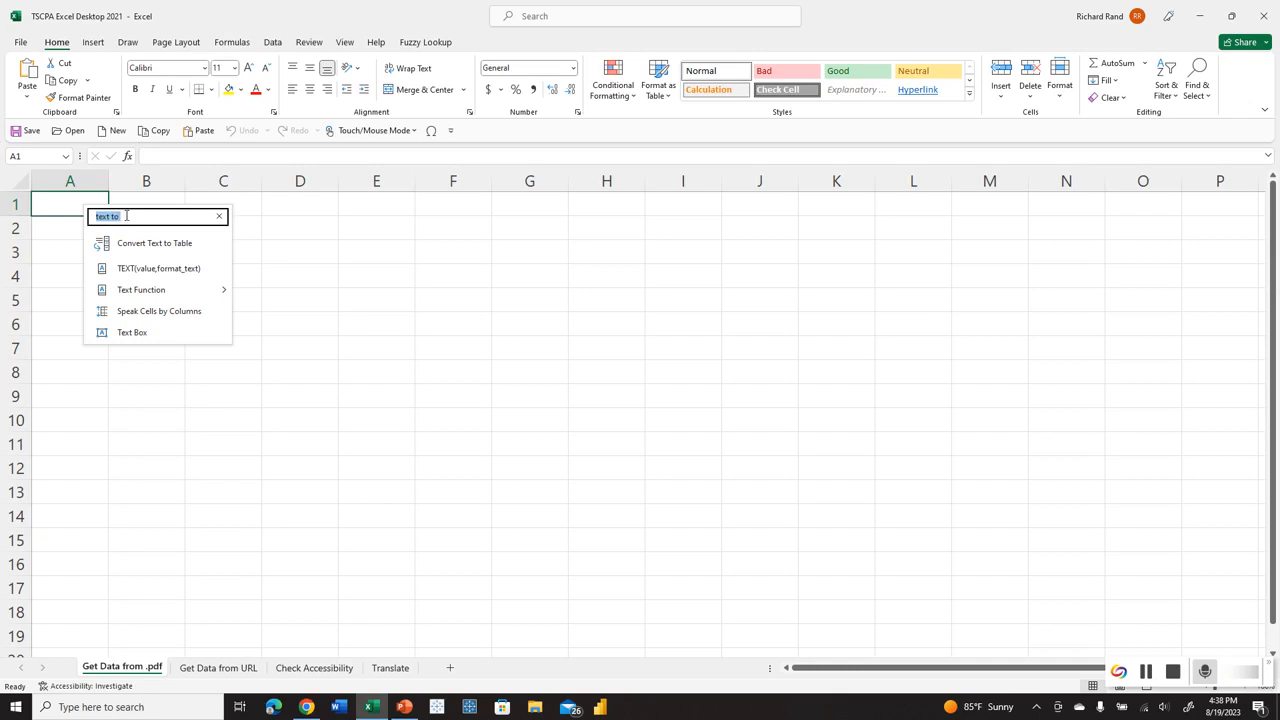
key("BackSpace")
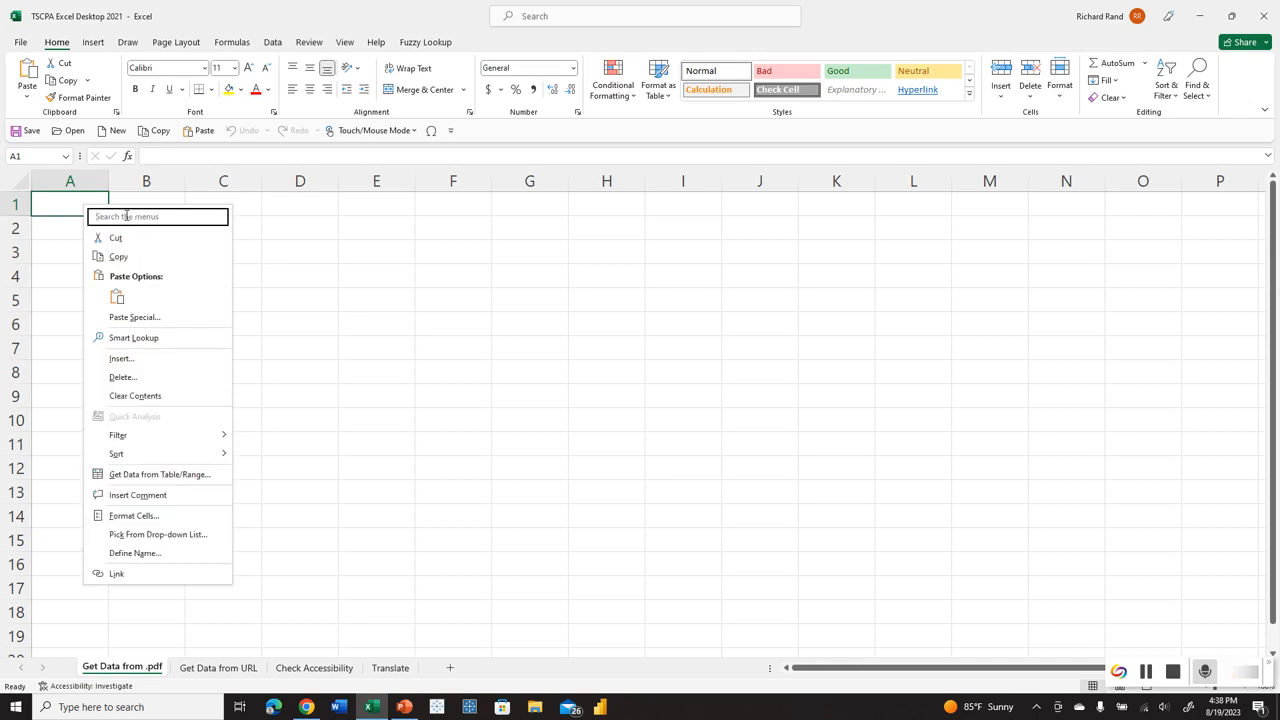
type("for")
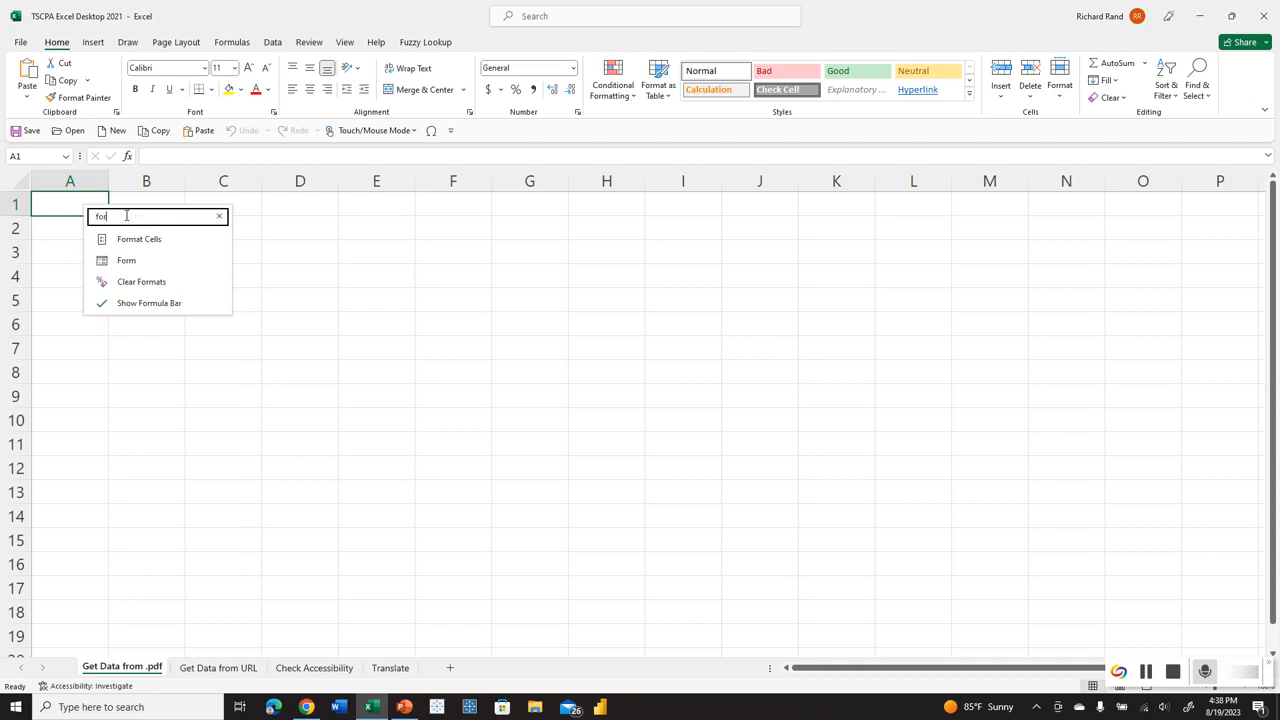
key("BackSpace")
key("BackSpace")
key("BackSpace")
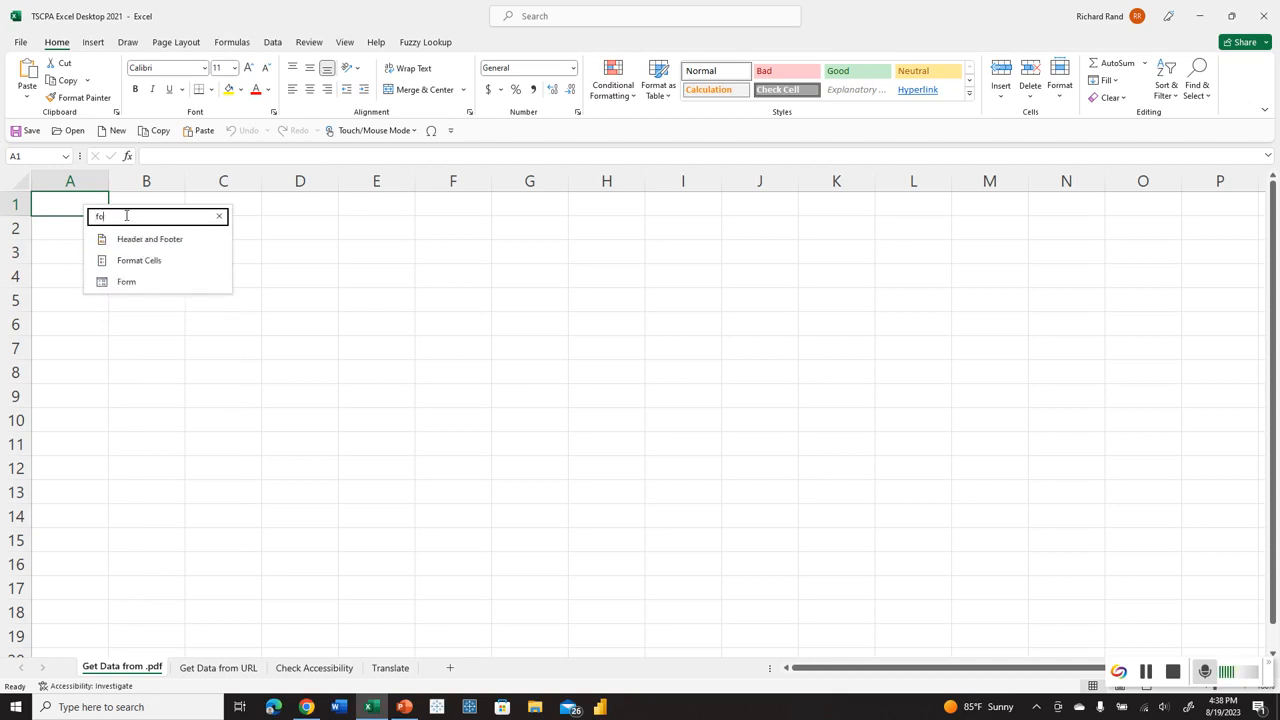
type("pivot")
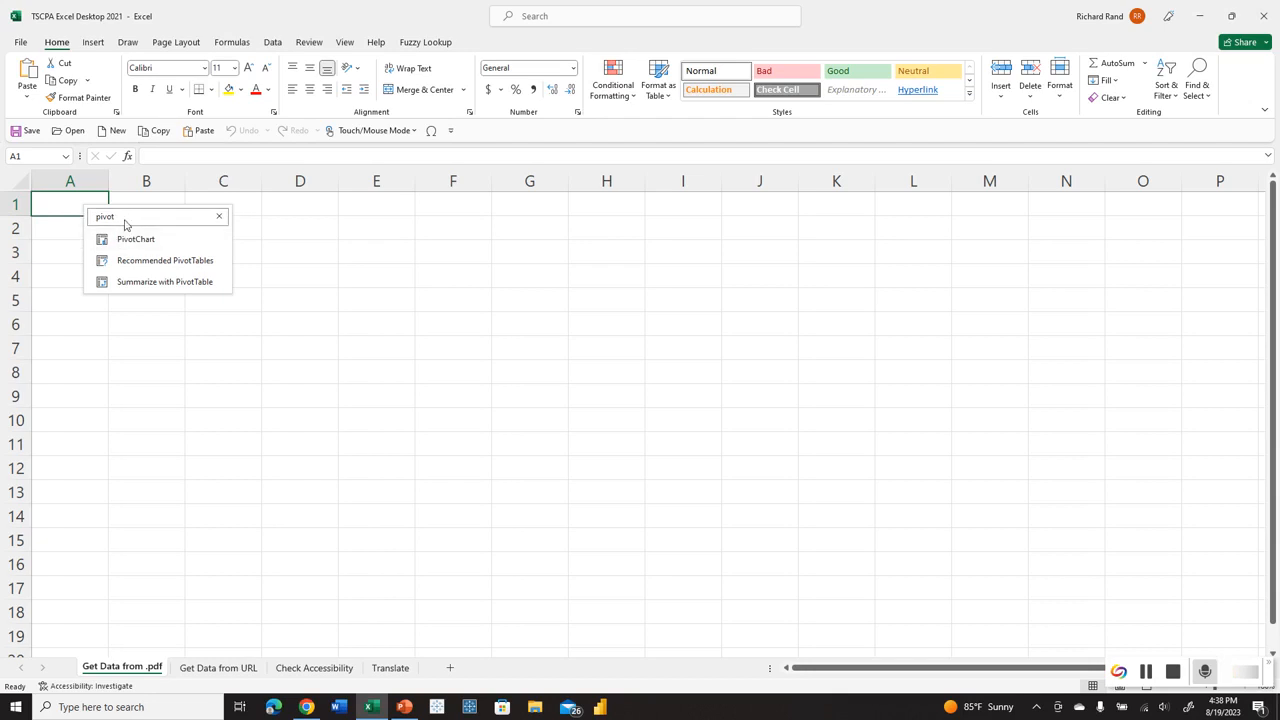
- Search the context commands of cell A1 for "table", then clear the search and dismiss it
double_click(124, 222)
left_click(95, 219)
double_click(124, 219)
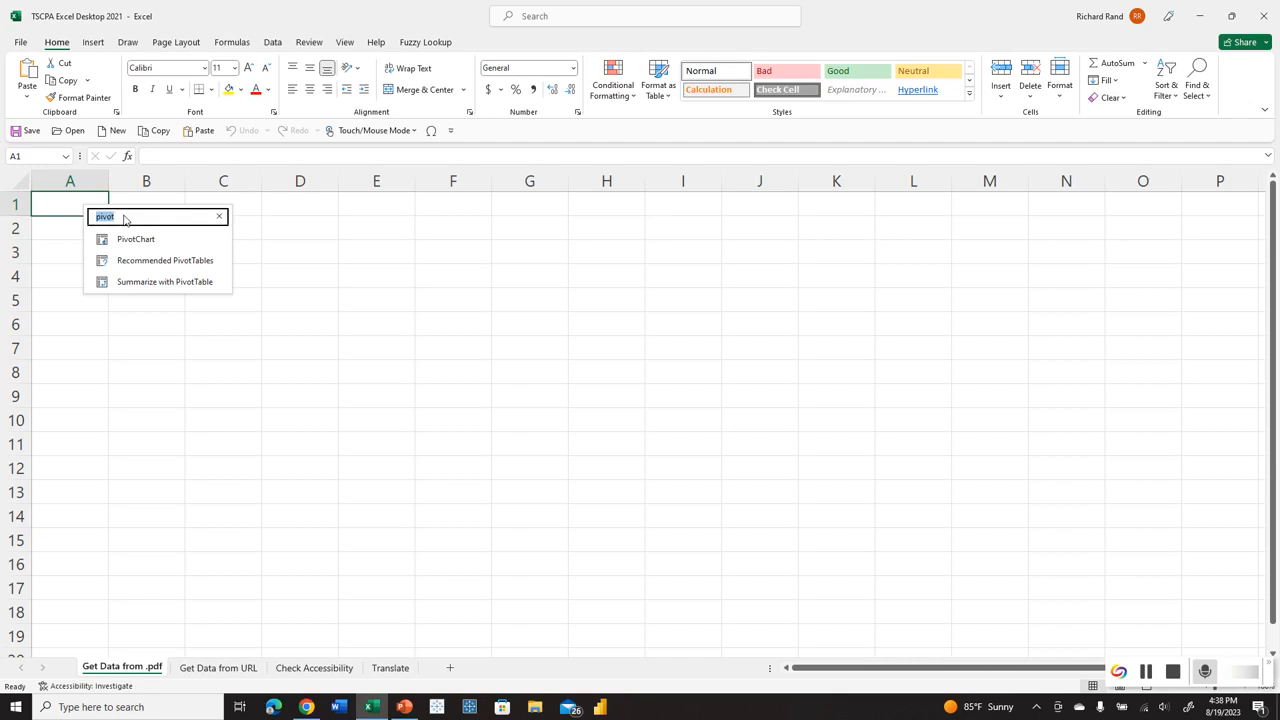
type("table")
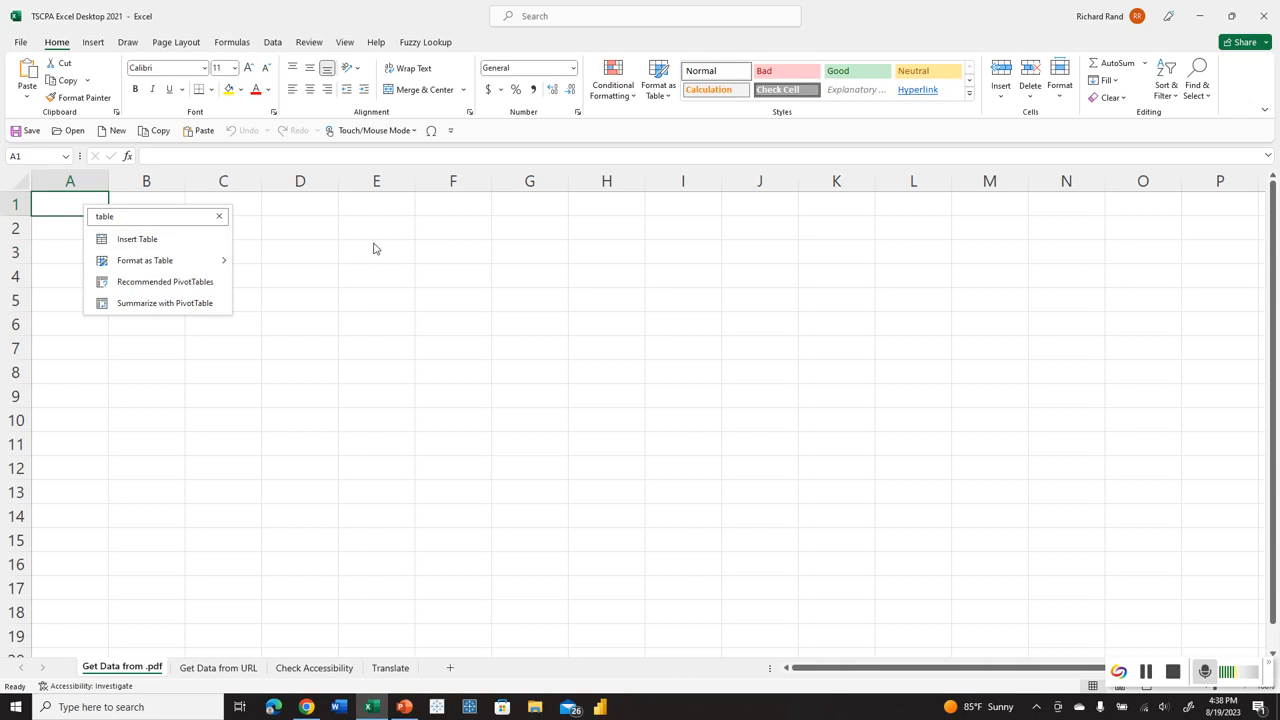
left_click(220, 217)
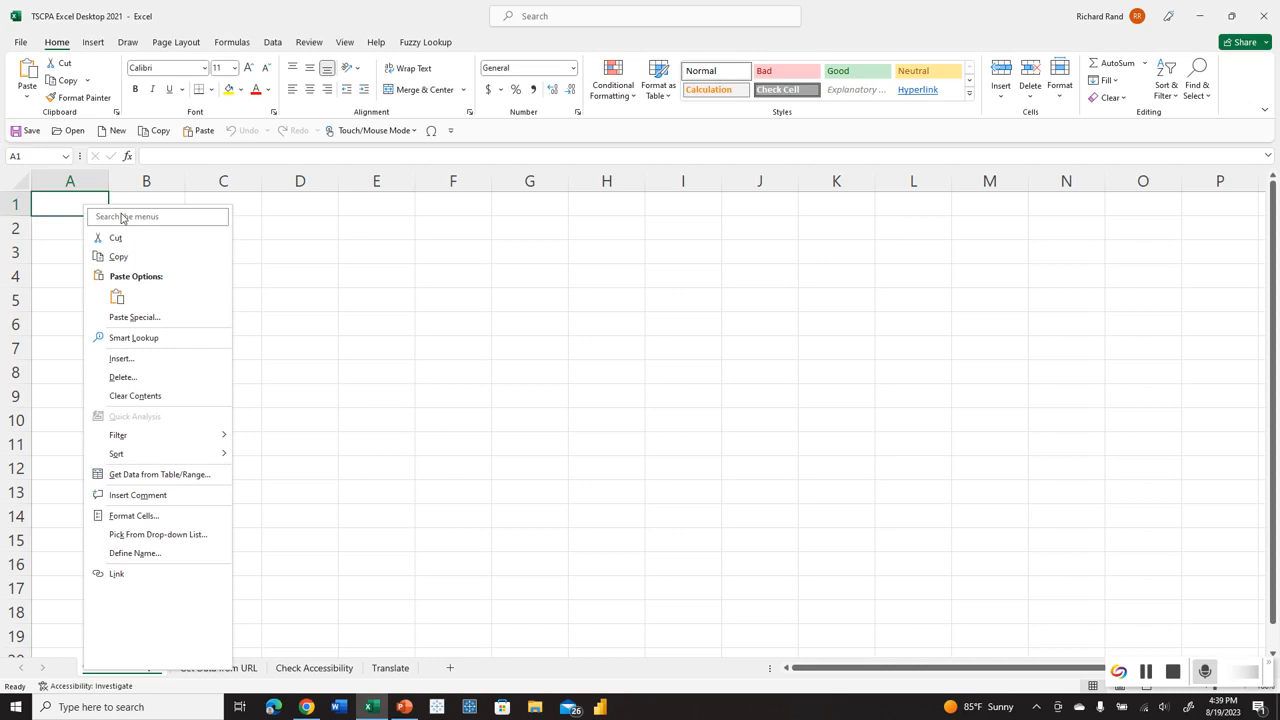
key("Escape")
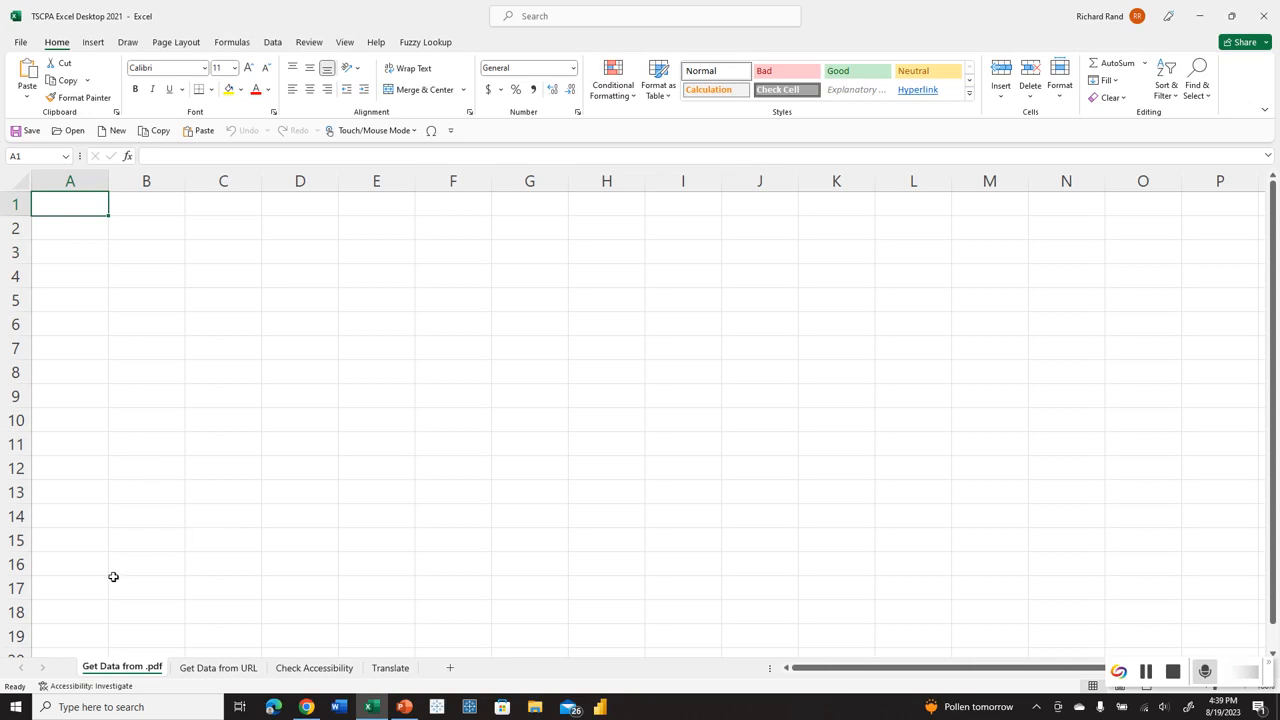
- Activate the Check Accessibility sheet from the list of all sheets and return the same way to Get Data from .pdf
right_click(44, 674)
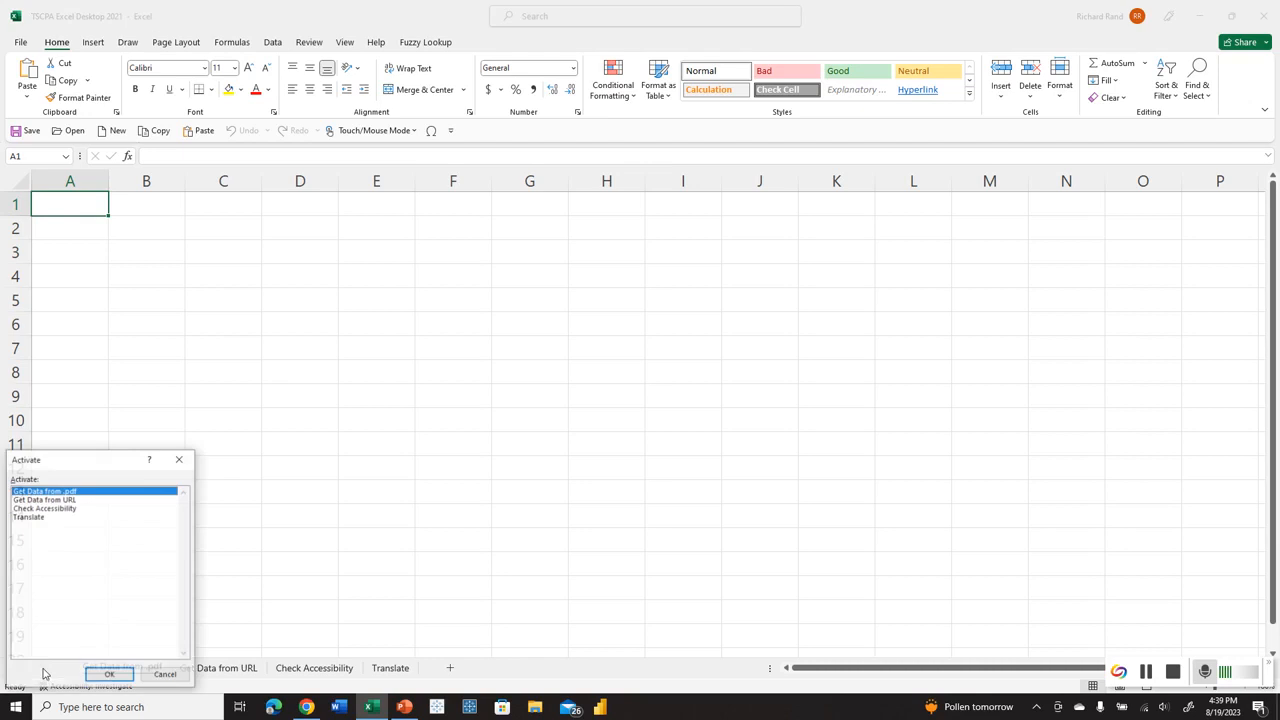
left_click(44, 508)
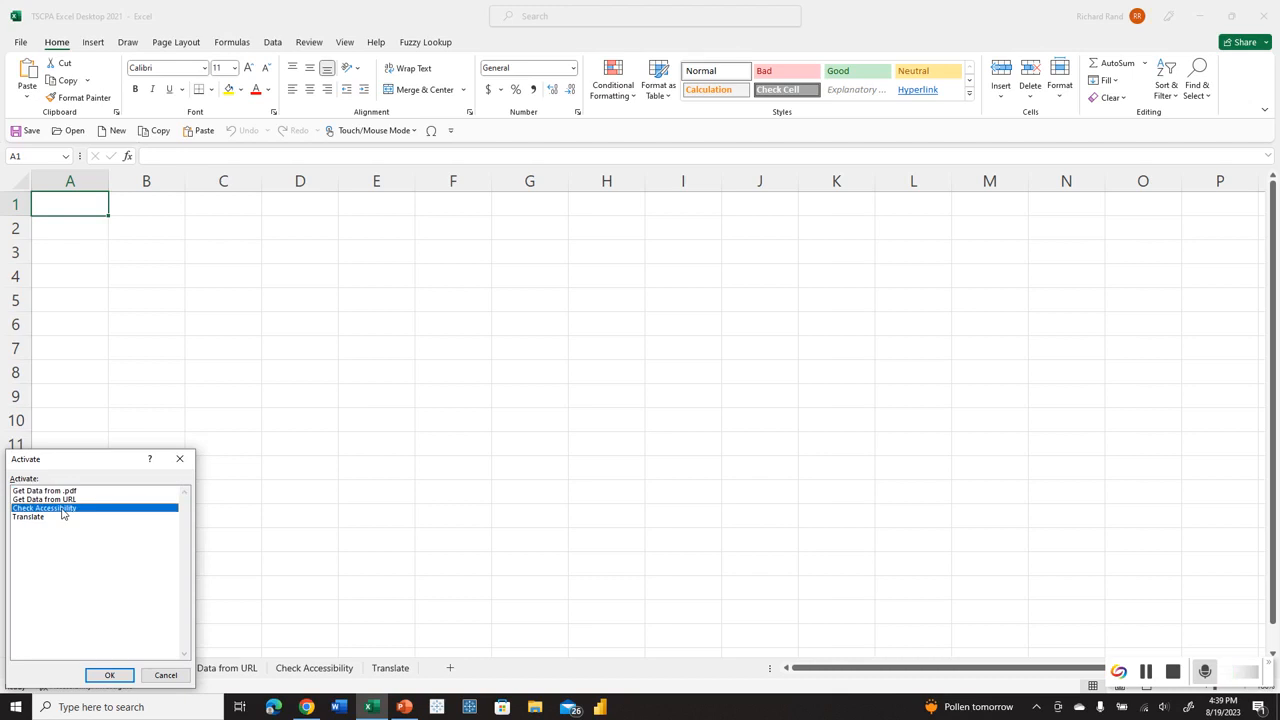
left_click(104, 674)
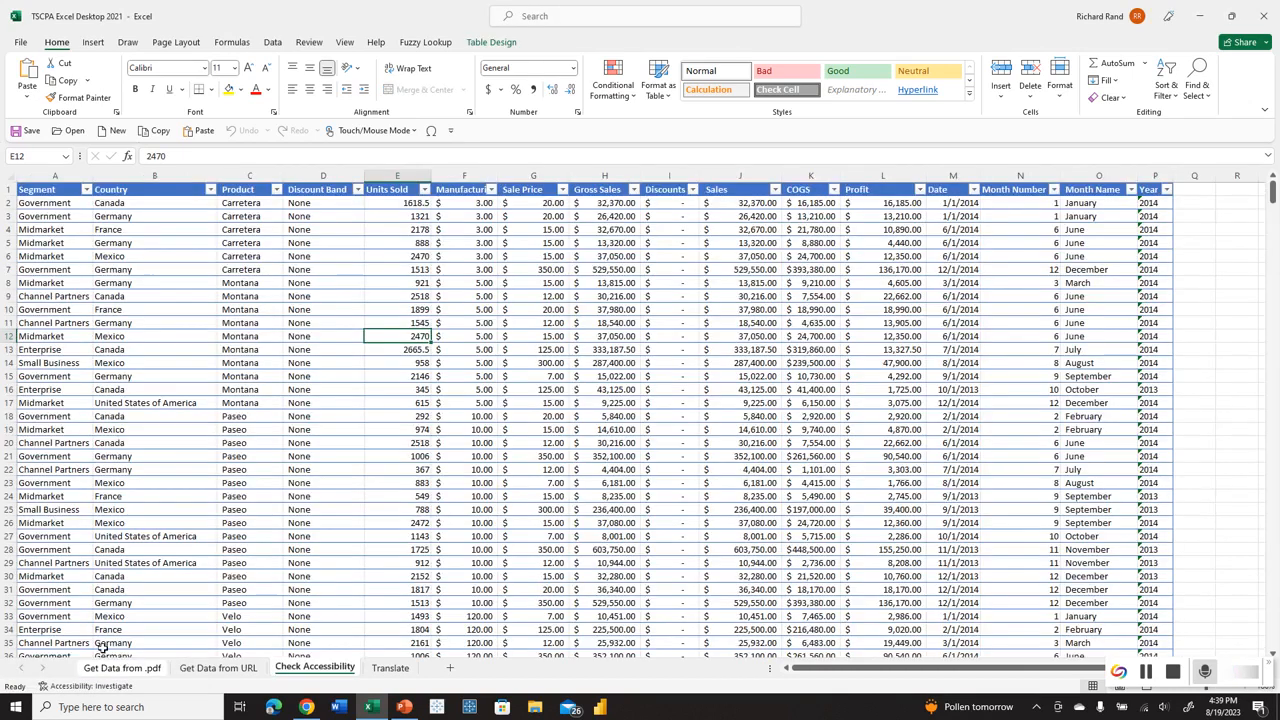
right_click(40, 674)
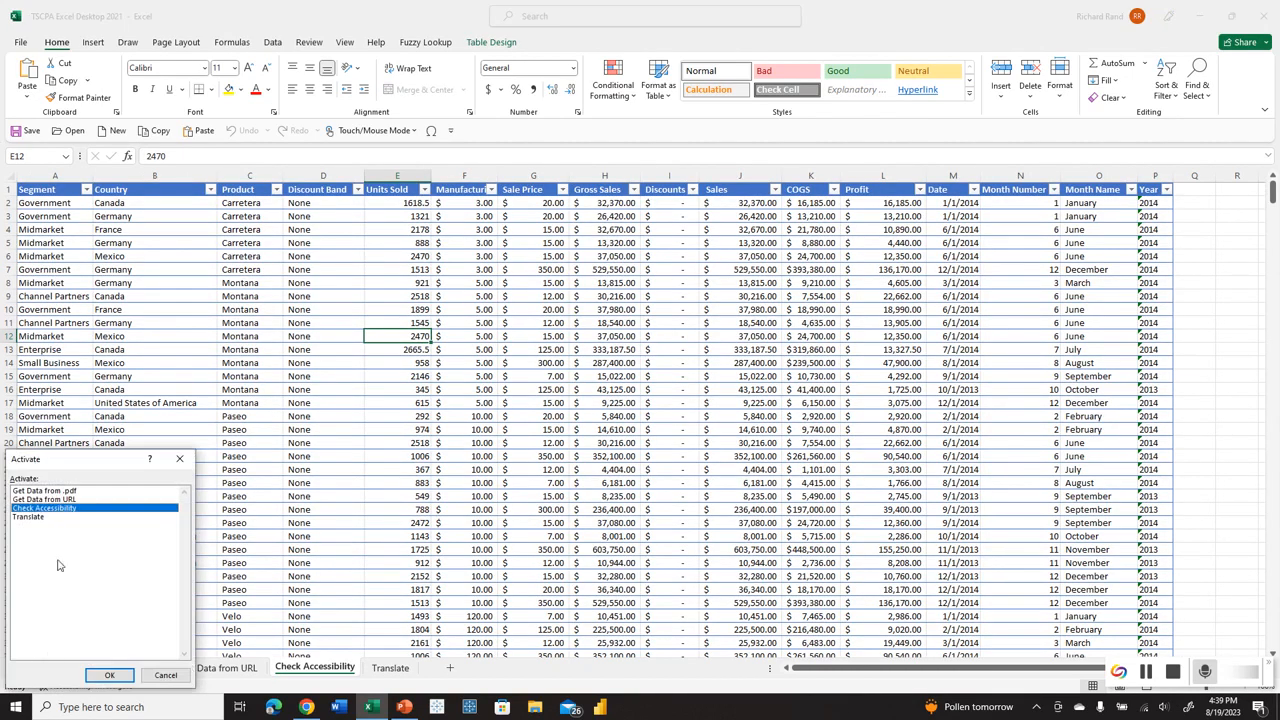
left_click(52, 491)
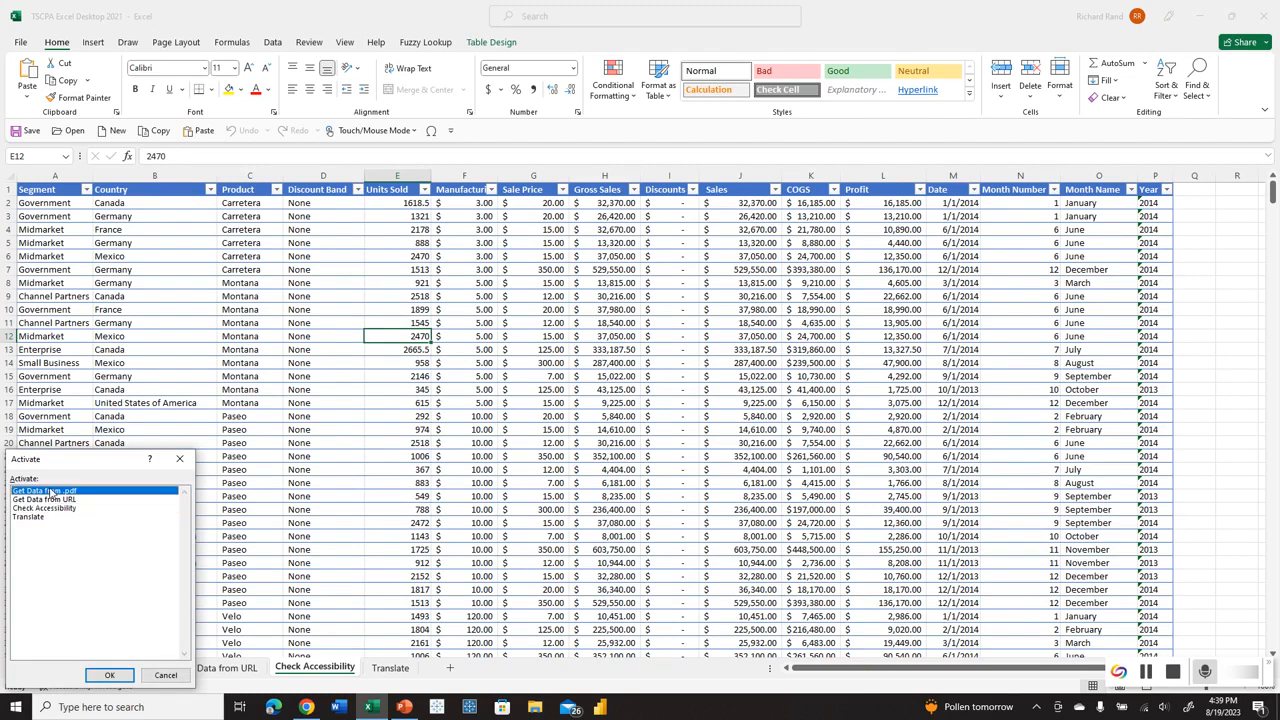
left_click(109, 674)
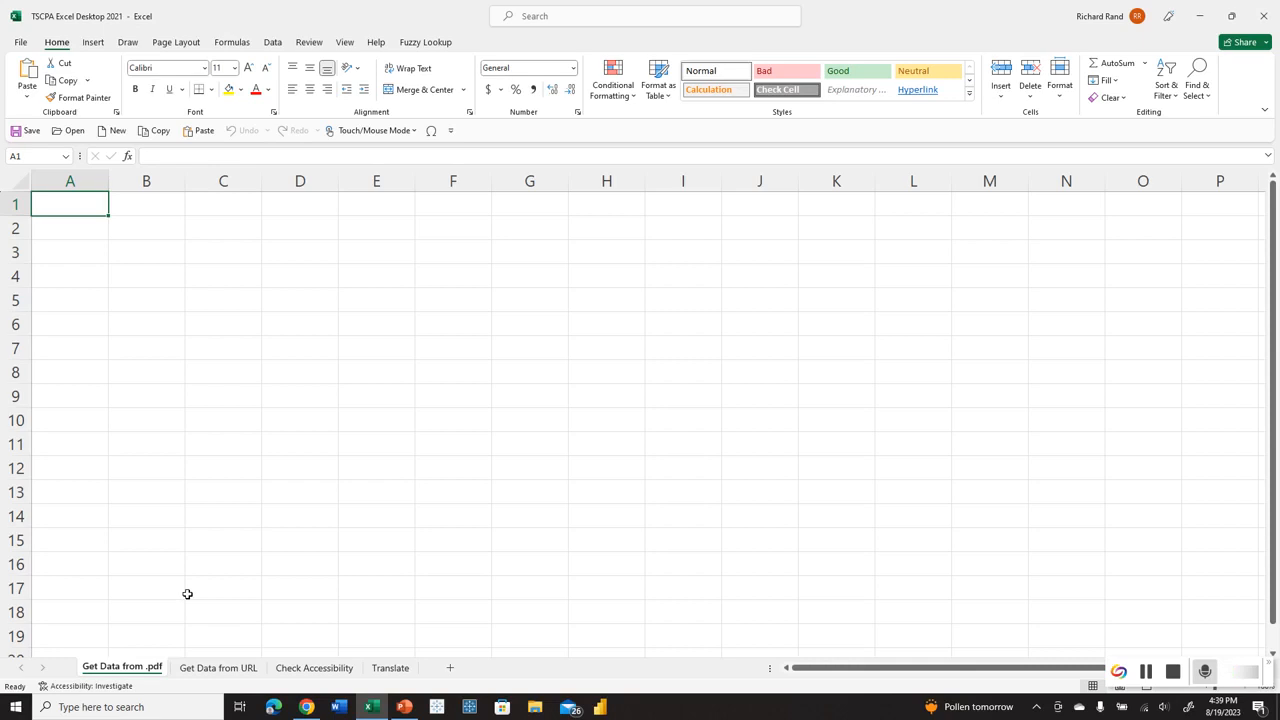
- Hide the Translate, Check Accessibility and Get Data from URL sheets
right_click(390, 676)
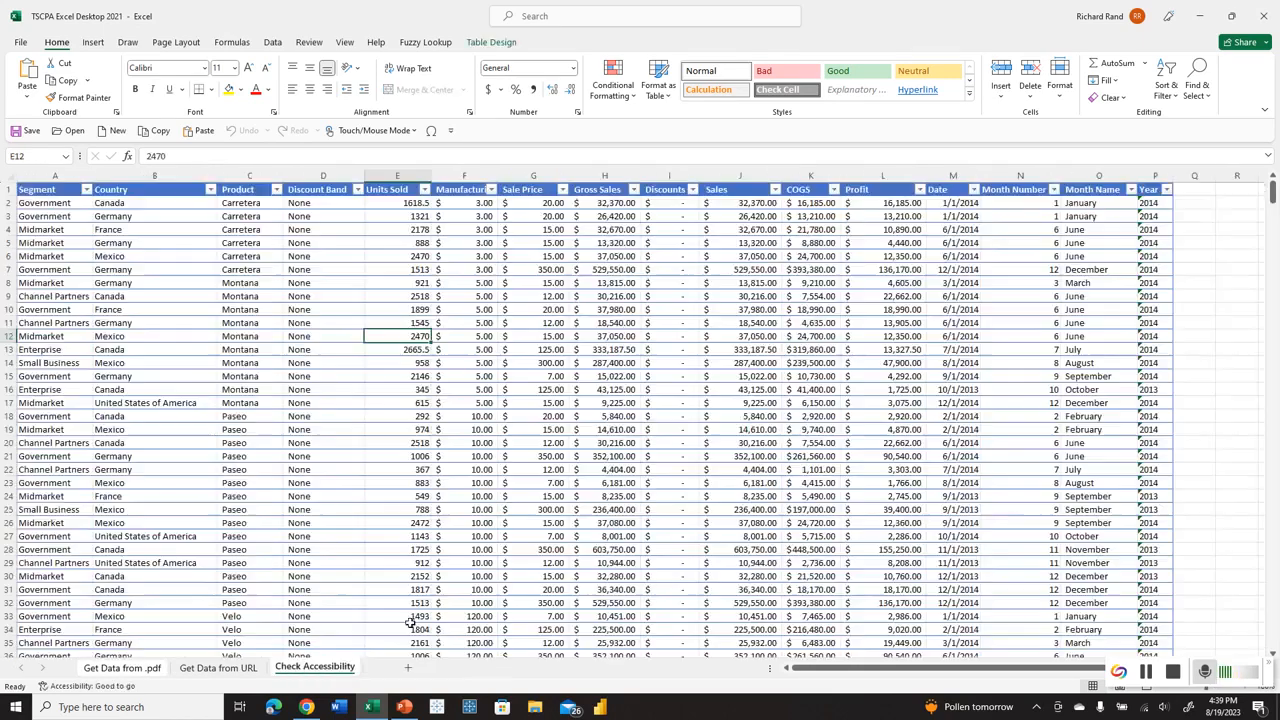
left_click(410, 624)
right_click(338, 662)
left_click(408, 624)
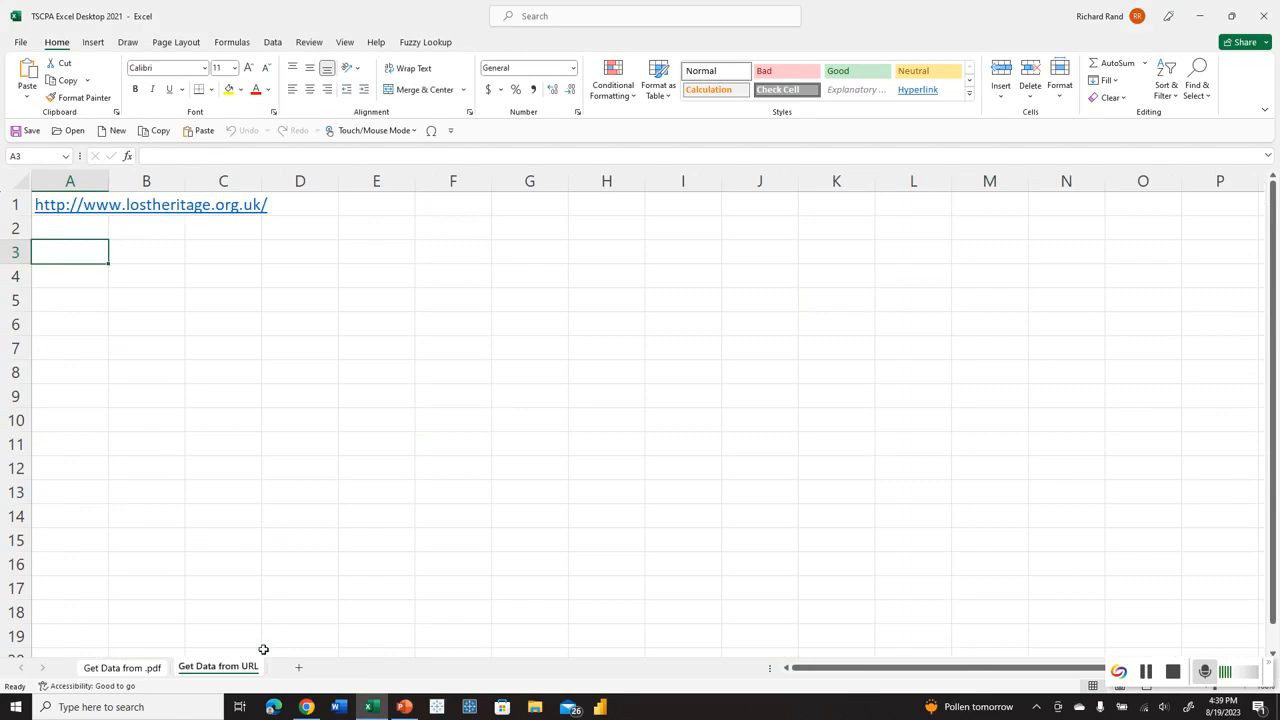
right_click(230, 664)
left_click(266, 615)
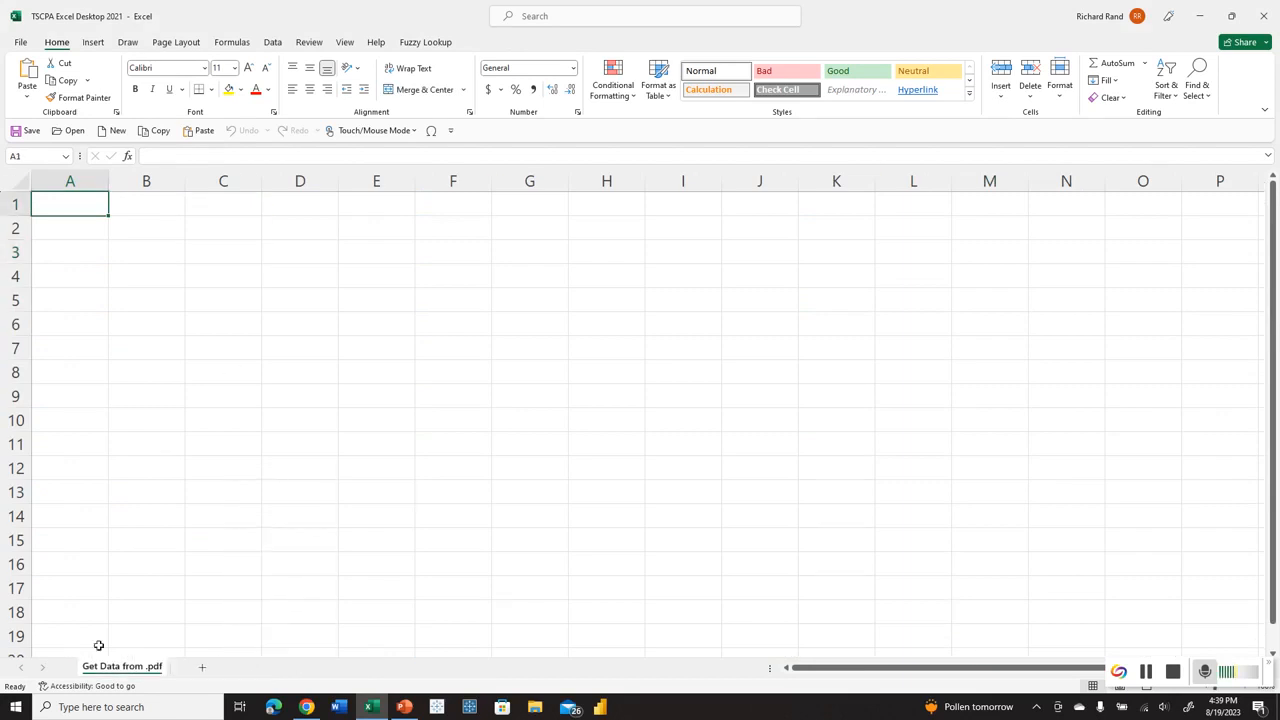
- Unhide the Get Data from URL sheet
right_click(120, 668)
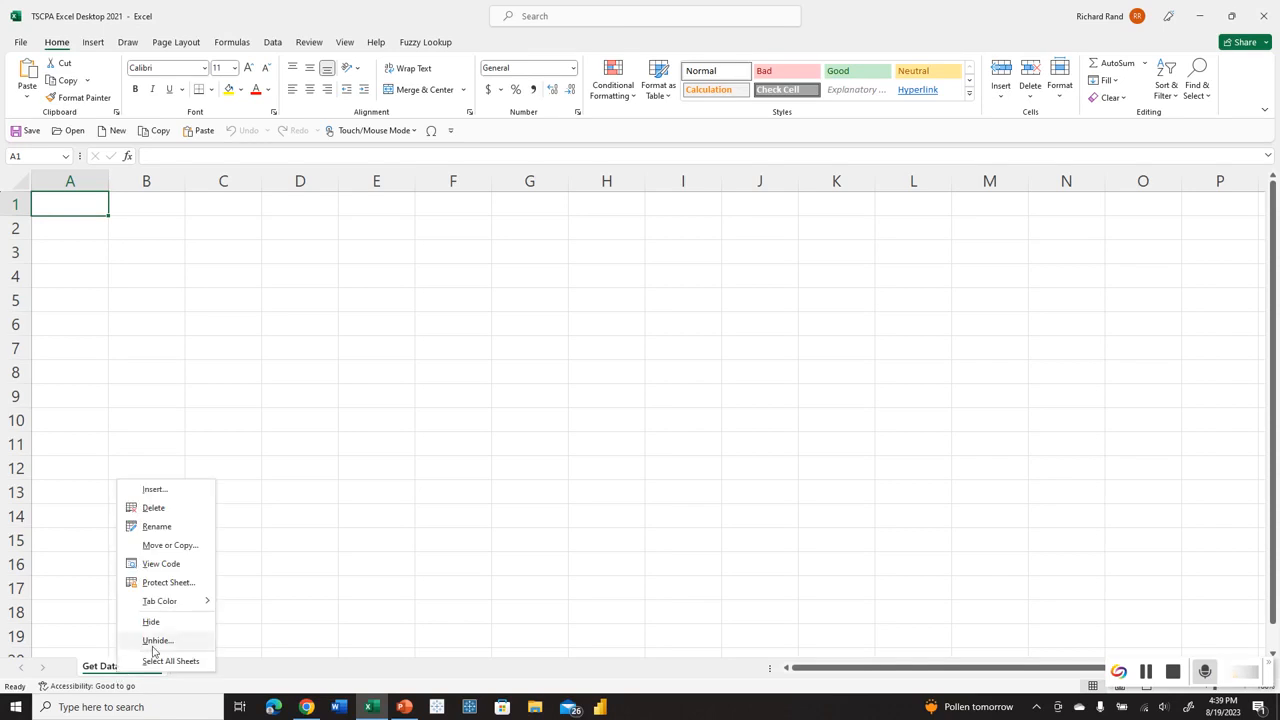
left_click(153, 646)
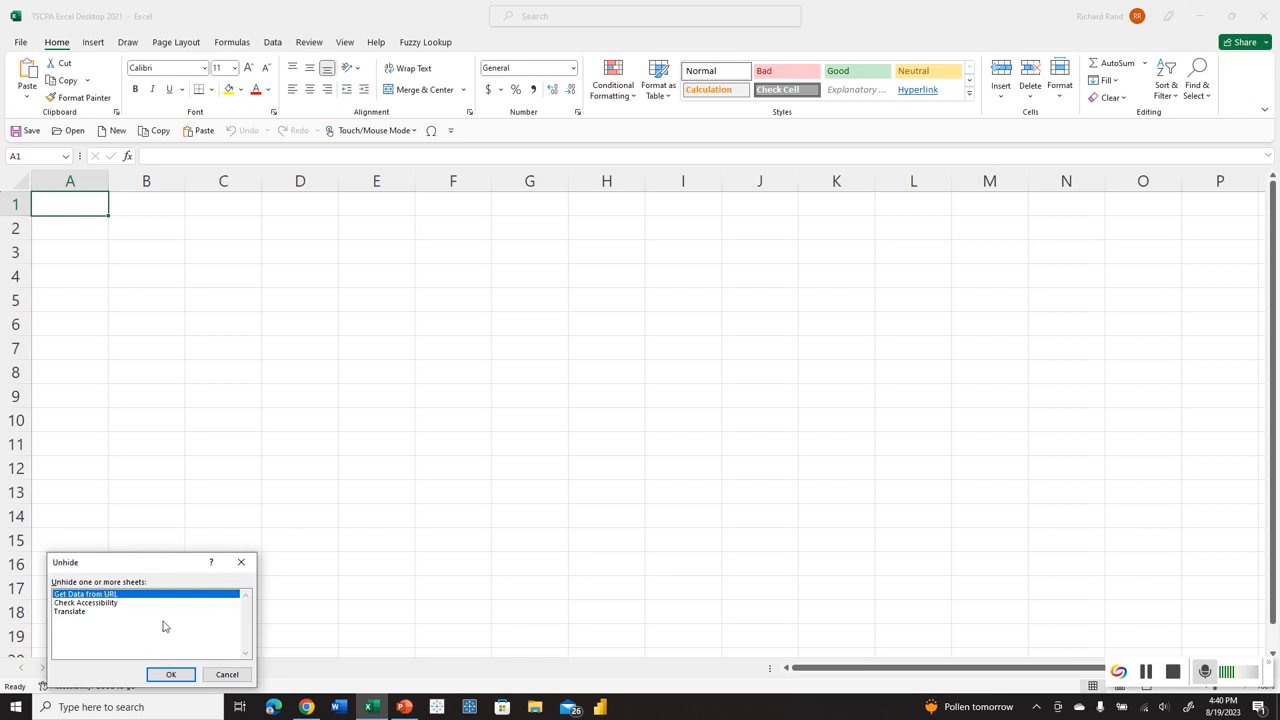
left_click(173, 674)
- Unhide the Check Accessibility and Translate sheets together and return to the Get Data from .pdf sheet
right_click(197, 670)
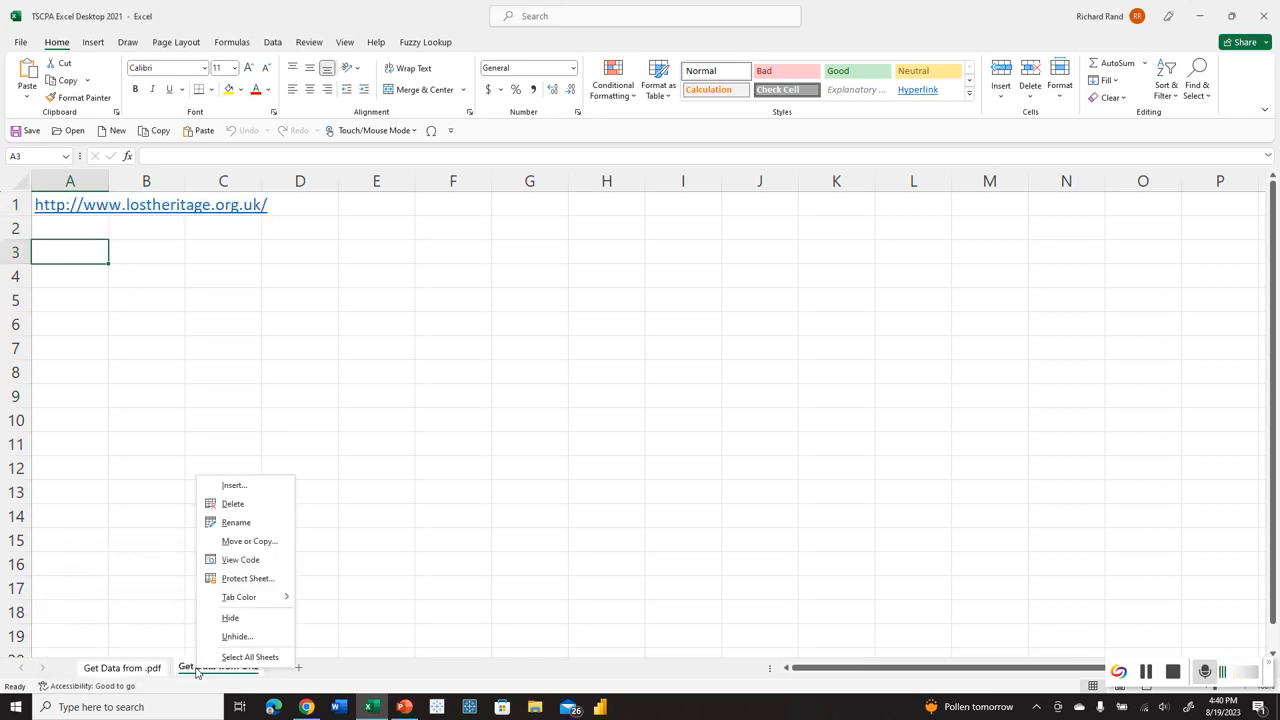
left_click(237, 636)
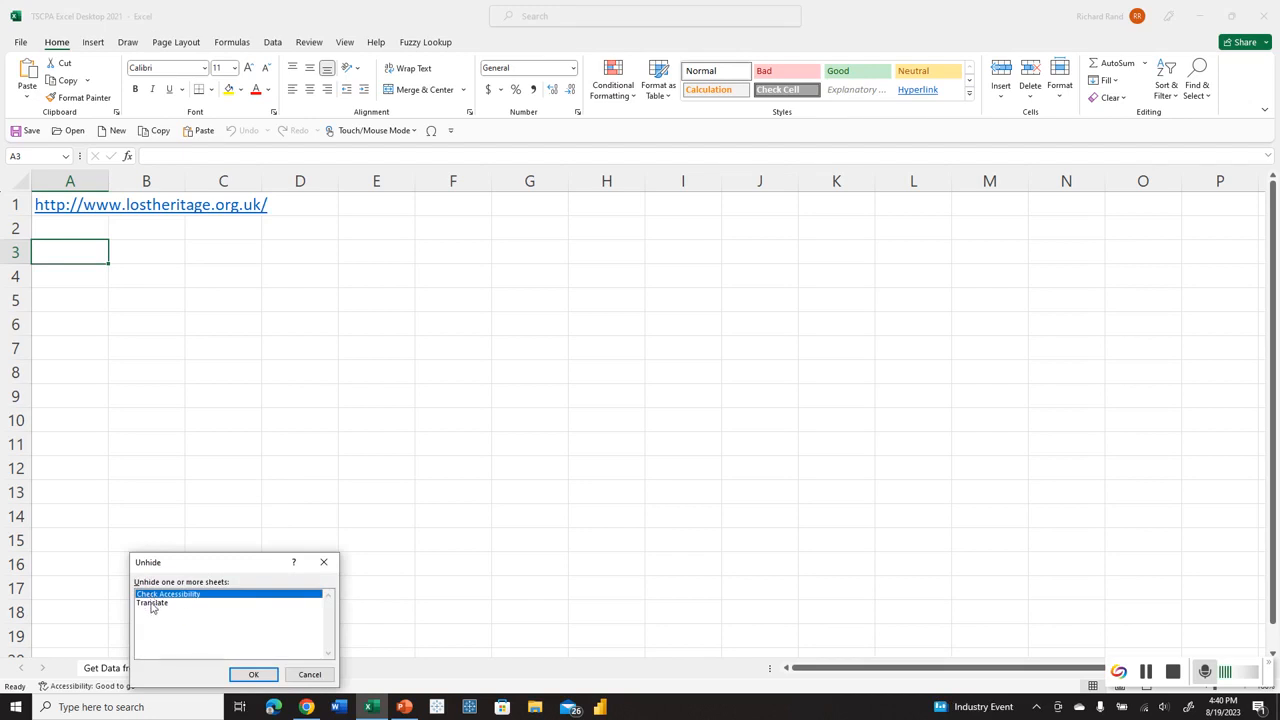
left_click(152, 603, "shift")
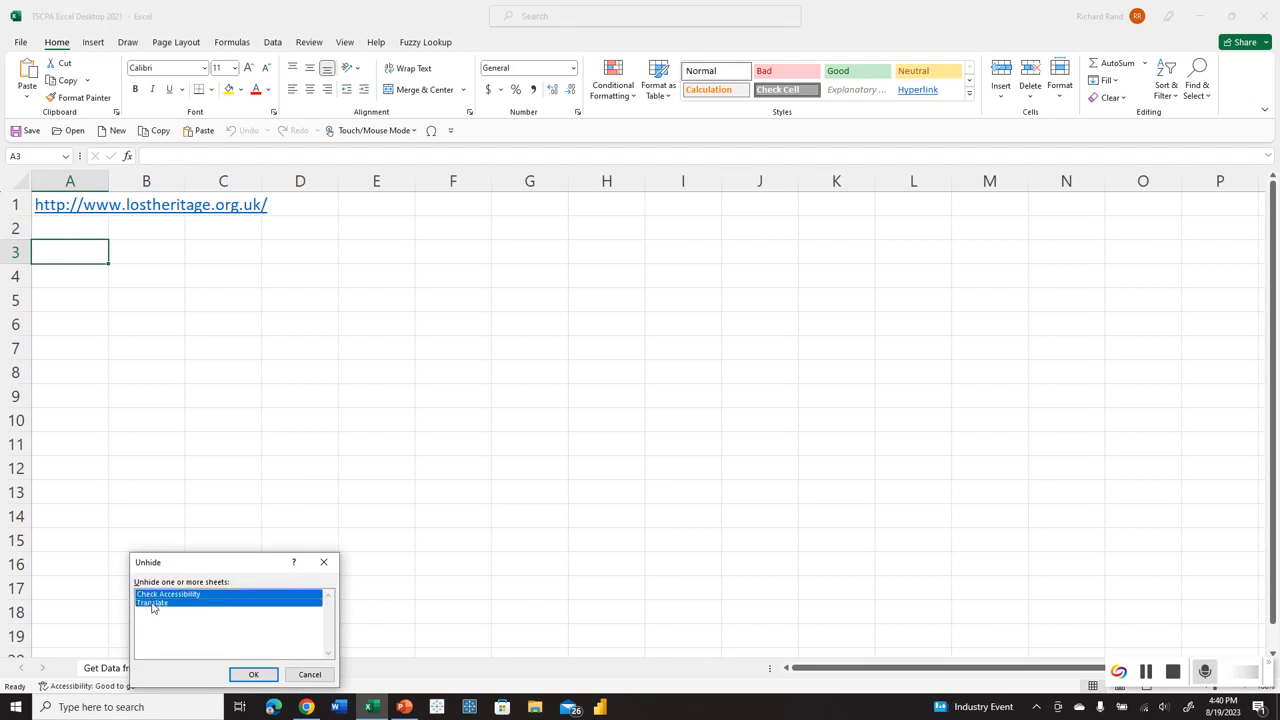
left_click(253, 674)
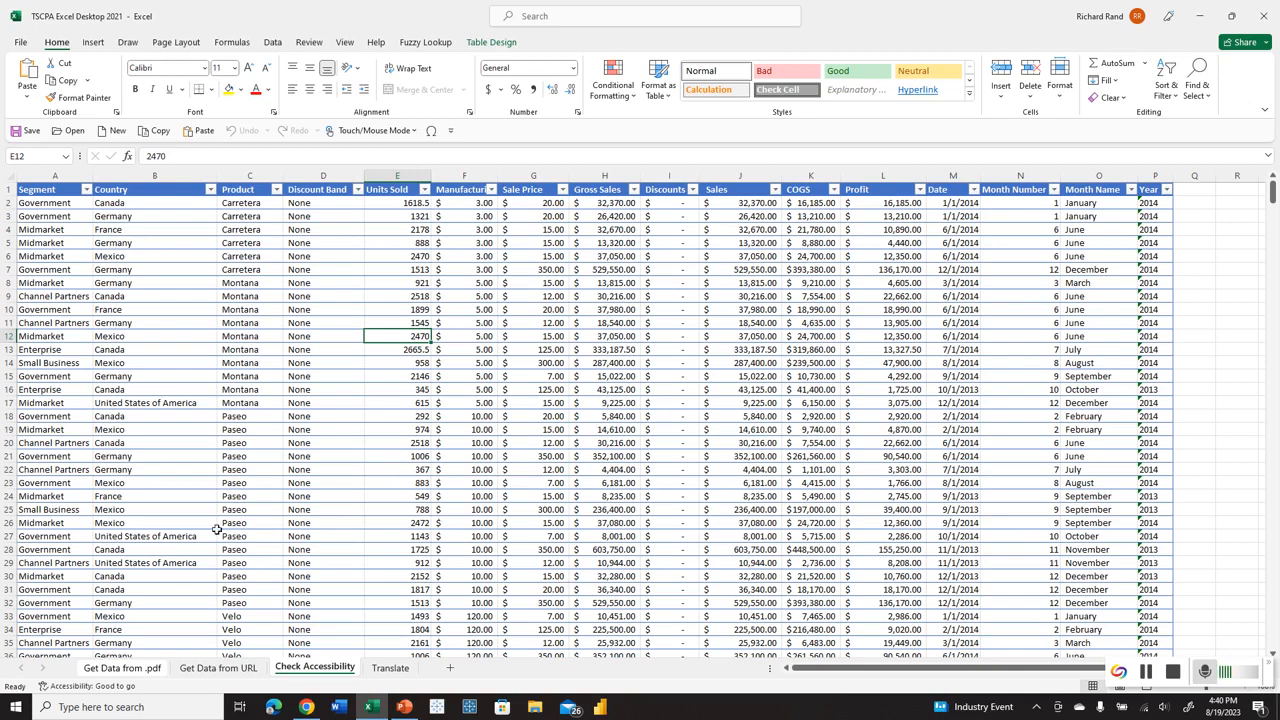
left_click(112, 668)
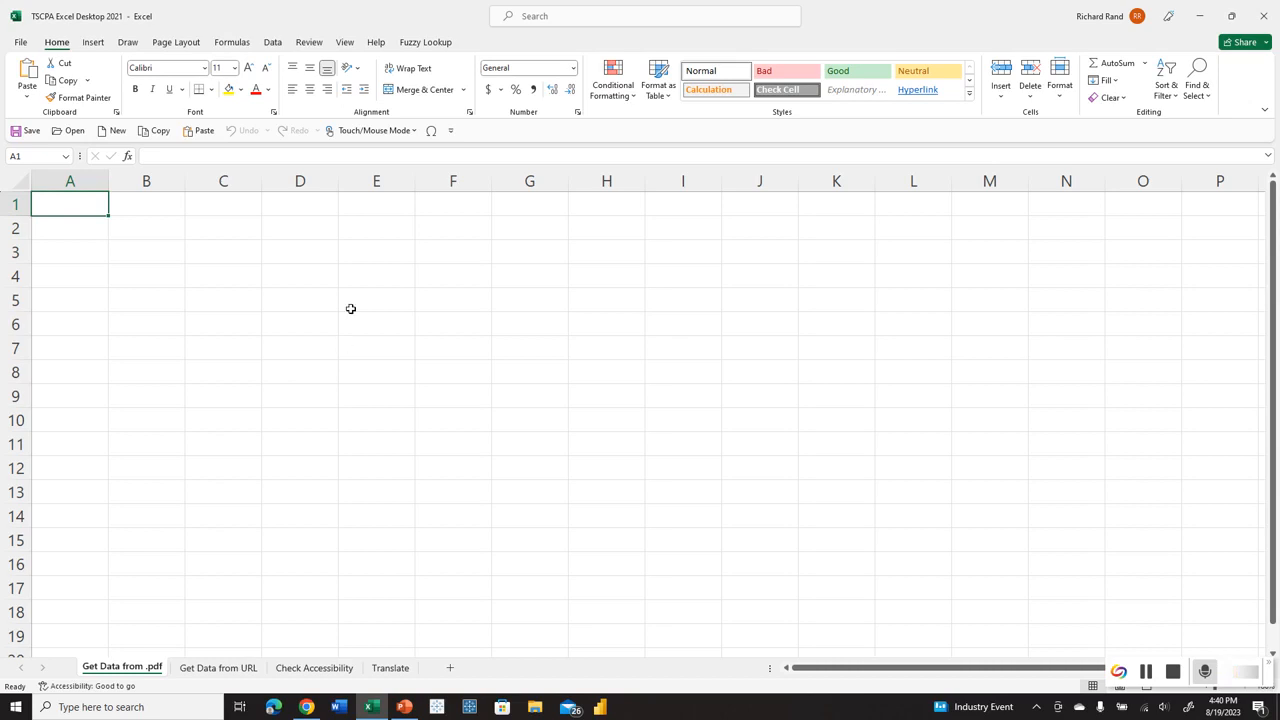
- View the source categories available for importing data into the workbook
left_click(273, 42)
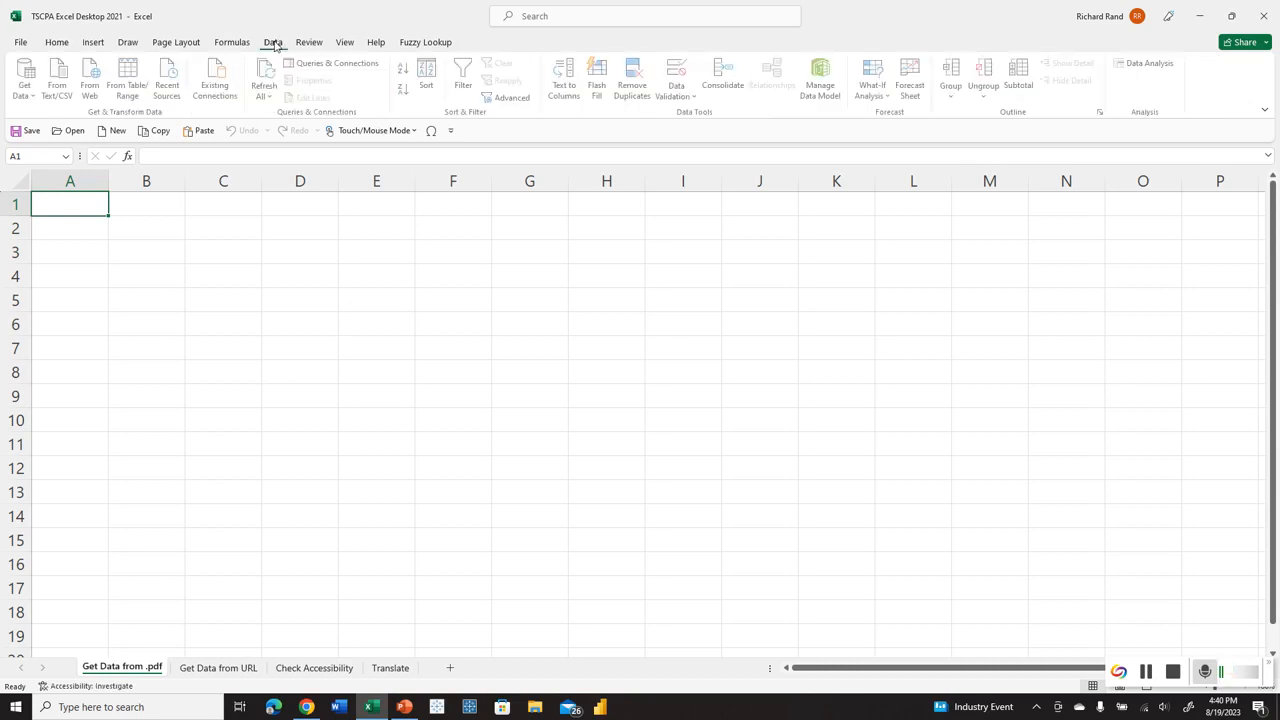
left_click(27, 90)
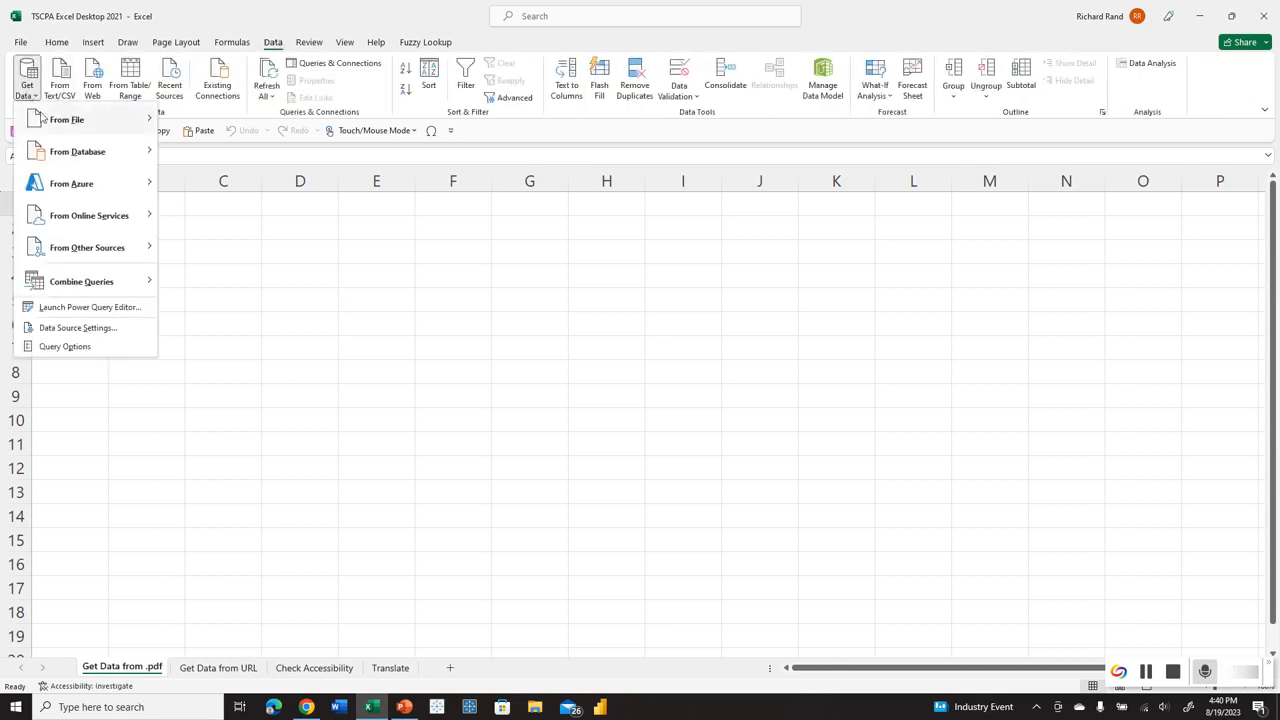
left_click(265, 293)
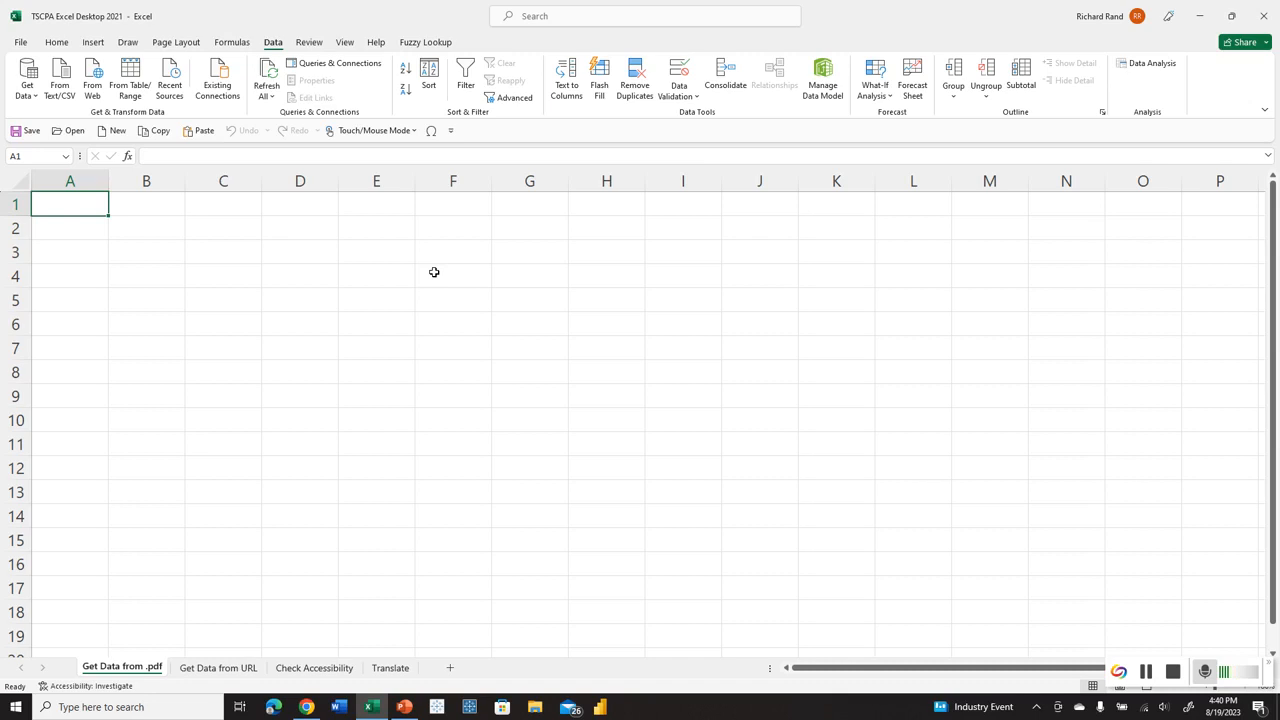
- Open the Power Query Editor to view the workbook's queries, and close it without changes
key("alt")
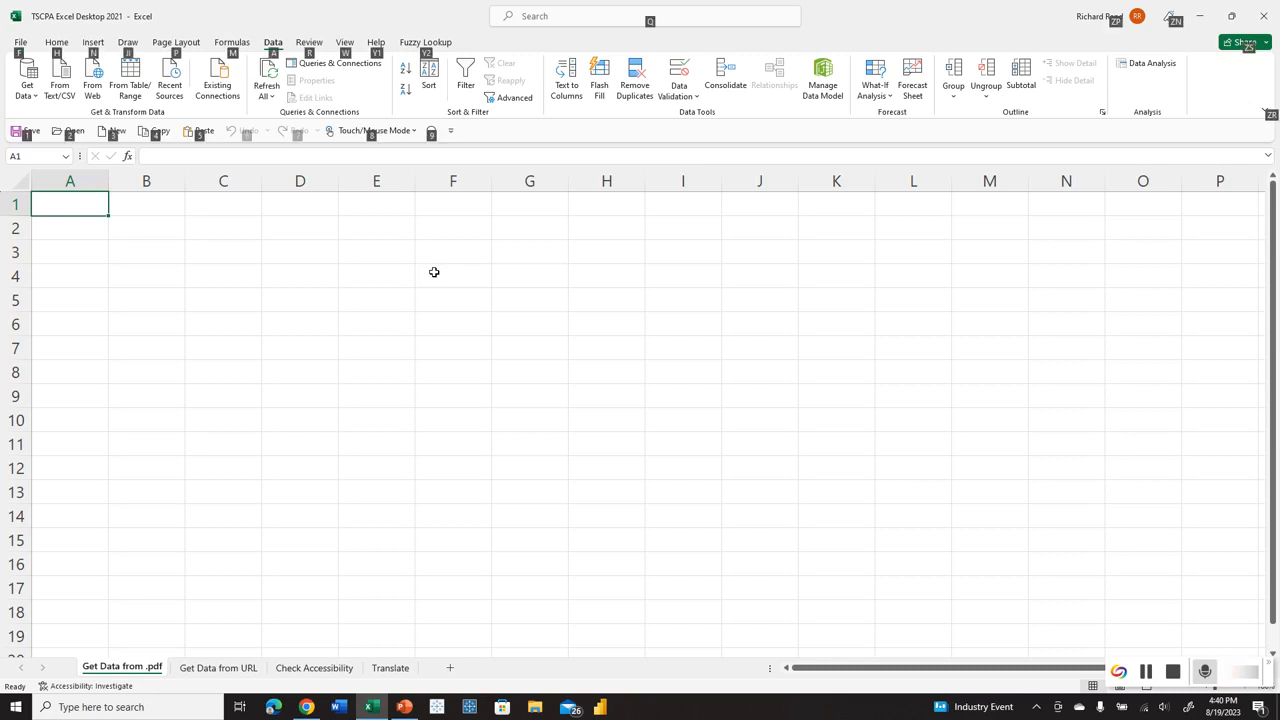
key("y")
key("2")
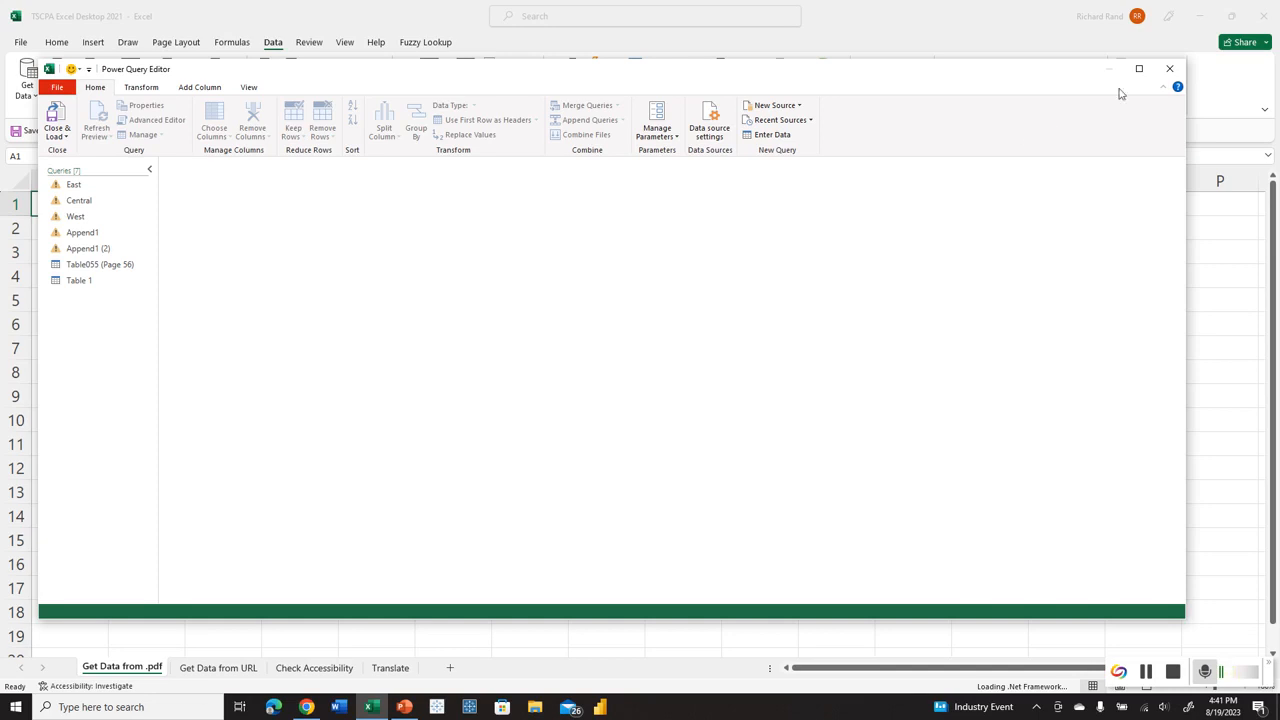
left_click(1170, 69)
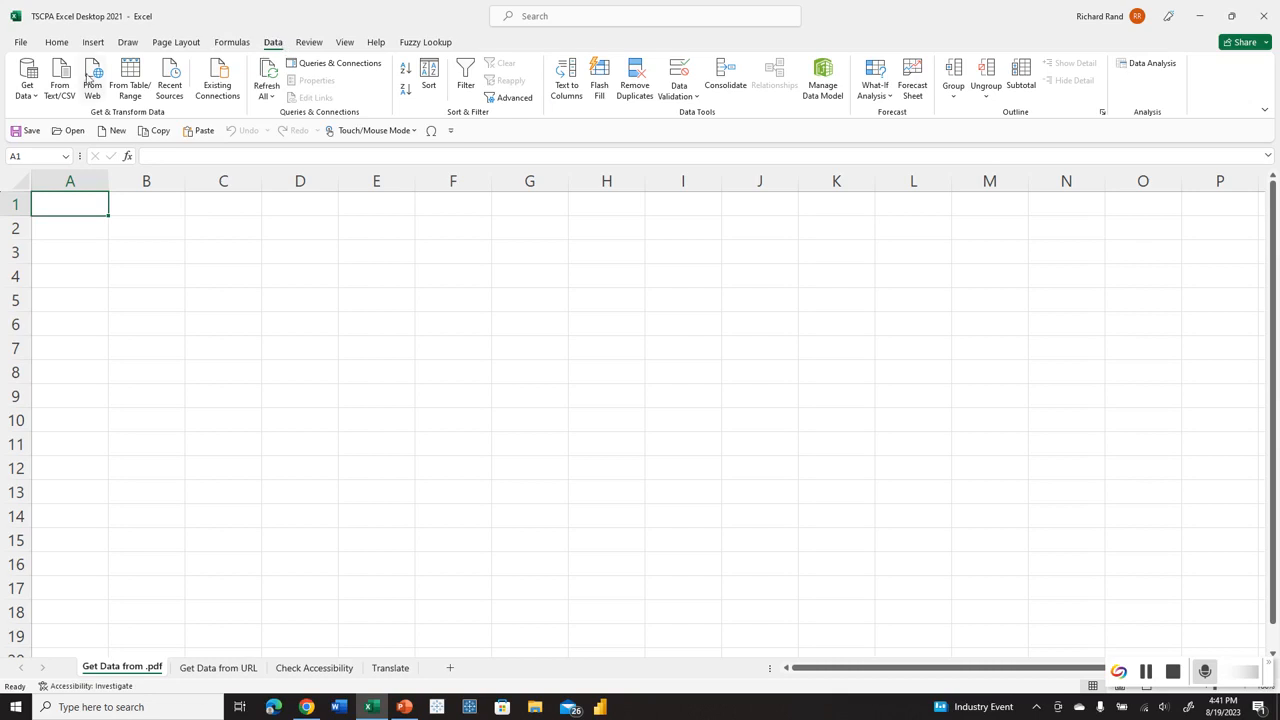
- Start a data import from the PDF file Walmart-10K-Reports-Optimized in the TSCPA folder
left_click(26, 84)
mouse_move(88, 120)
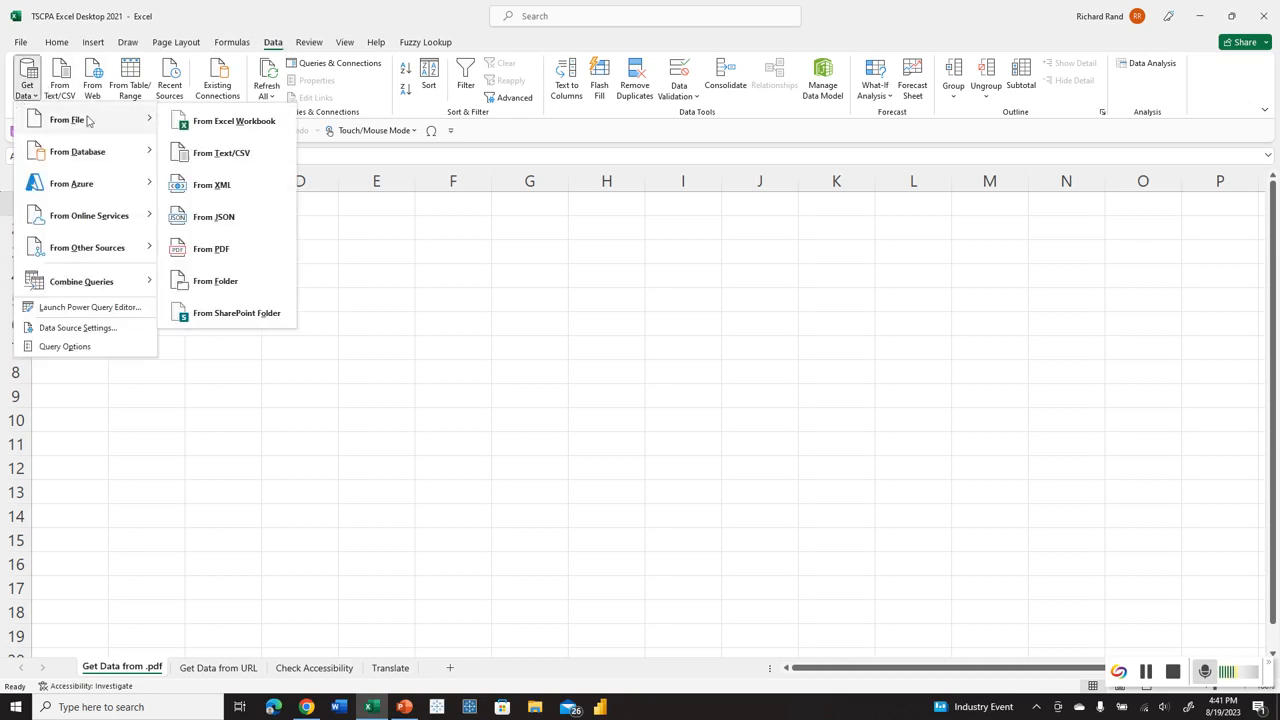
left_click(212, 250)
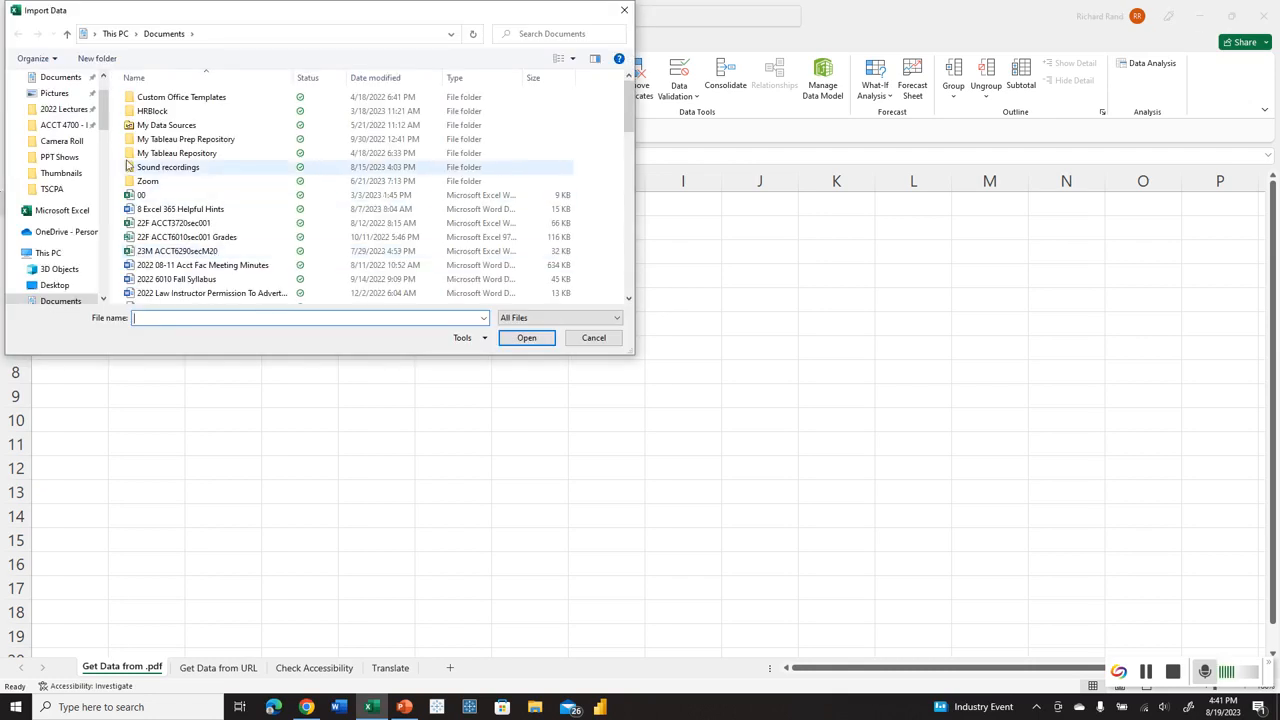
left_click_drag(103, 118, 74, 246)
left_click(66, 238)
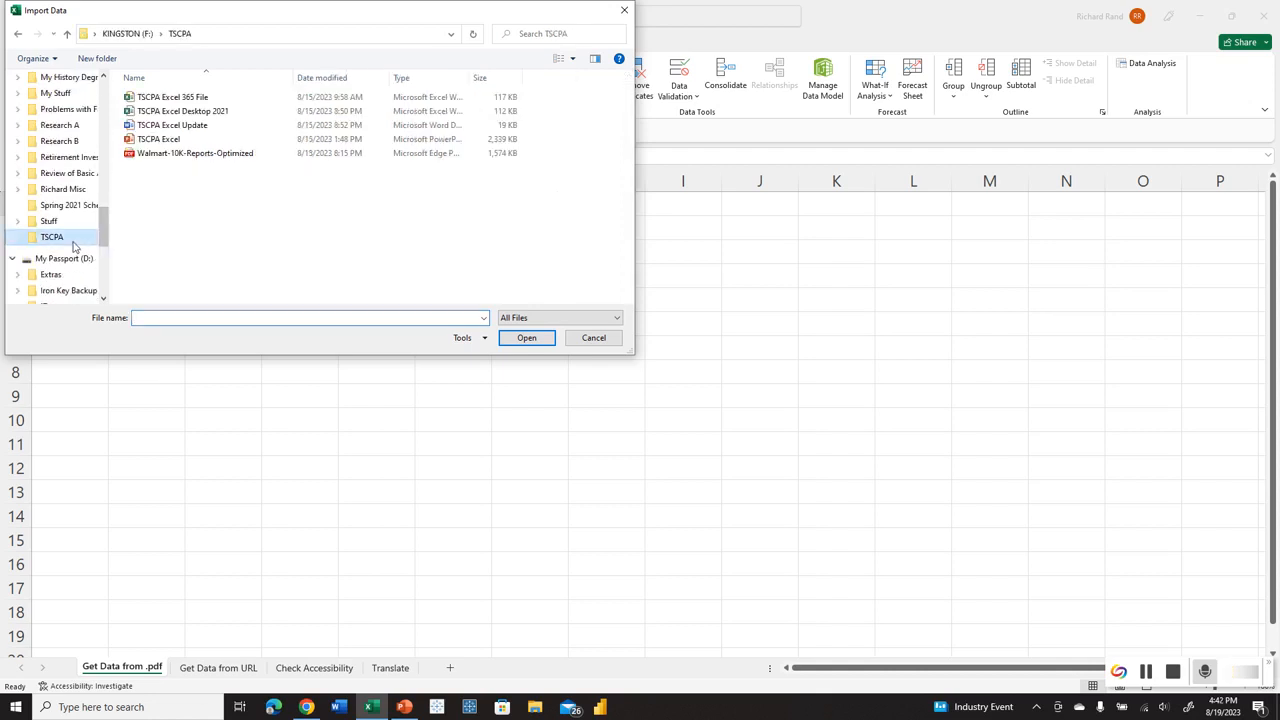
left_click(152, 155)
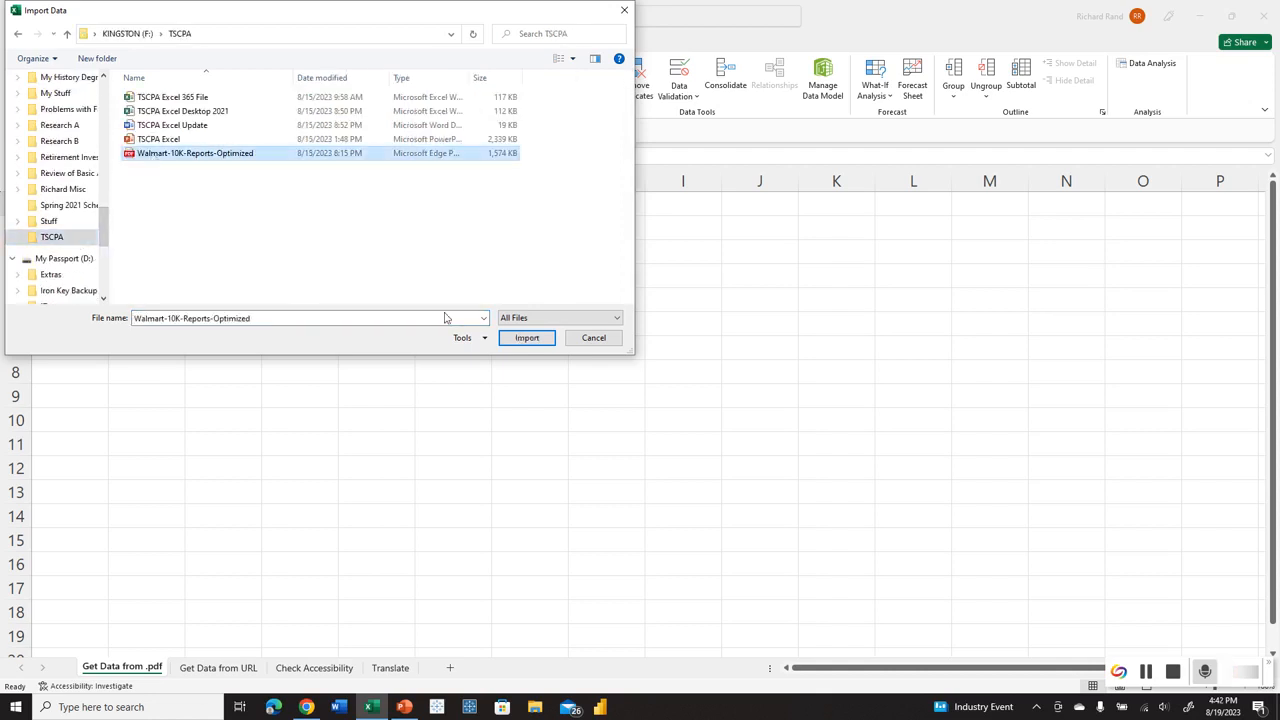
left_click(526, 337)
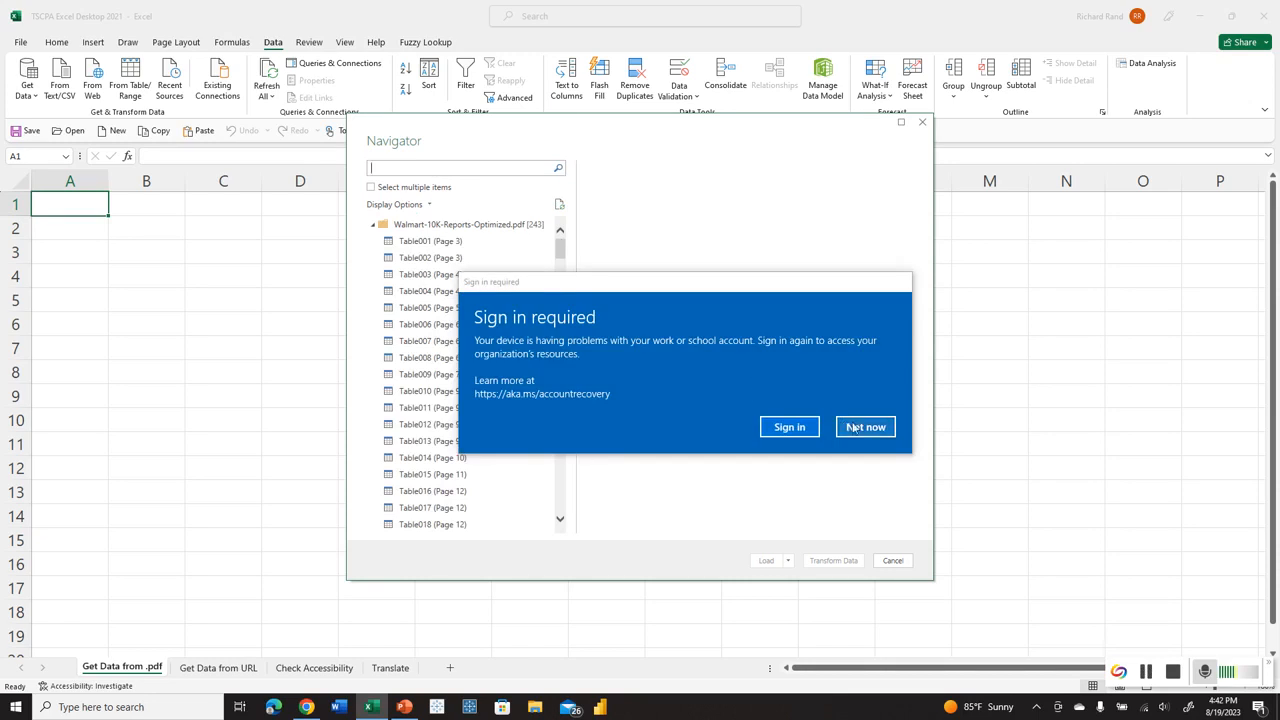
- Postpone the requested sign-in and preview the PDF's tables from Table042 (Page 41) to Table045 (Page 44)
left_click(865, 427)
left_click_drag(558, 261, 561, 314)
scroll(517, 303, "up", 3)
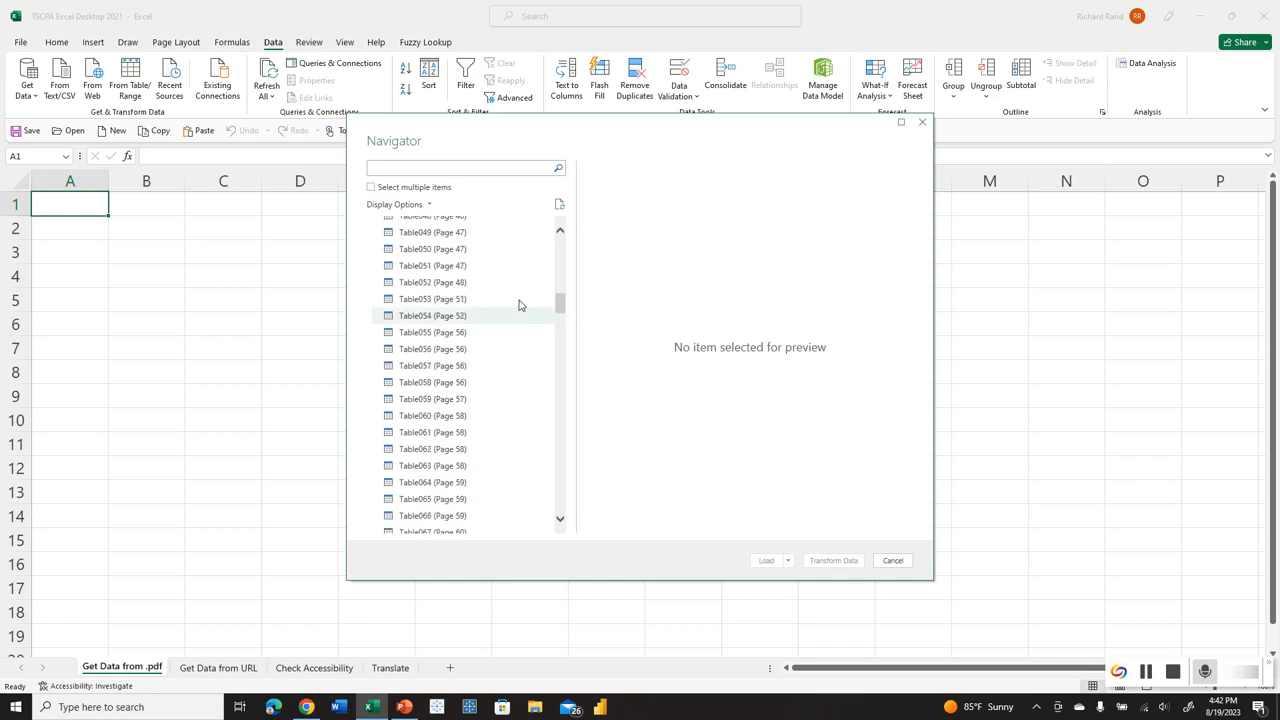
left_click(455, 328)
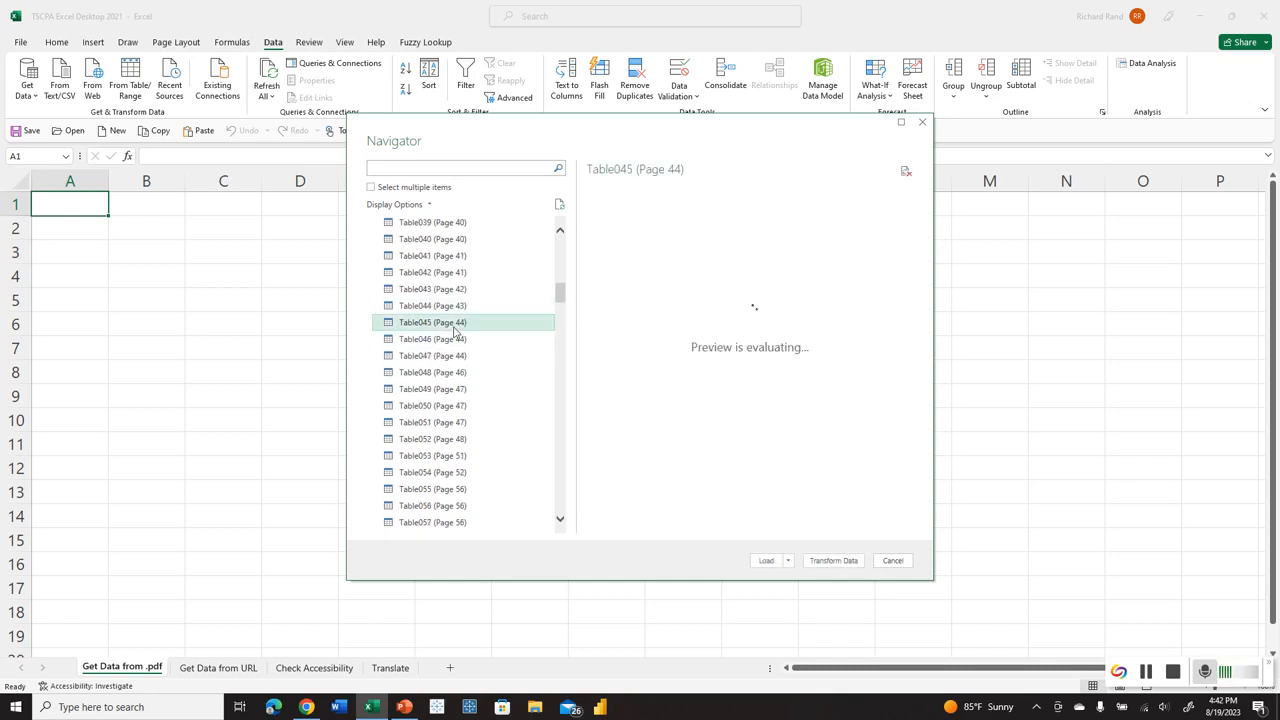
left_click(443, 307)
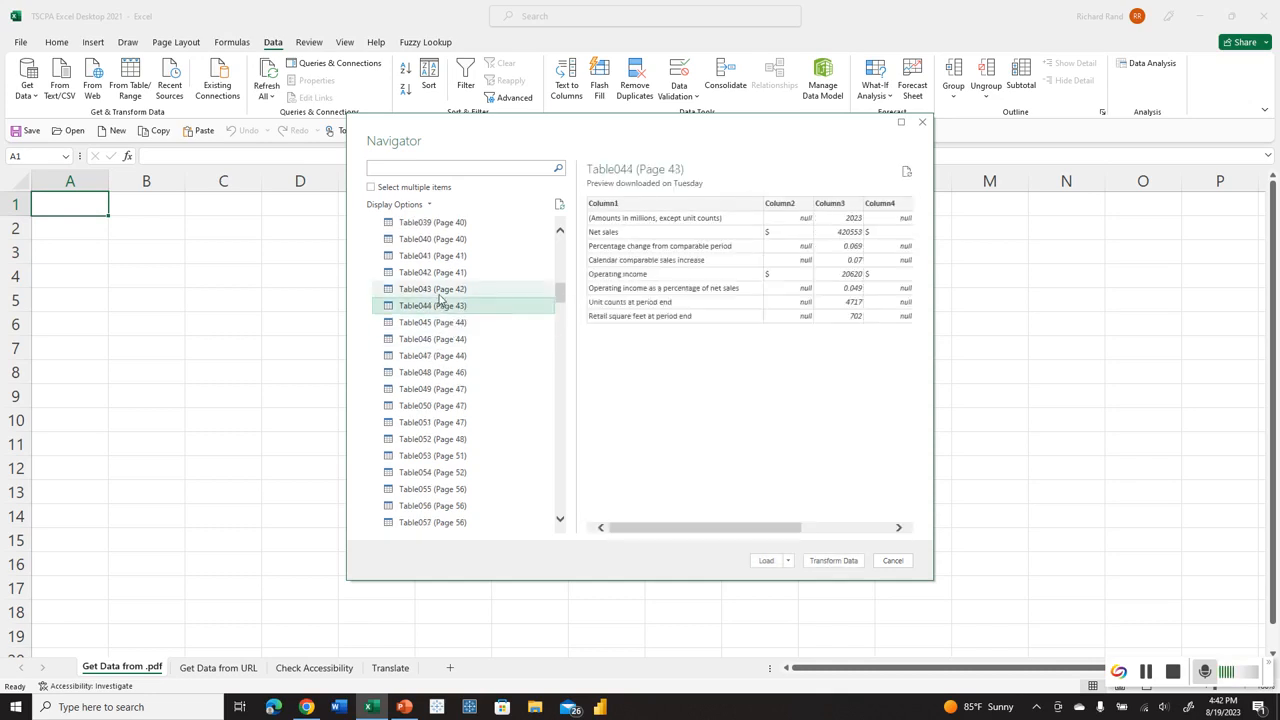
left_click(440, 290)
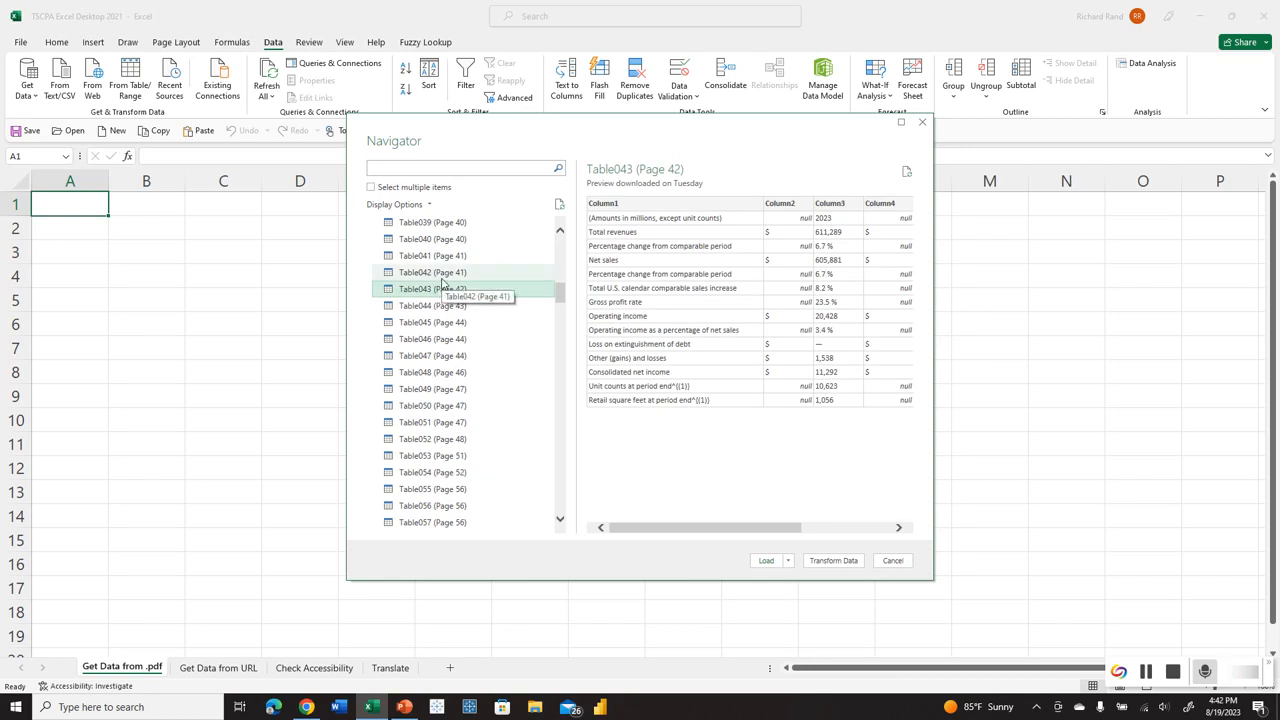
left_click(443, 273)
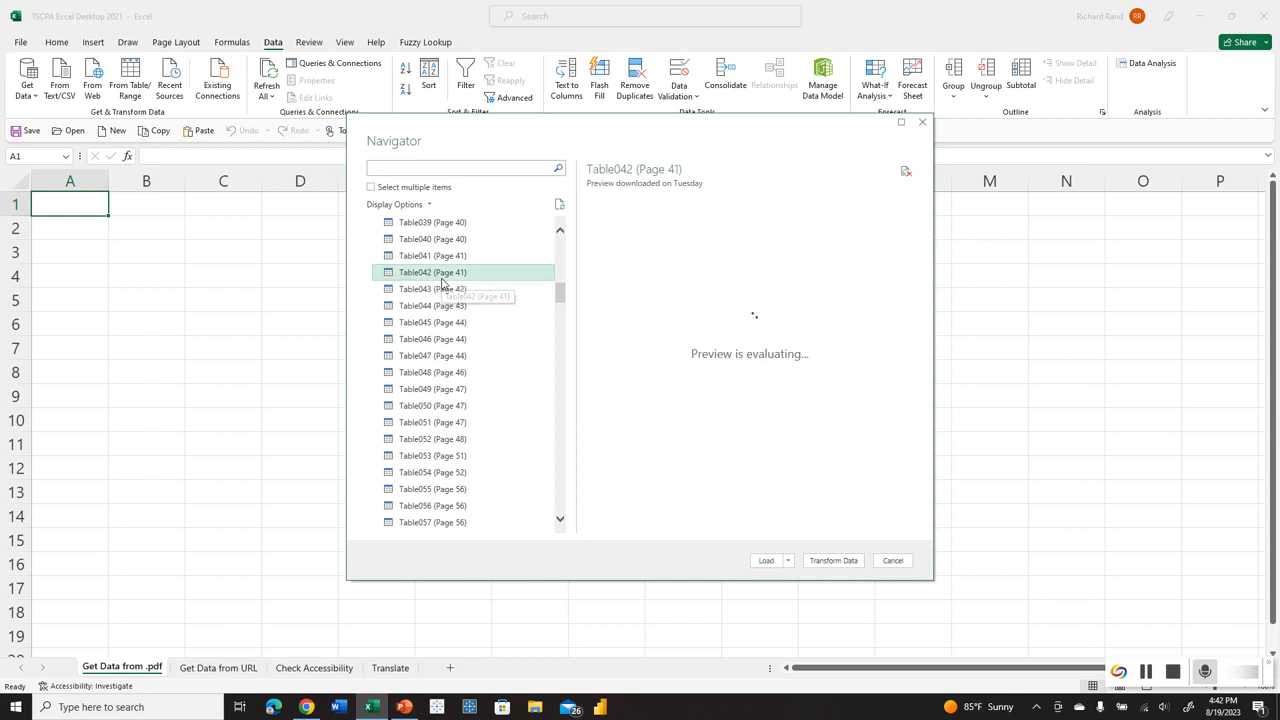
left_click(447, 292)
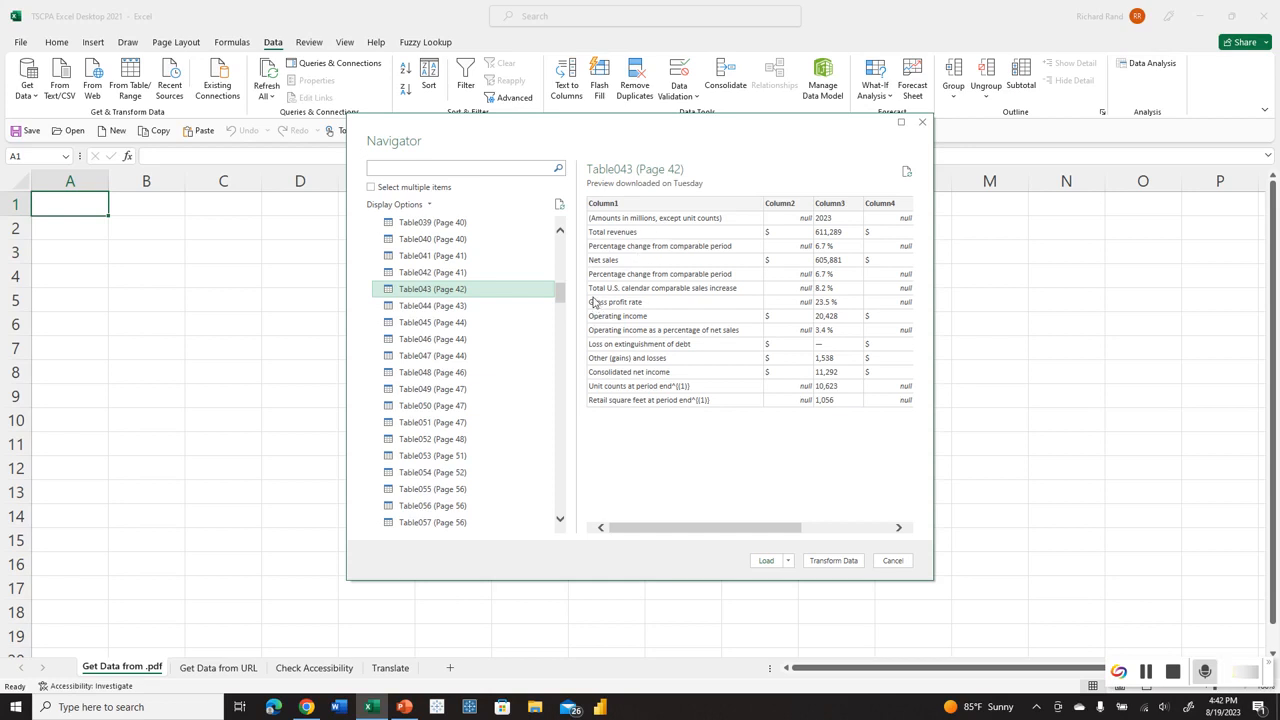
- Preview the PDF's tables from Table047 (Page 44) through Table051 (Page 47)
left_click(440, 355)
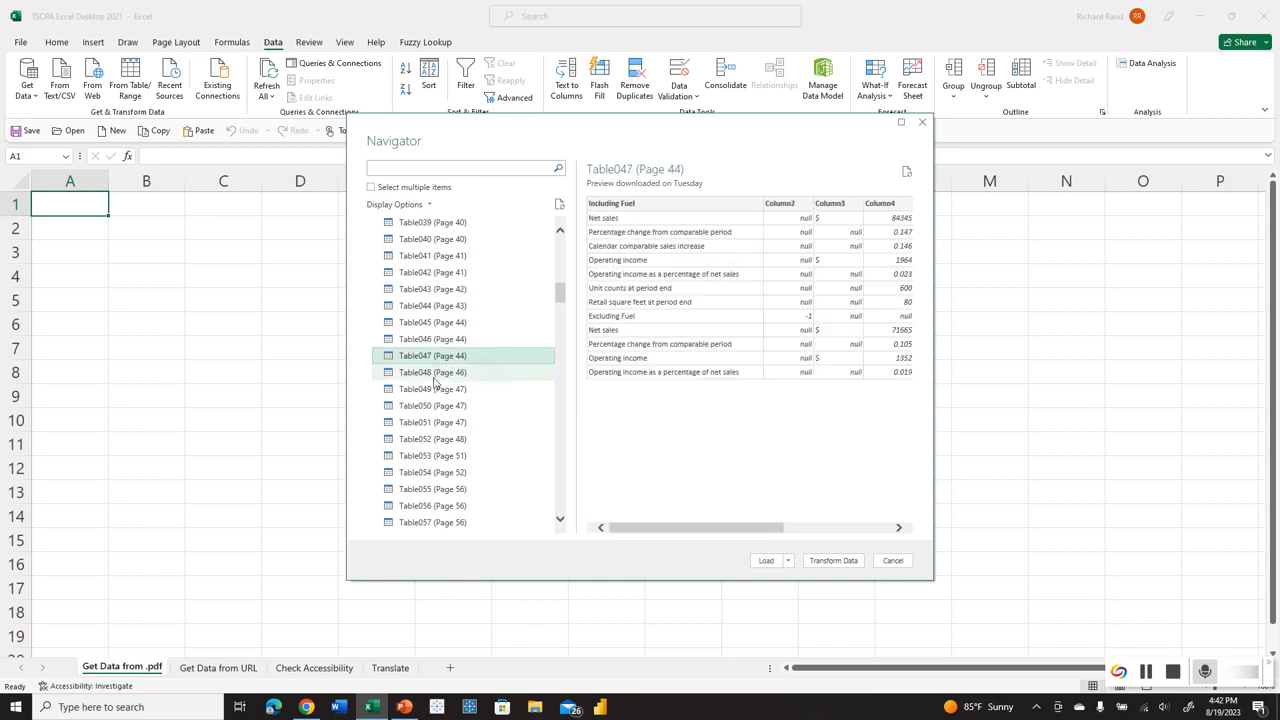
left_click(435, 376)
left_click(437, 392)
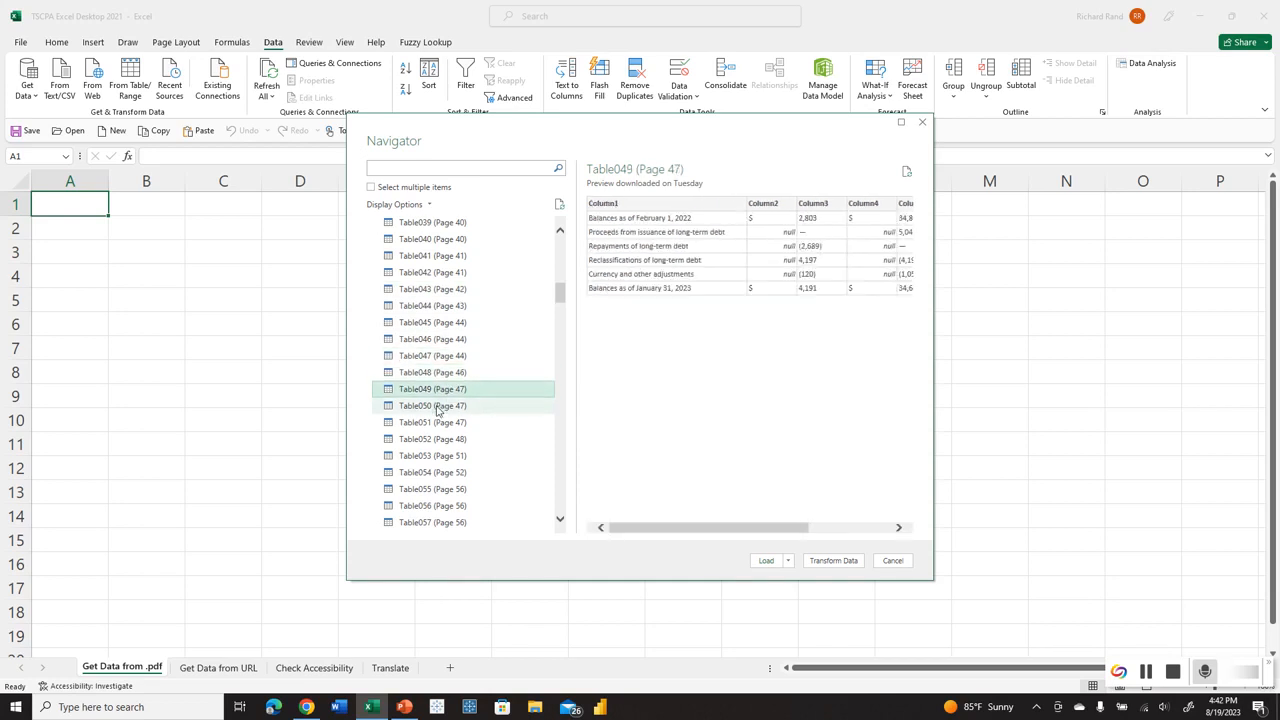
left_click(437, 406)
left_click(445, 422)
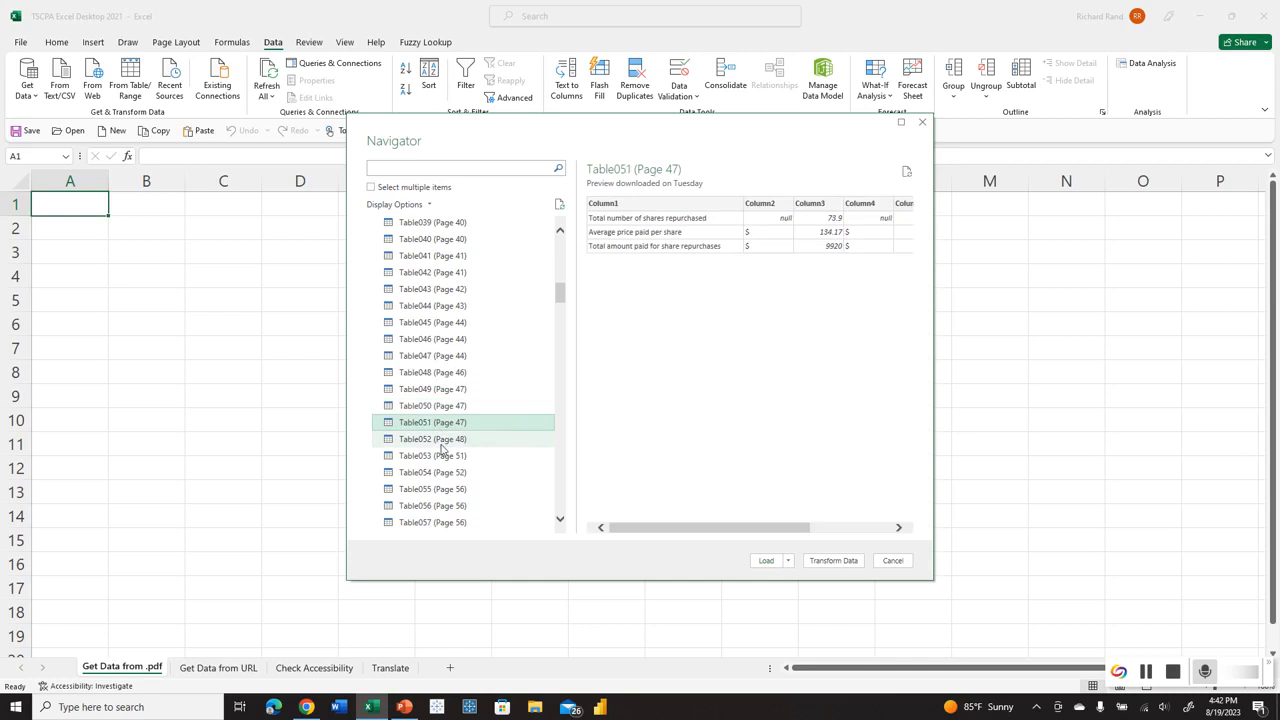
- Preview the PDF's tables from Table042 (Page 41) back through Table035 (Page 38)
left_click(443, 274)
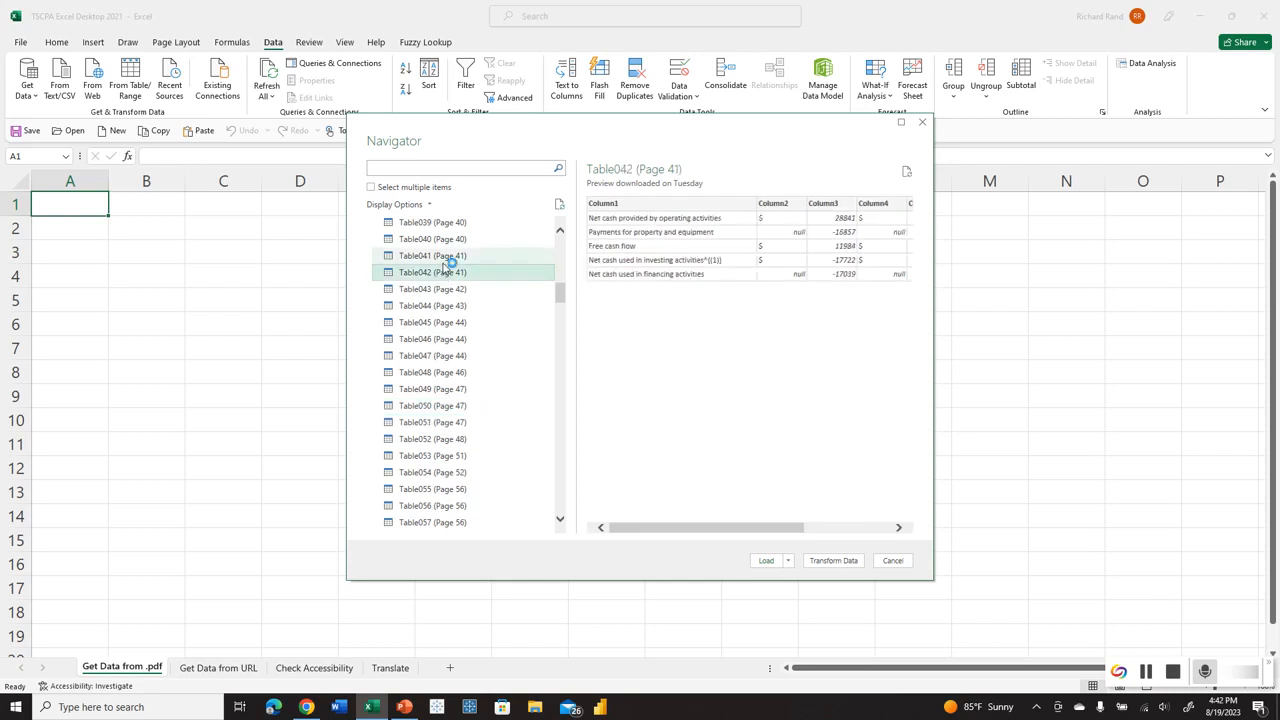
left_click(444, 255)
left_click(444, 240)
scroll(447, 300, "up", 4)
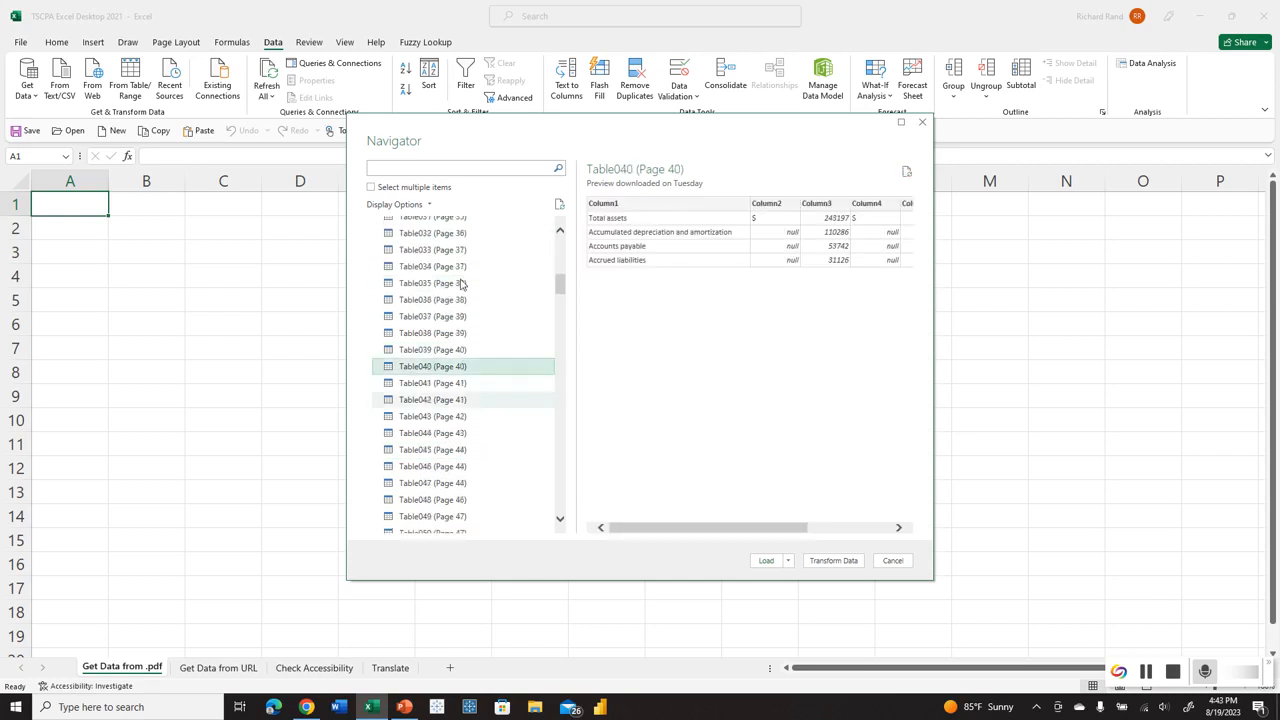
left_click(443, 412)
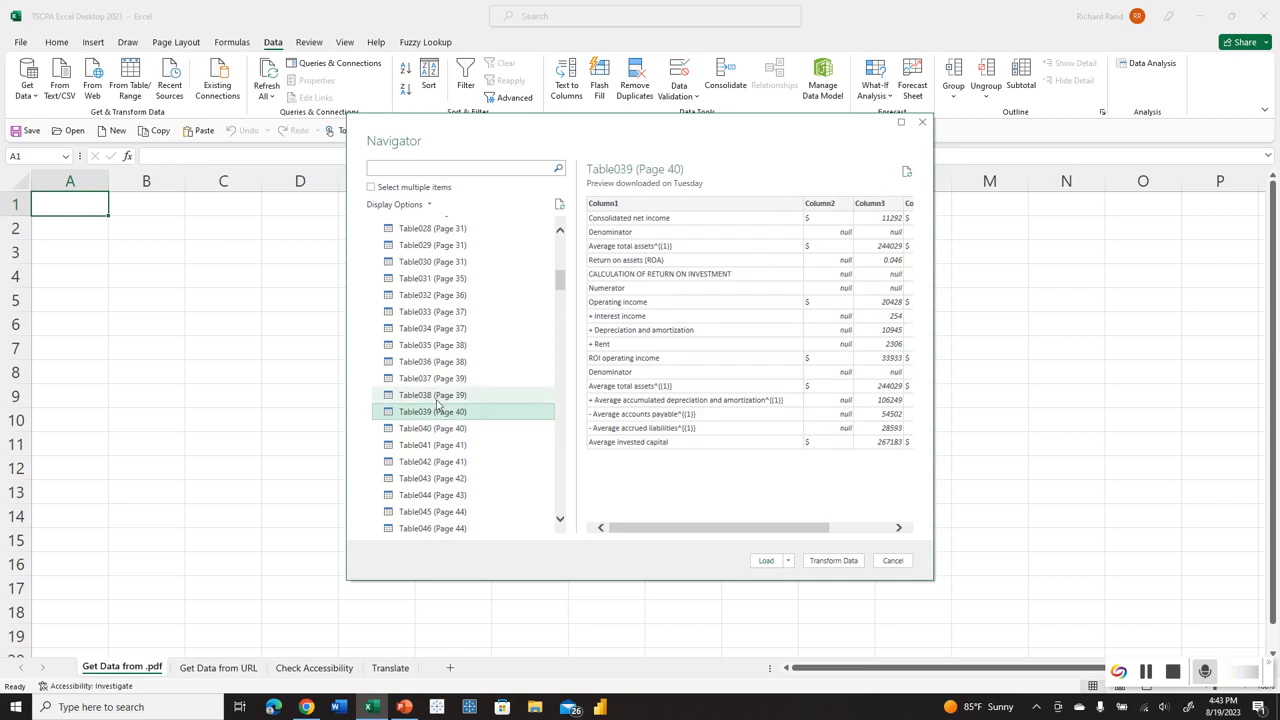
left_click(435, 398)
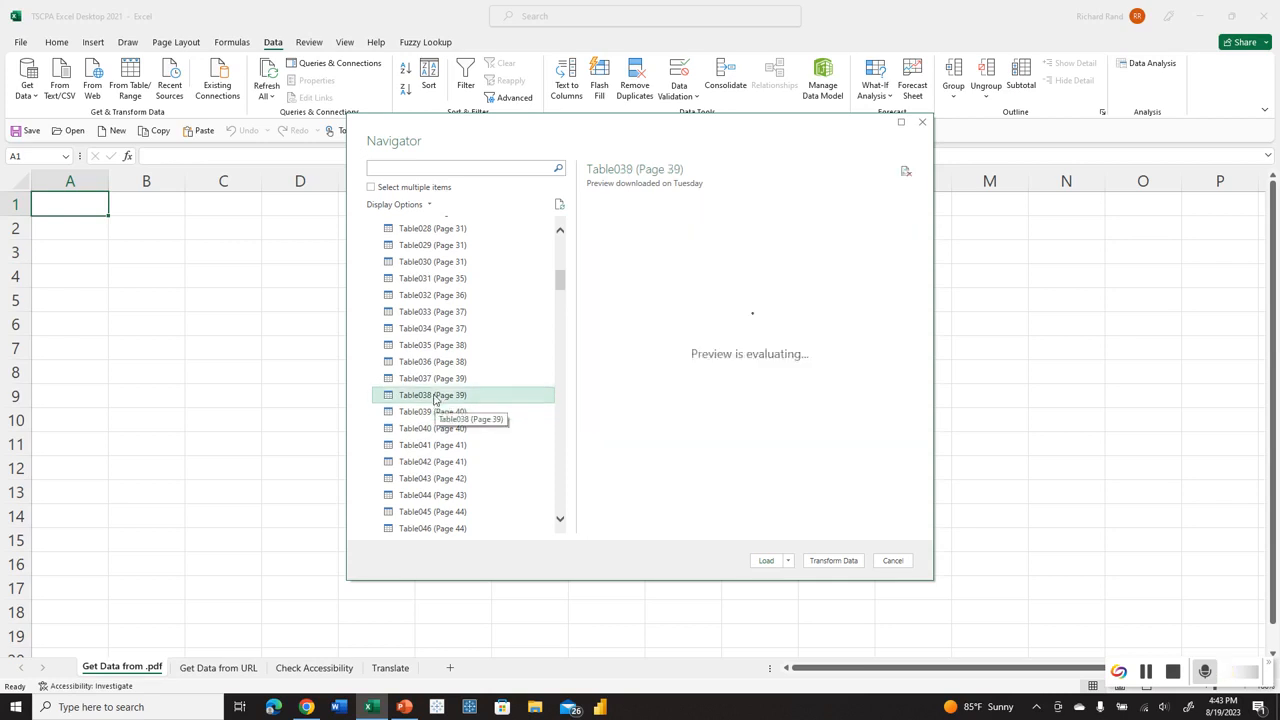
left_click(435, 377)
left_click(435, 361)
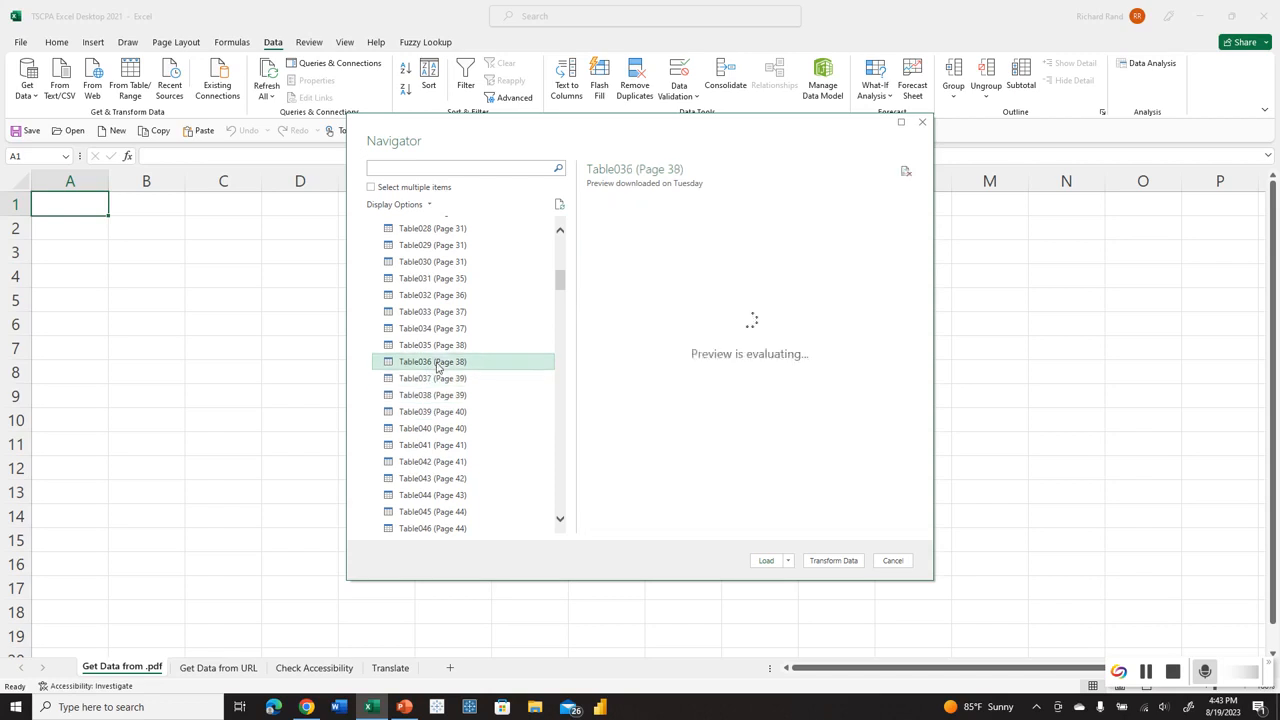
left_click(435, 345)
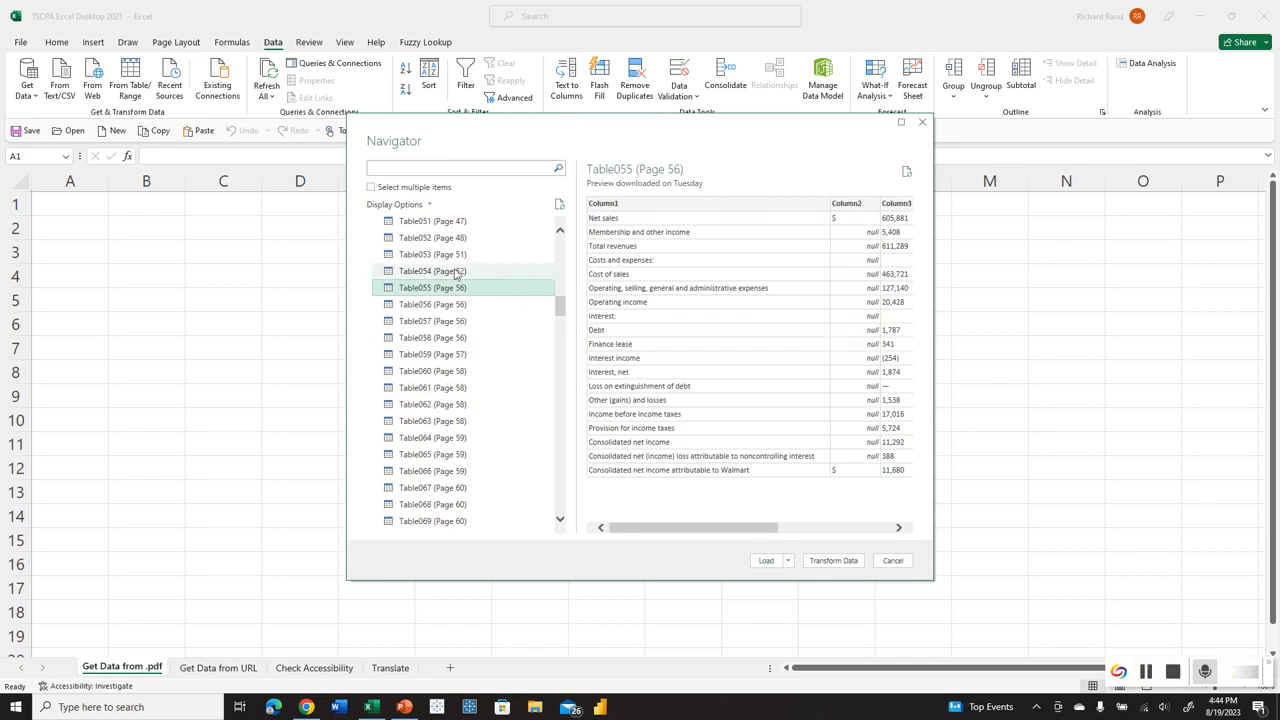
- Preview Table053 and Table054, and load Table055 (Page 56) into the workbook
left_click(455, 255)
left_click(450, 271)
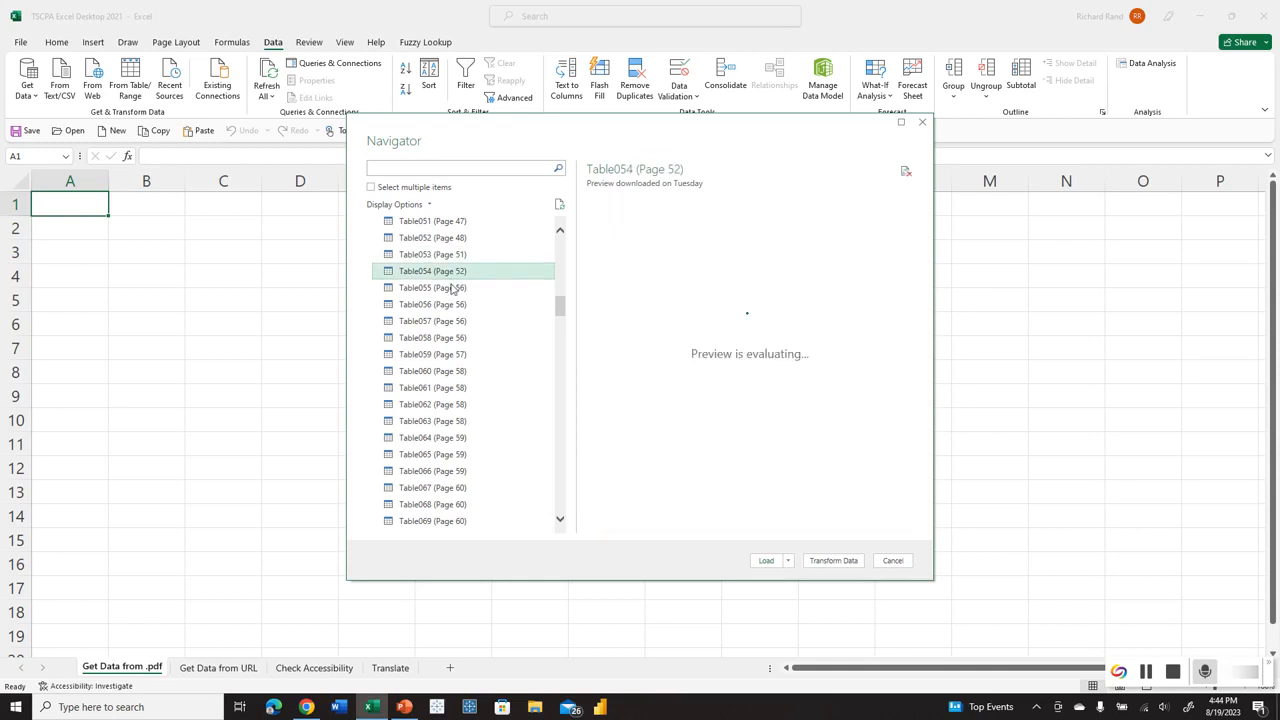
left_click(452, 288)
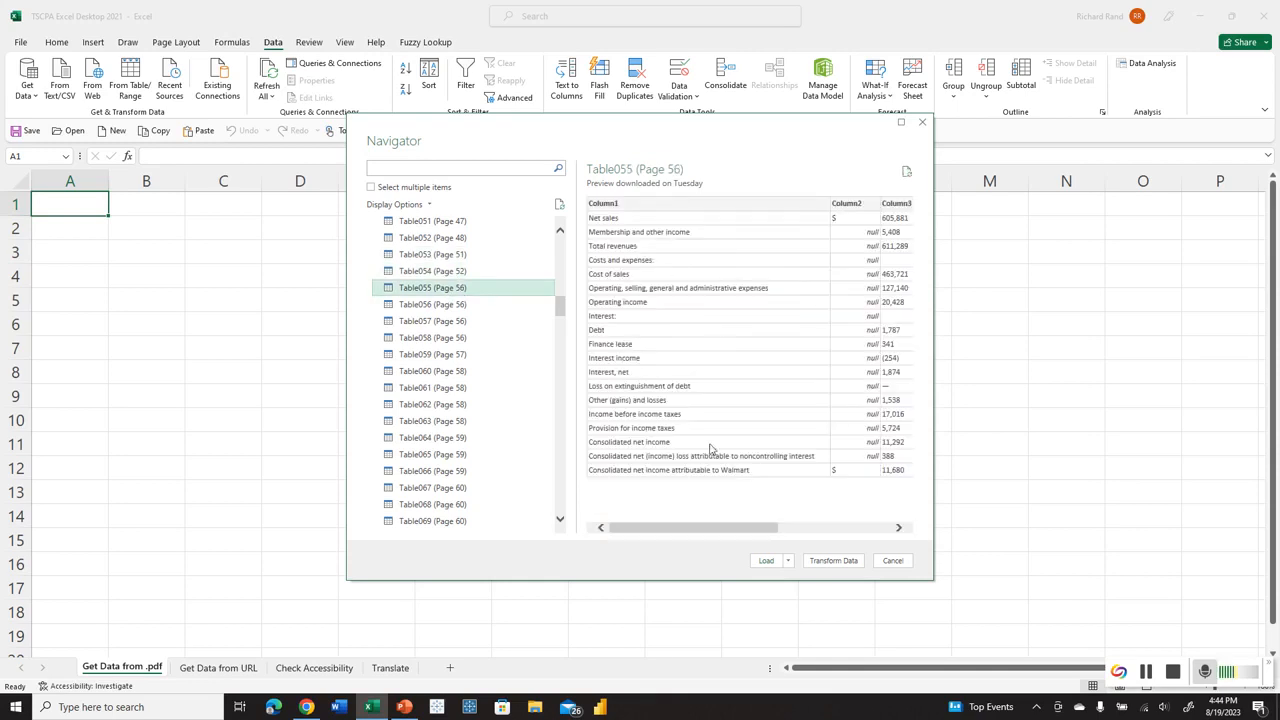
left_click(766, 561)
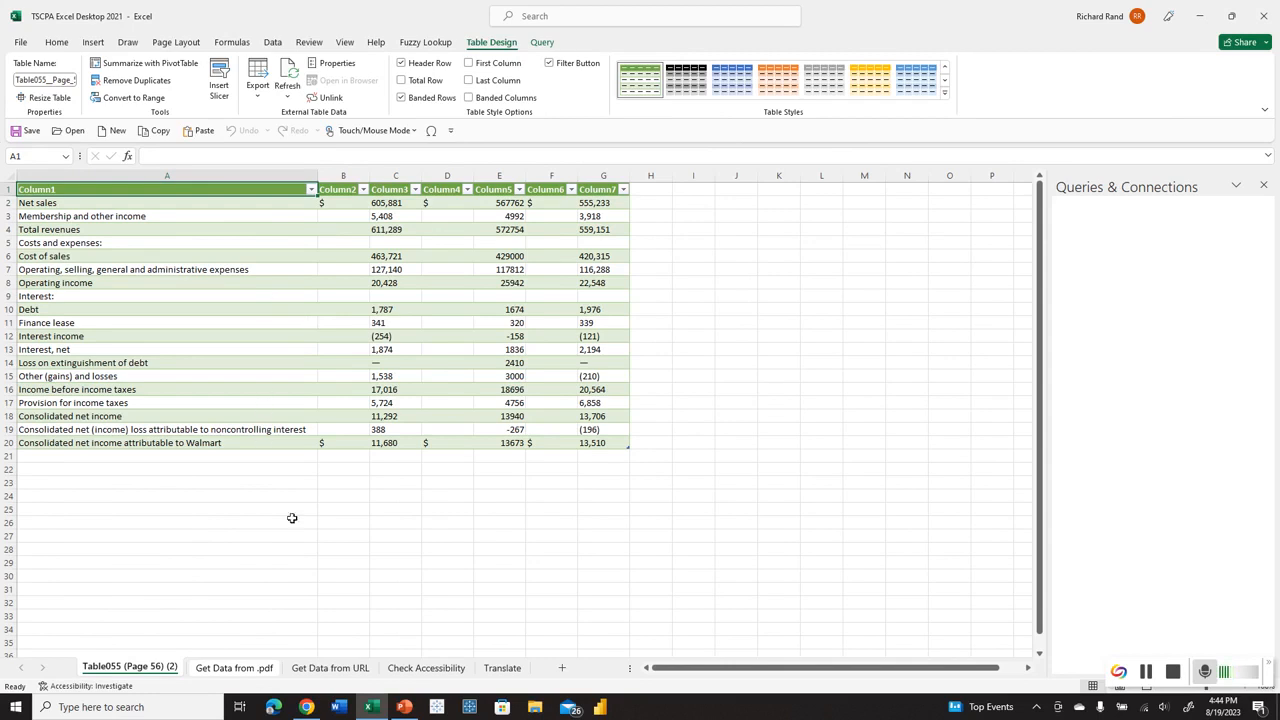
left_click(333, 668)
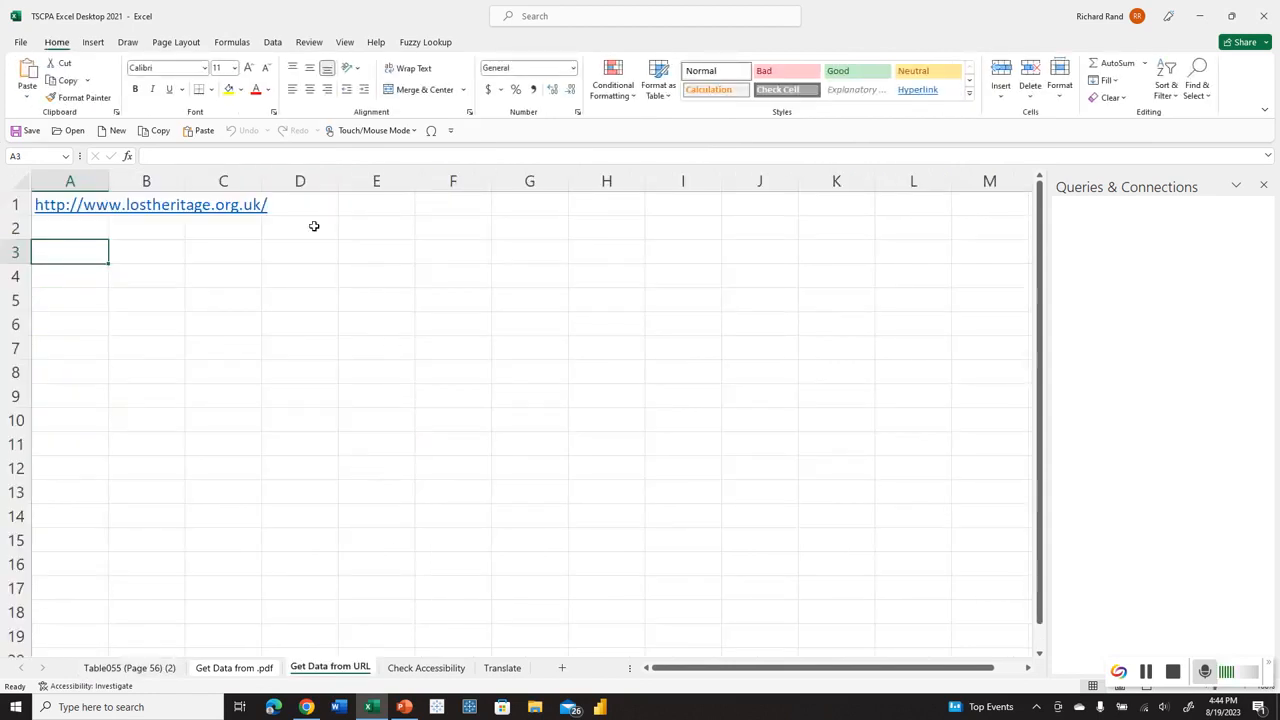
left_click(288, 205)
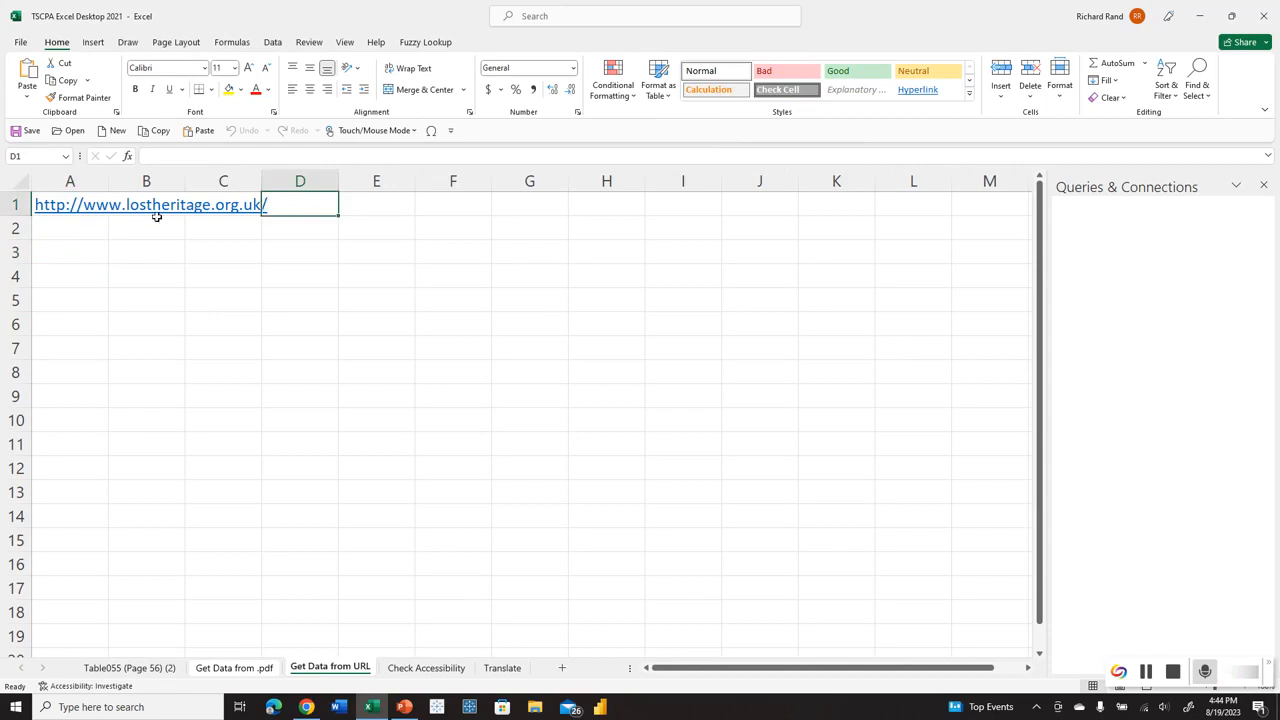
left_click(69, 232)
key("Up")
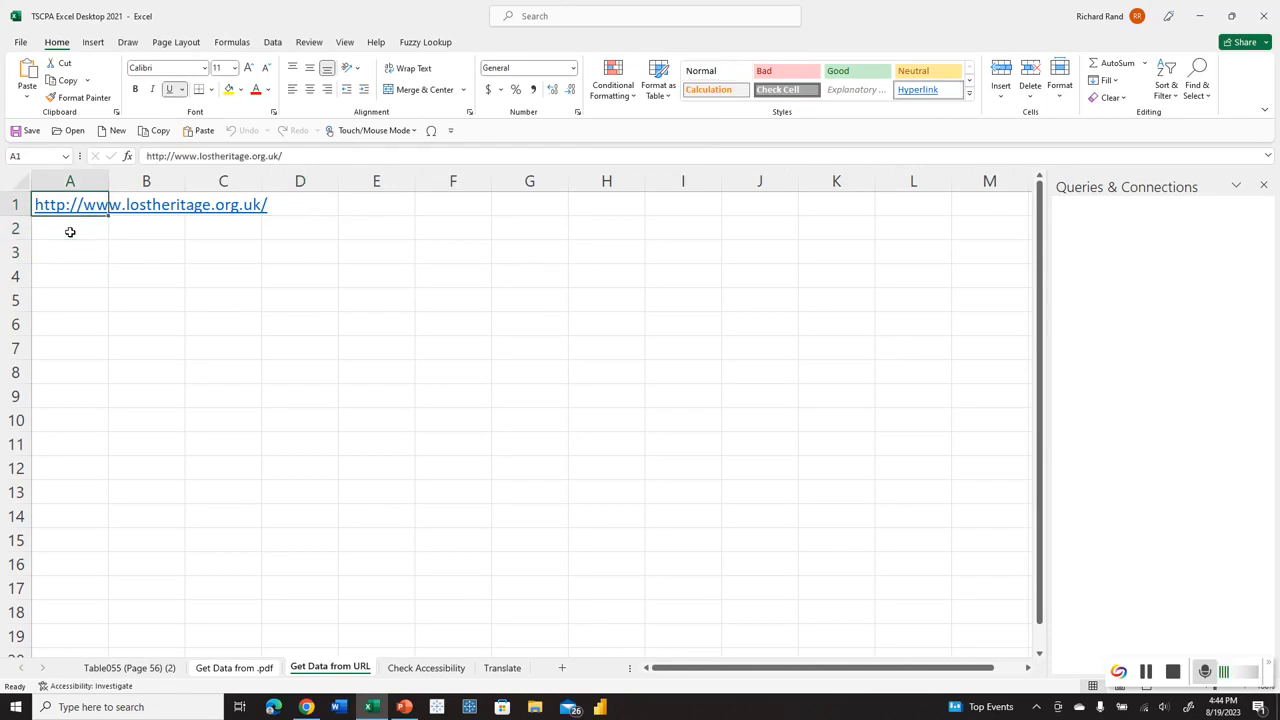
right_click(67, 206)
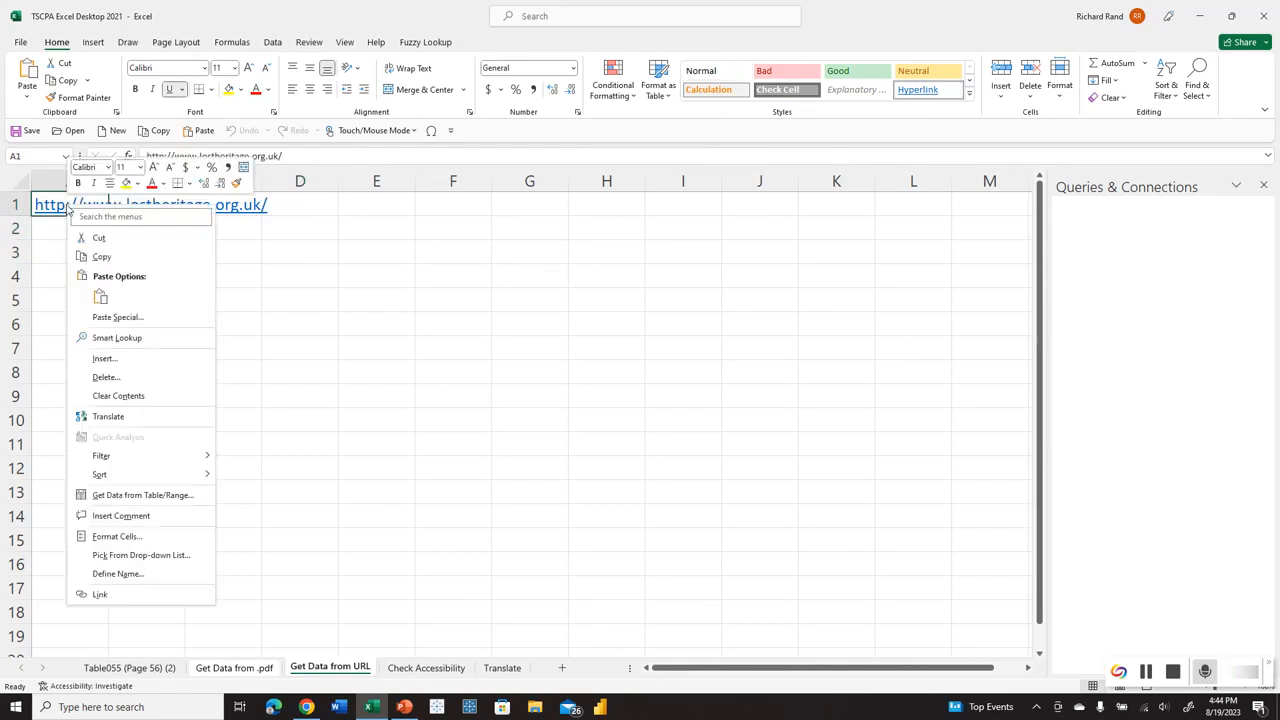
left_click(101, 257)
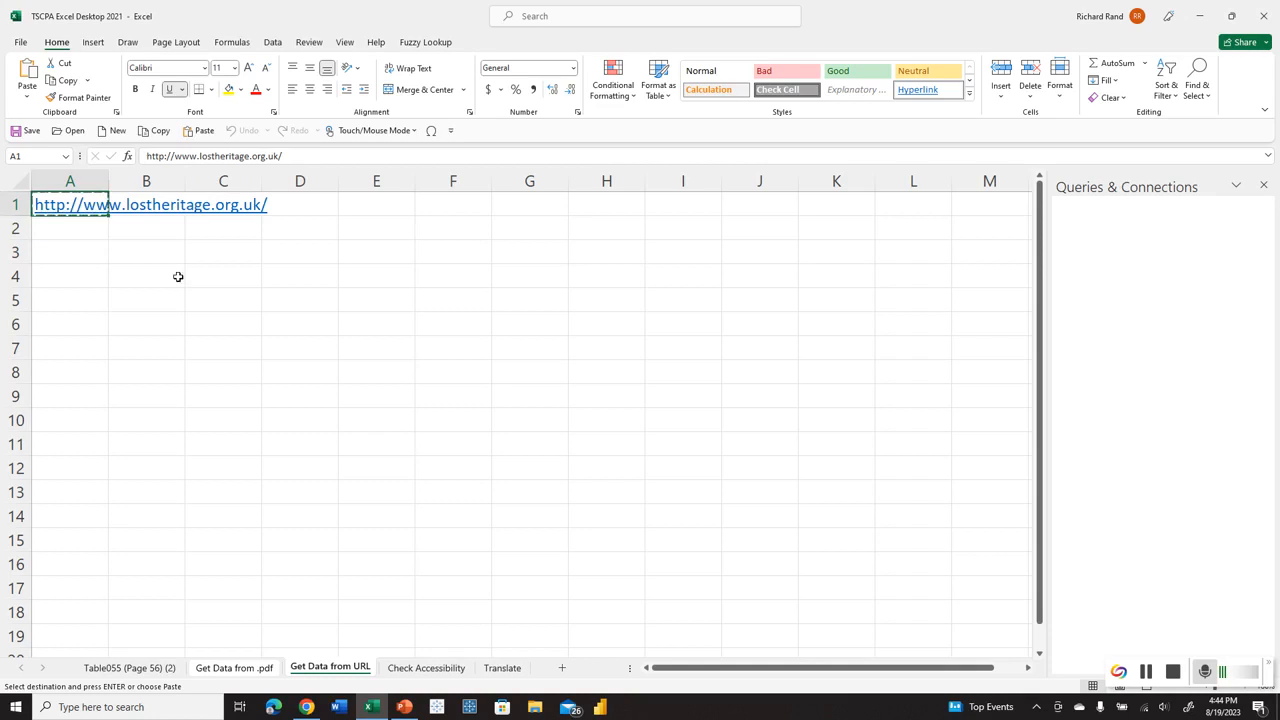
left_click(307, 707)
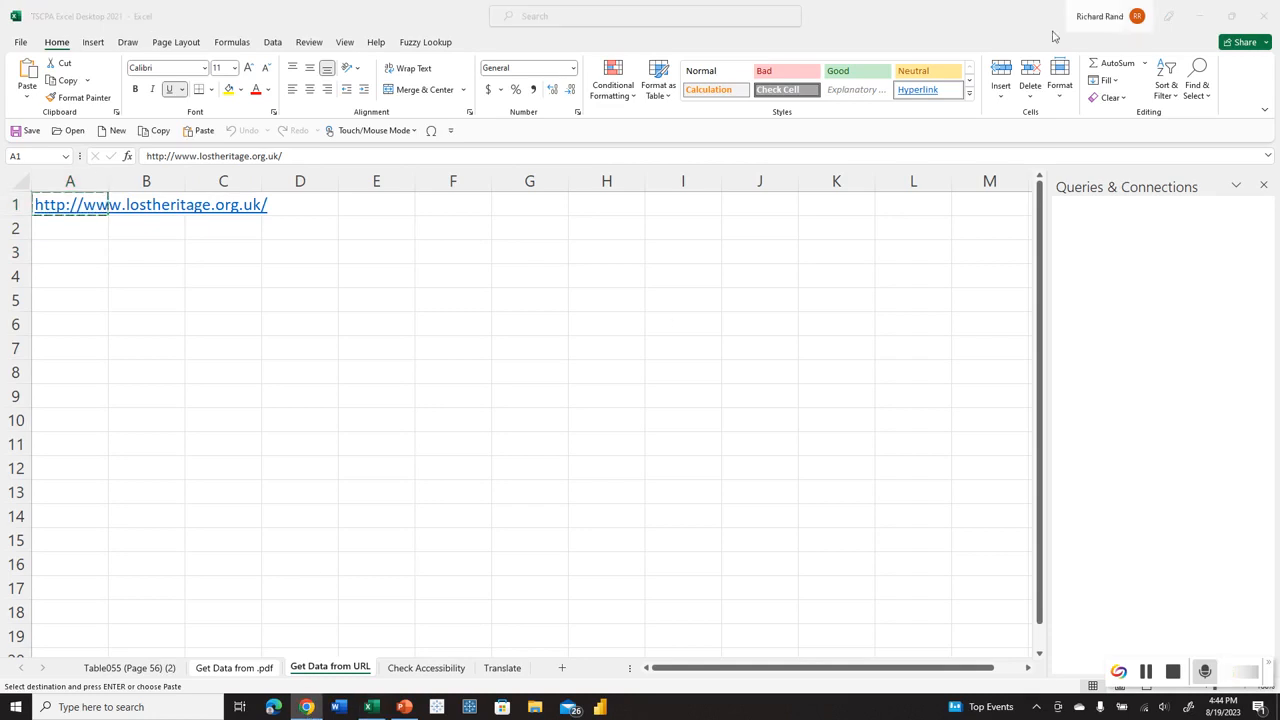
left_click(274, 707)
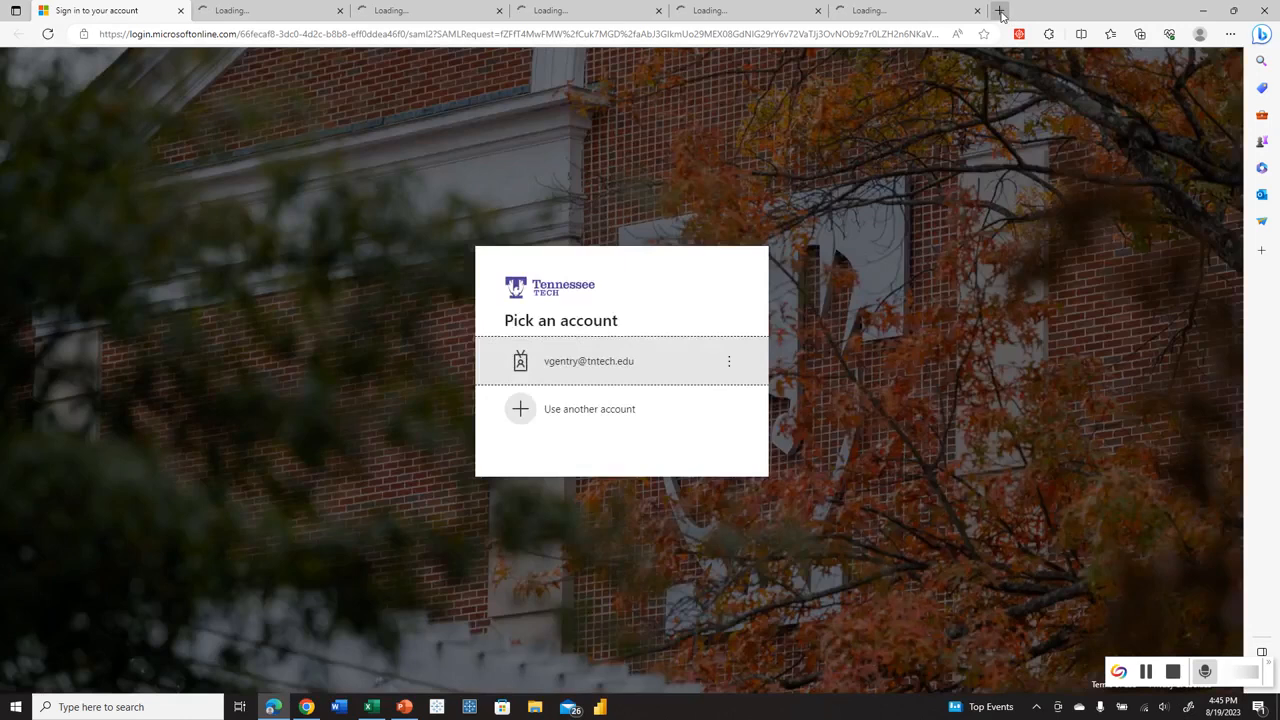
left_click(999, 10)
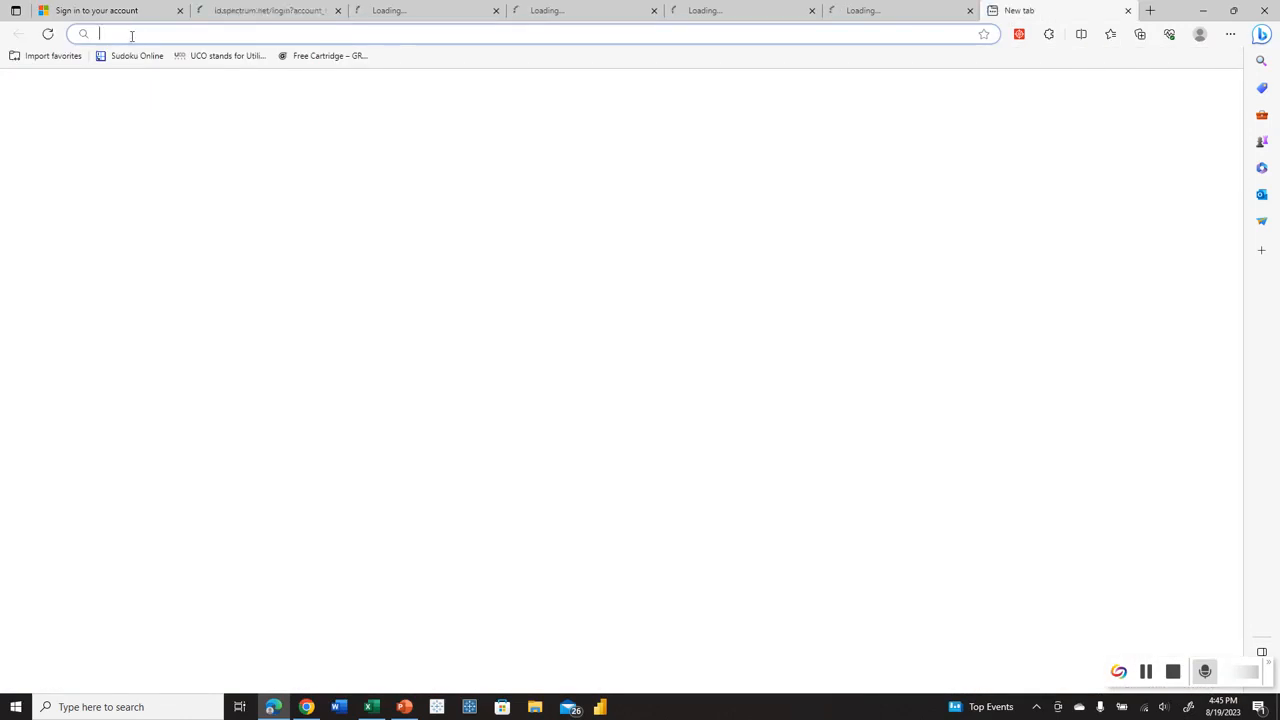
right_click(133, 36)
left_click(168, 162)
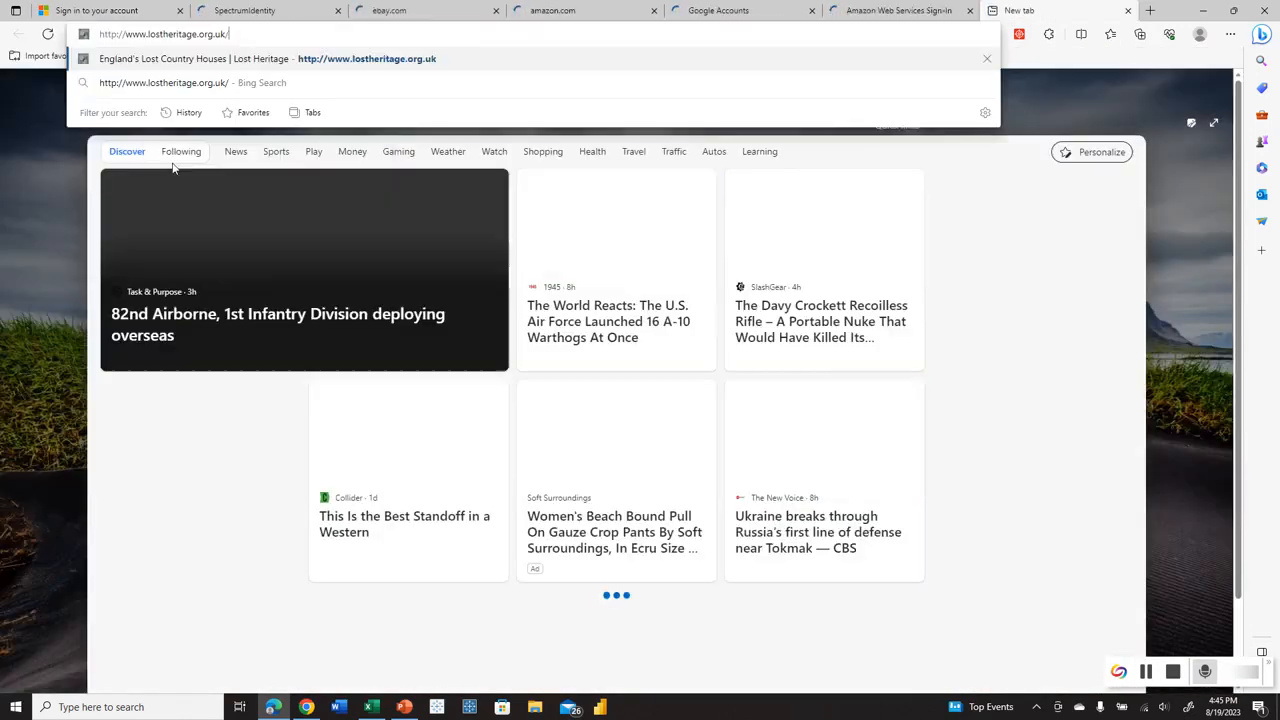
left_click(224, 64)
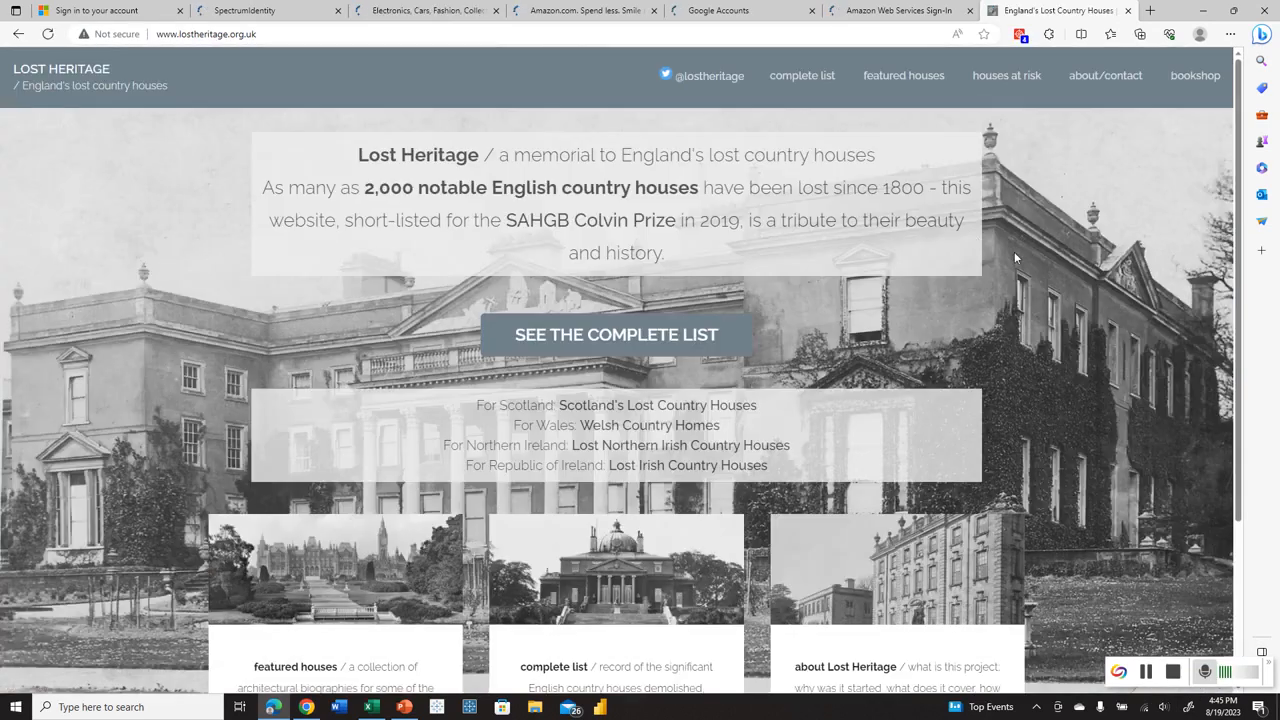
- Look over the Lost Heritage home page and open its complete list of lost English country houses
scroll(1000, 380, "down", 2)
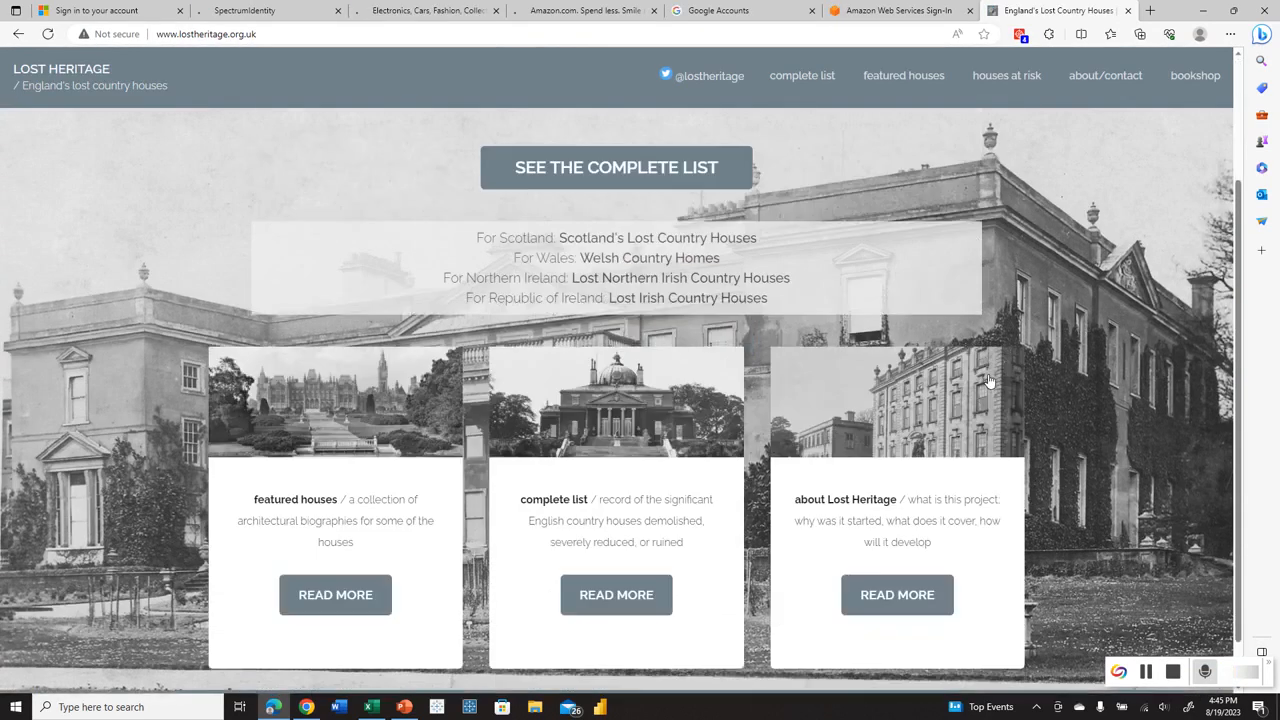
scroll(995, 380, "up", 2)
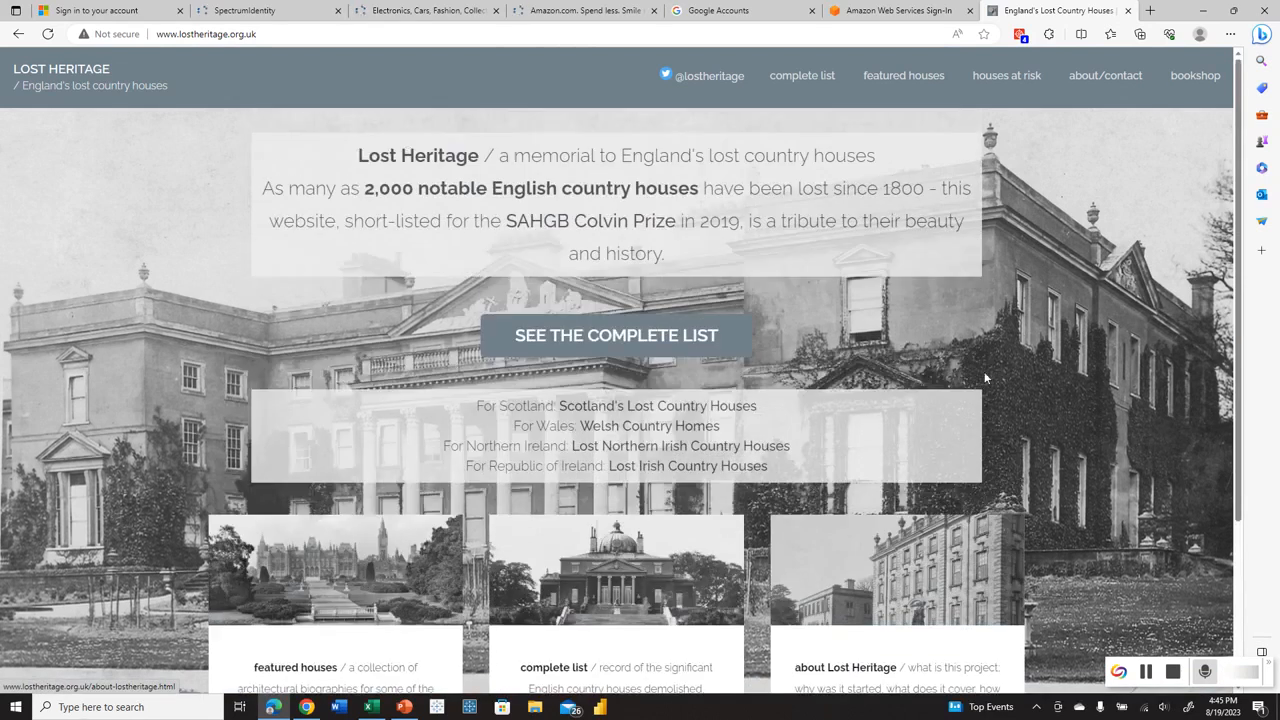
scroll(958, 317, "down", 1)
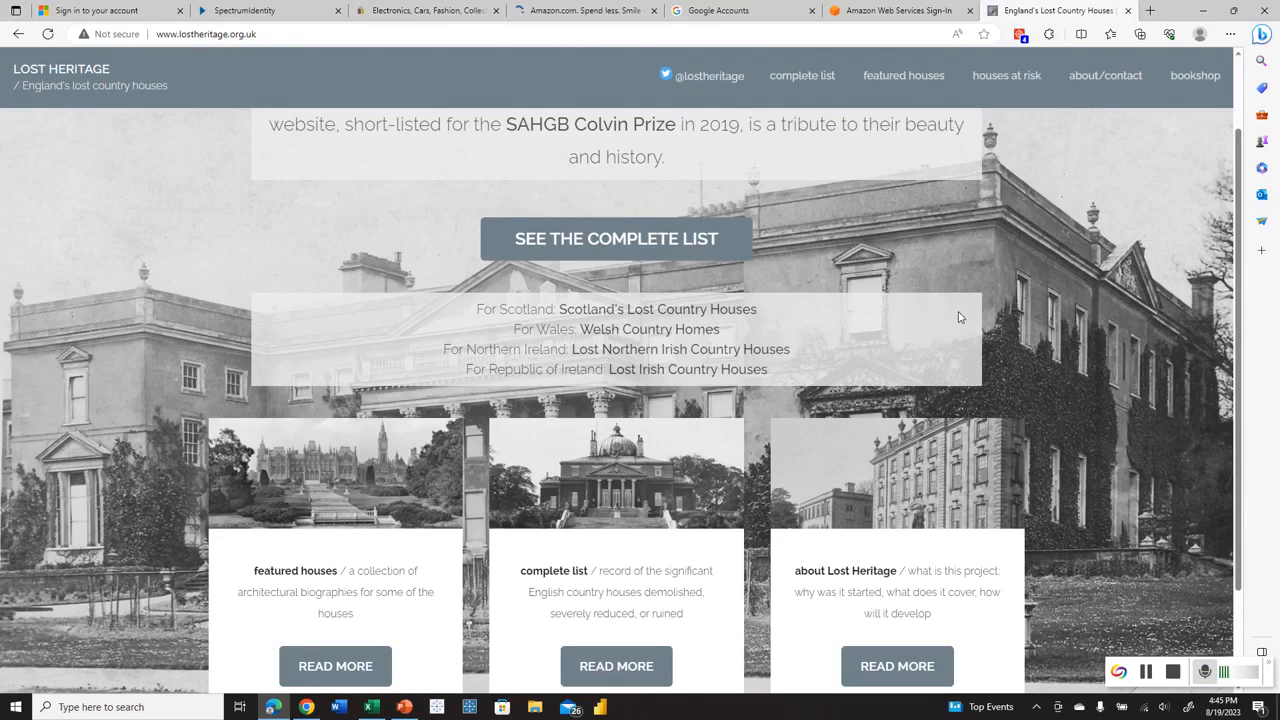
left_click(603, 241)
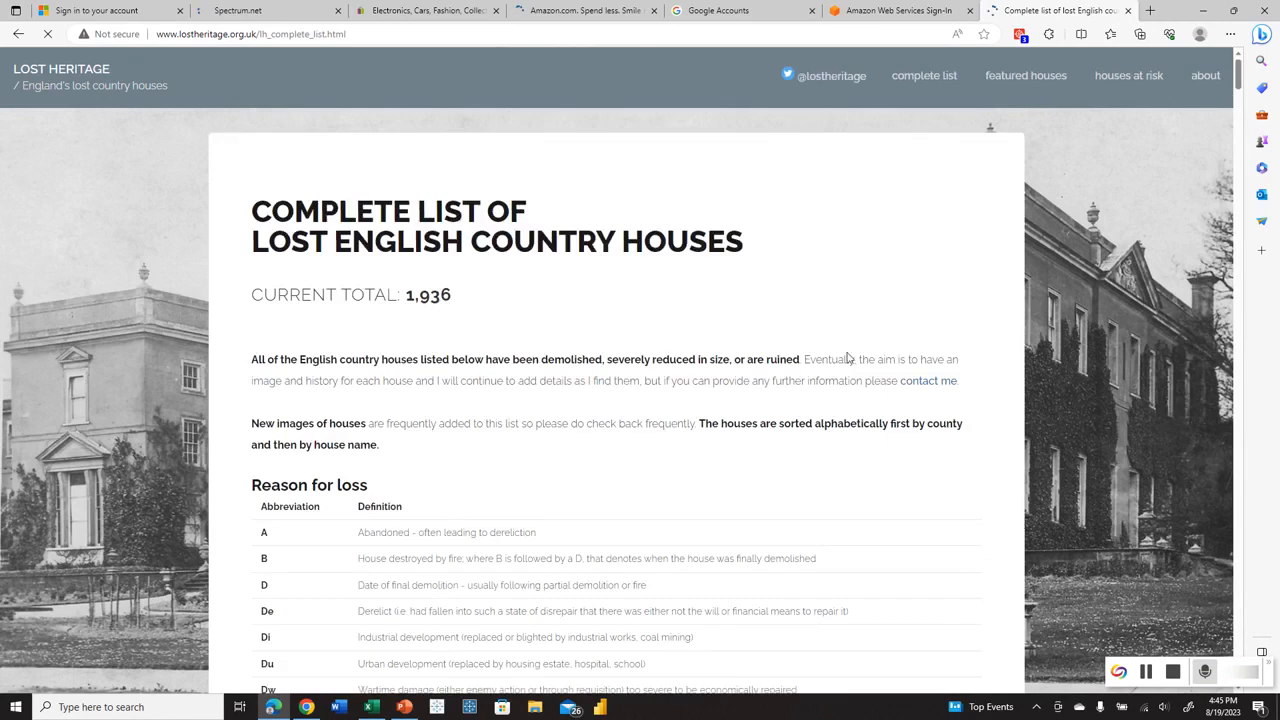
- Look through the county tables of the complete list and copy the page's web address
scroll(681, 386, "down", 15)
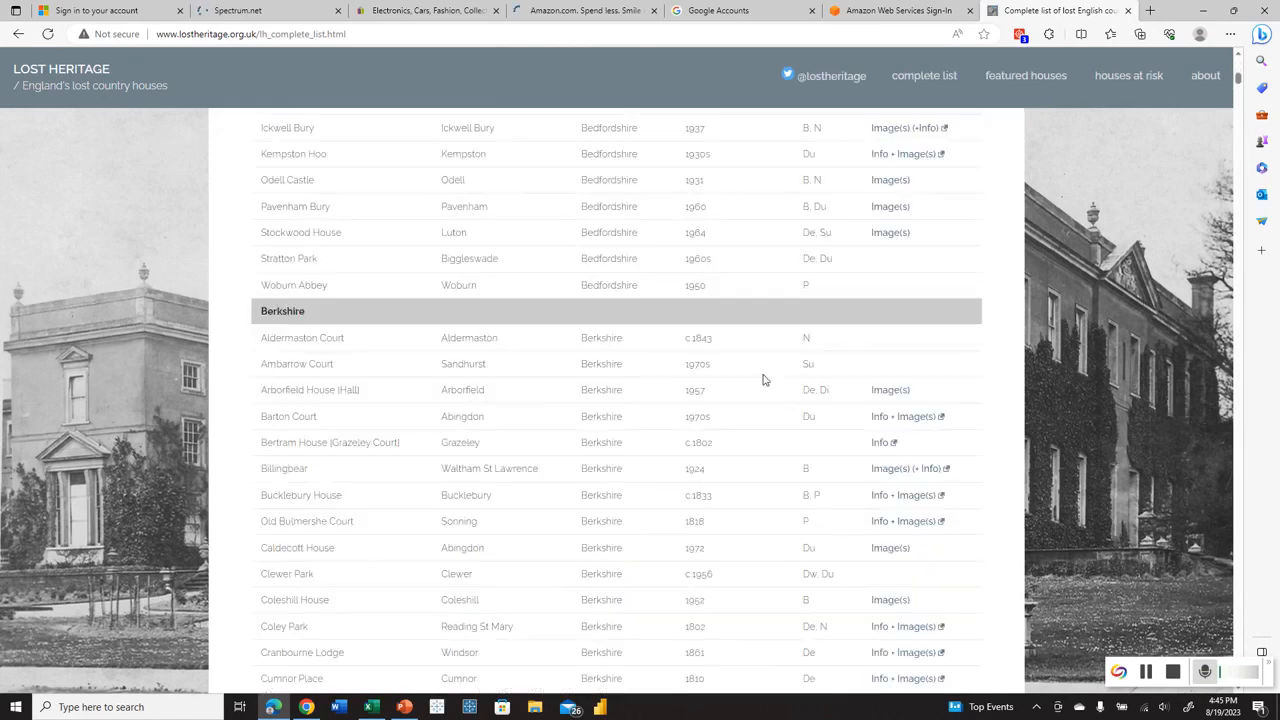
scroll(700, 355, "down", 3)
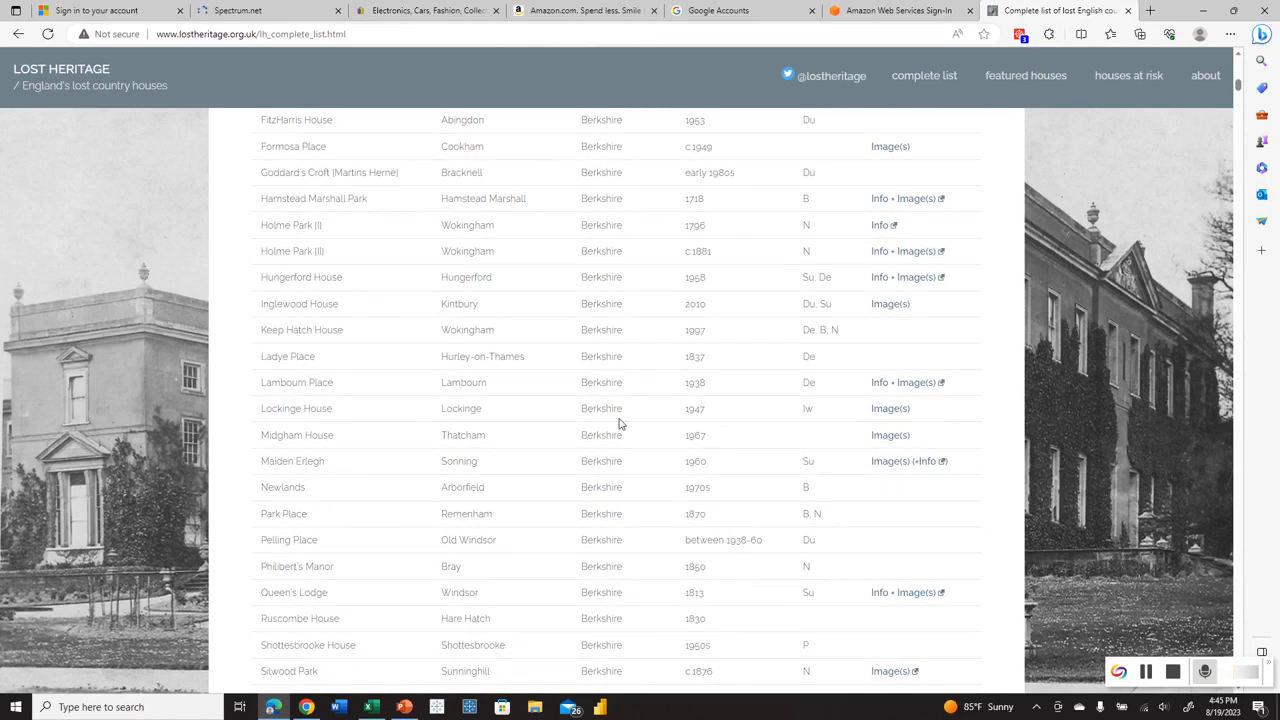
scroll(622, 424, "down", 10)
scroll(637, 425, "down", 8)
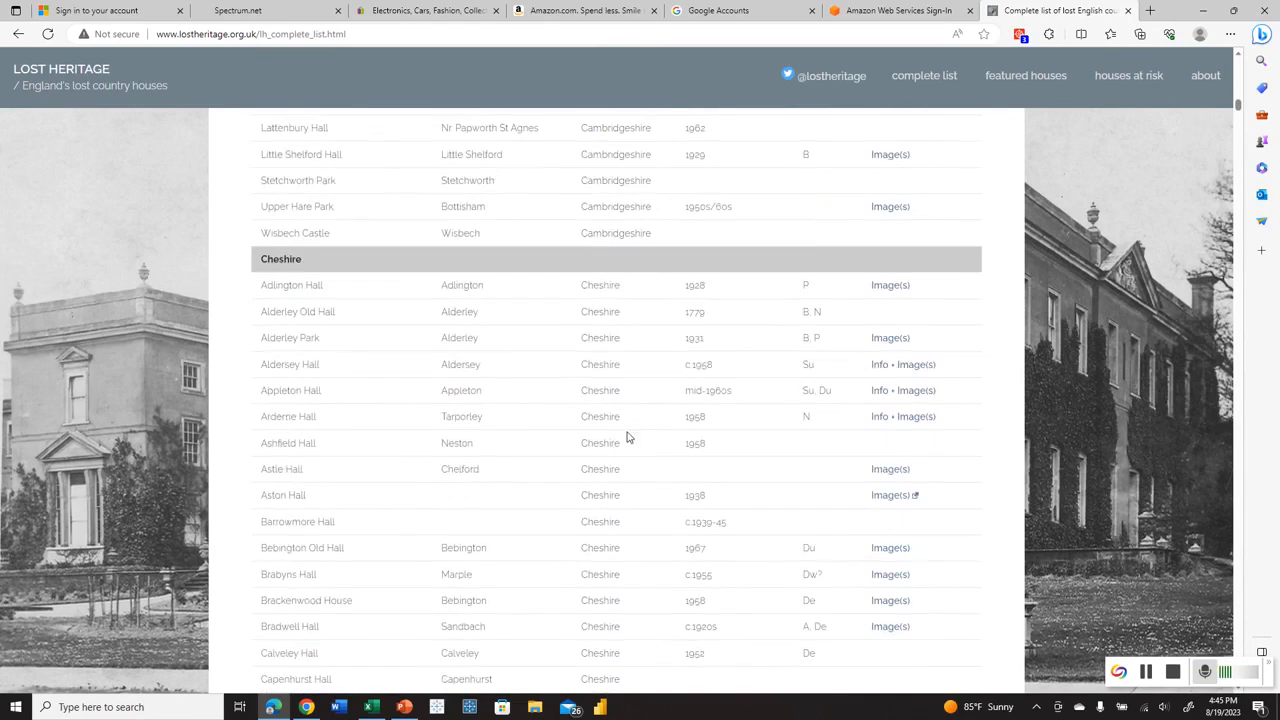
scroll(631, 430, "up", 20)
scroll(631, 437, "up", 10)
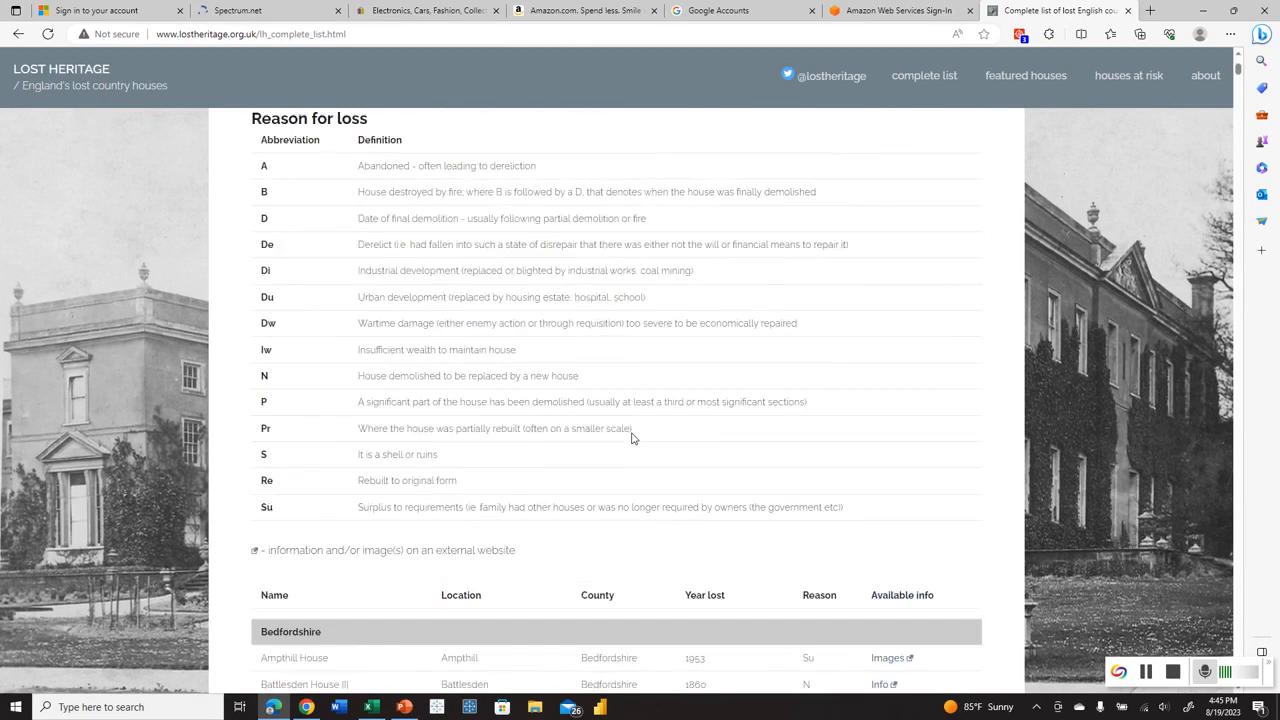
right_click(355, 37)
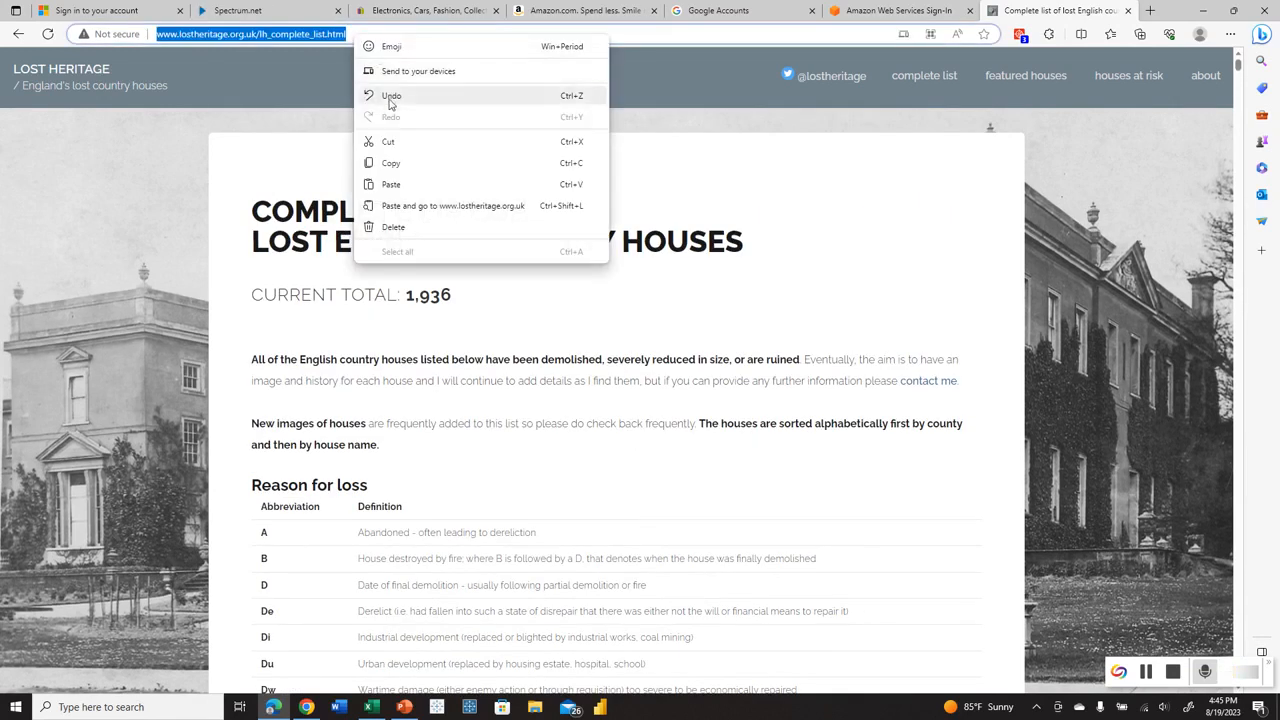
left_click(391, 164)
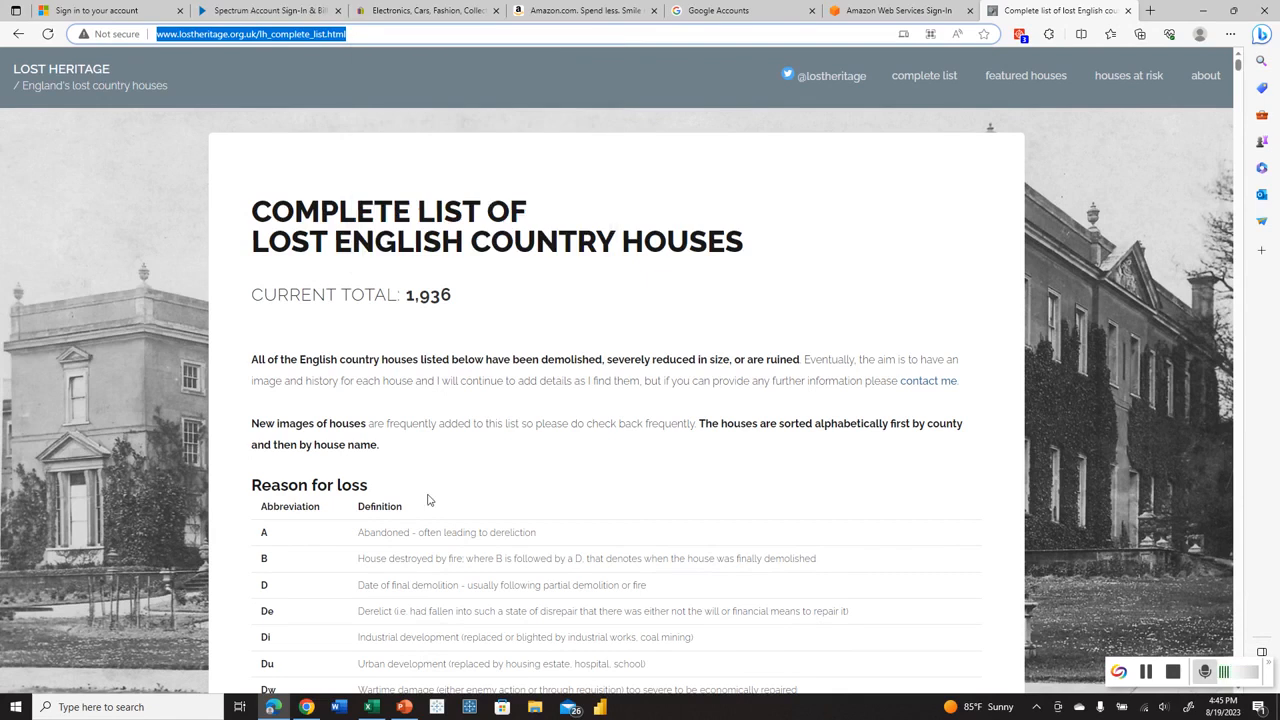
left_click(370, 707)
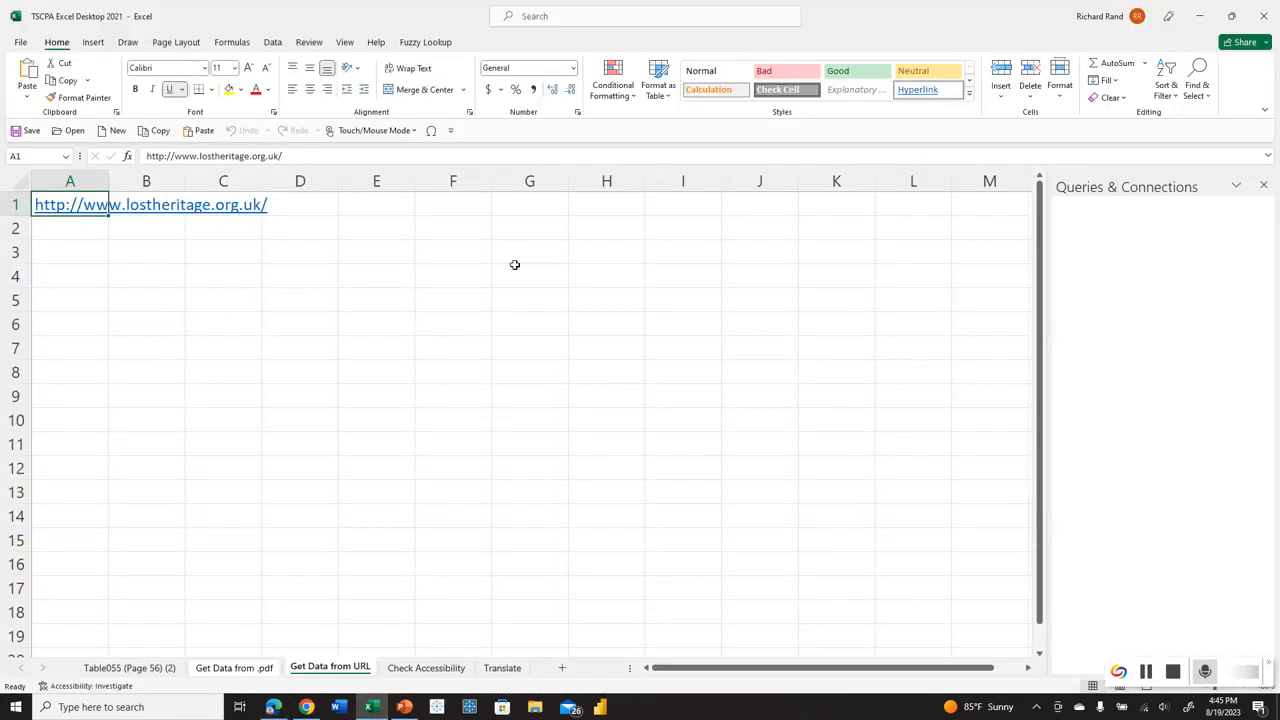
left_click(272, 42)
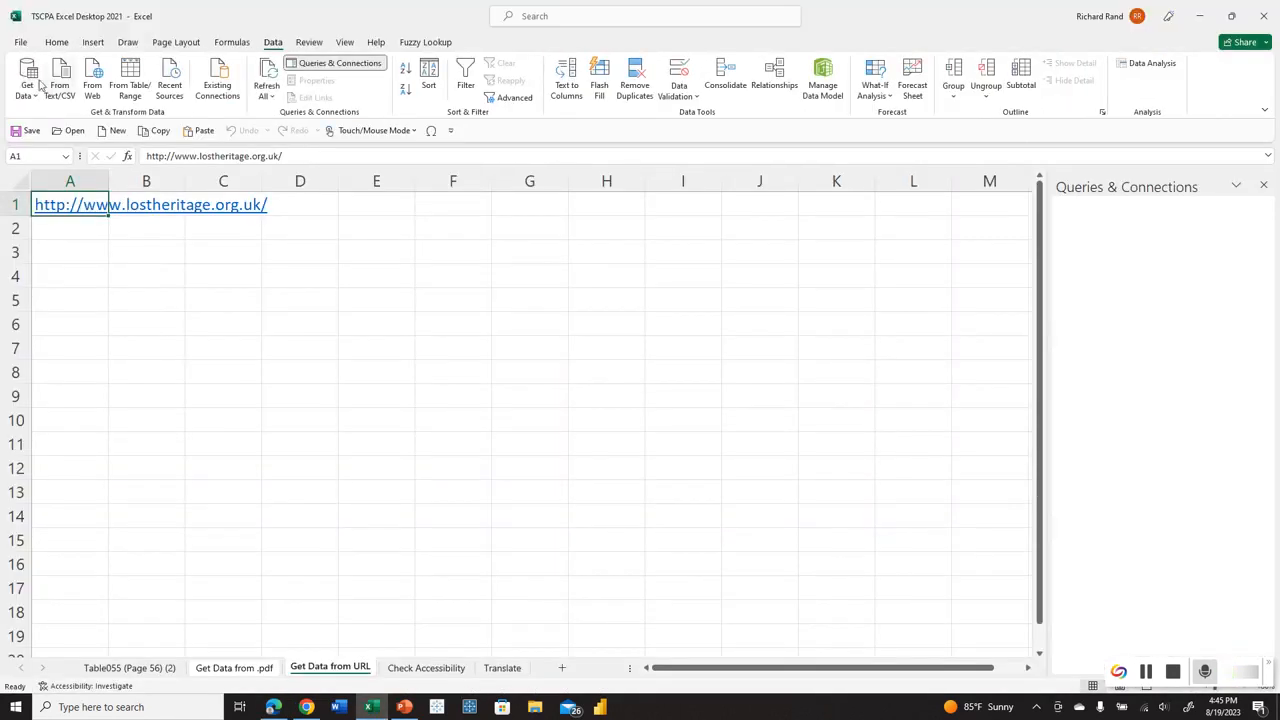
left_click(27, 88)
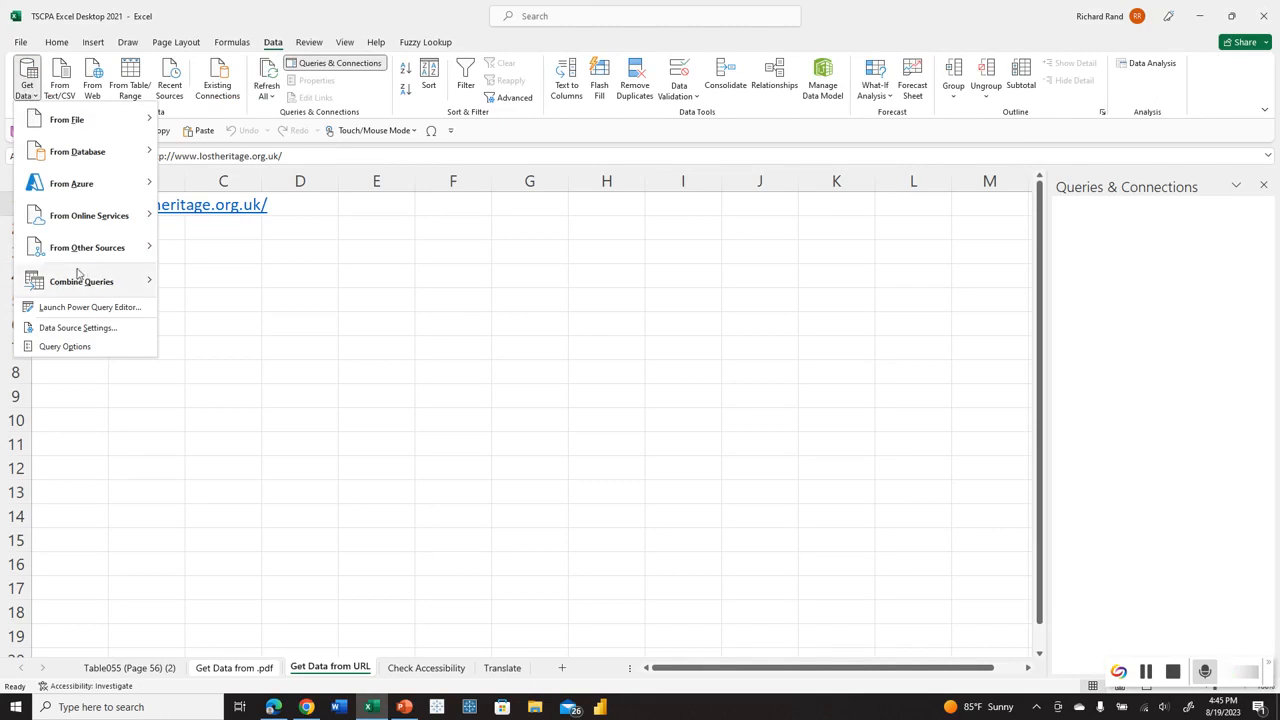
mouse_move(86, 256)
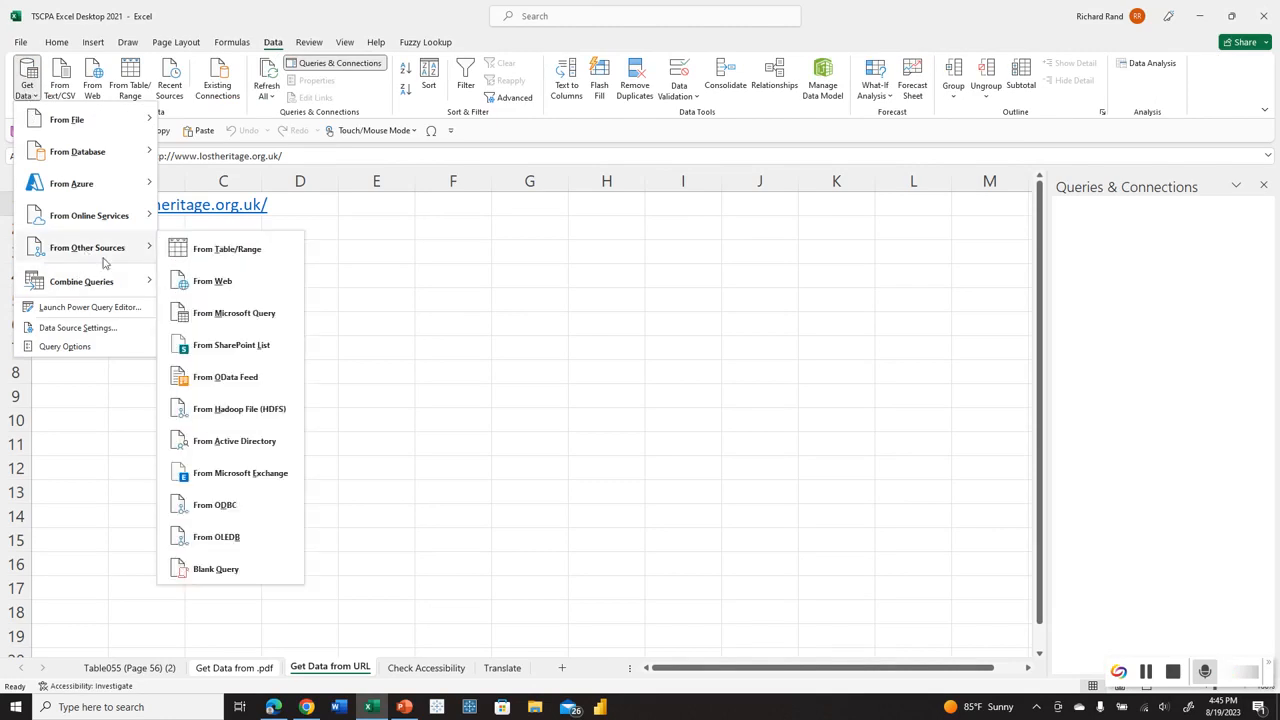
left_click(214, 288)
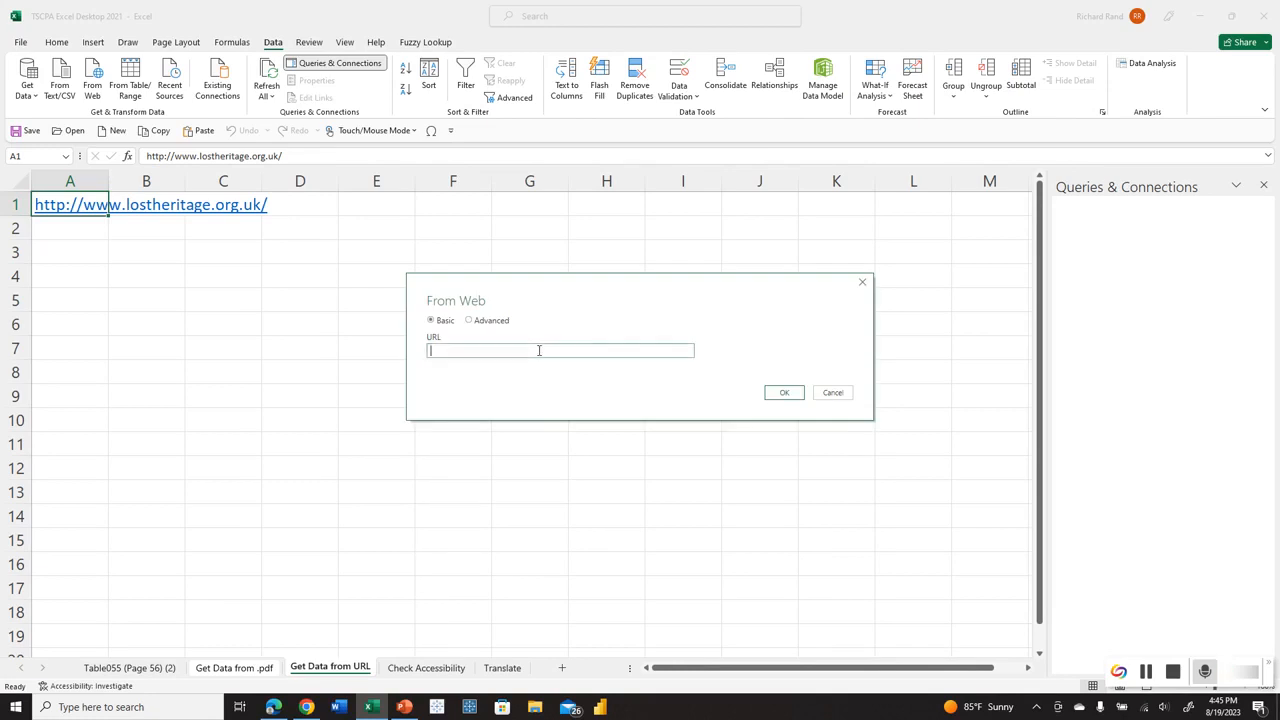
right_click(424, 351)
left_click(497, 409)
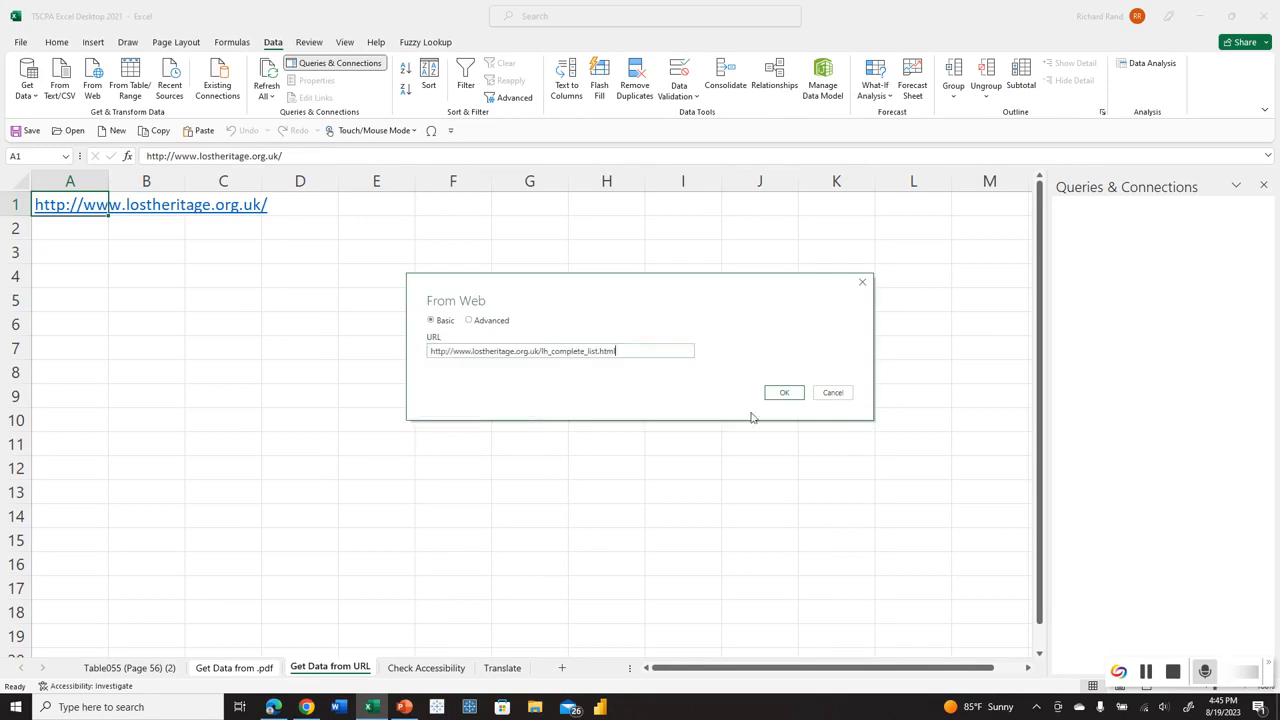
left_click(785, 394)
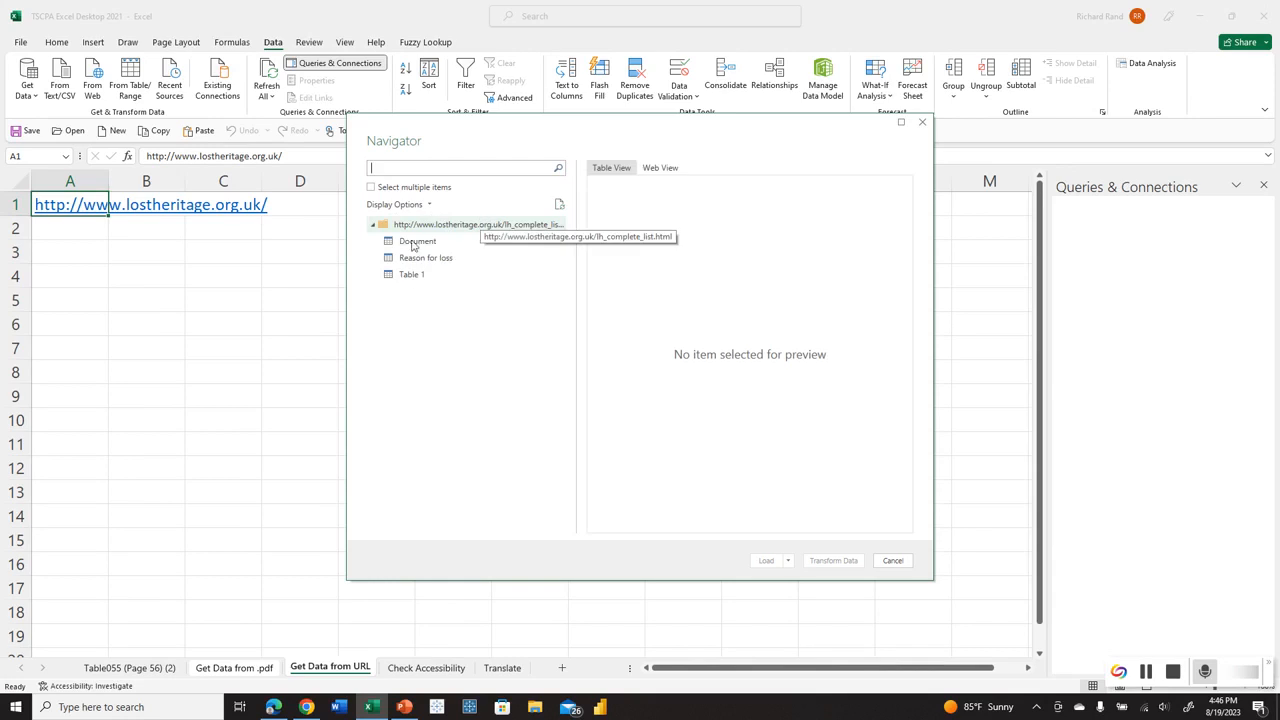
left_click(410, 275)
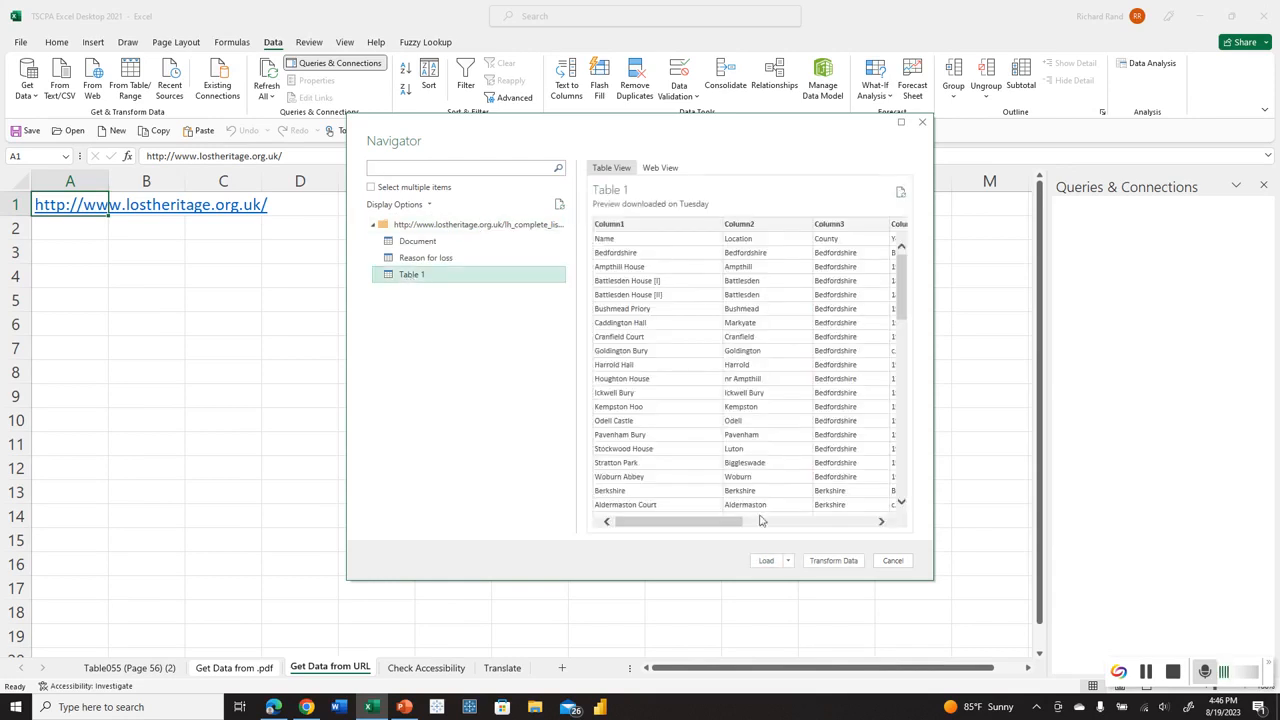
left_click(766, 560)
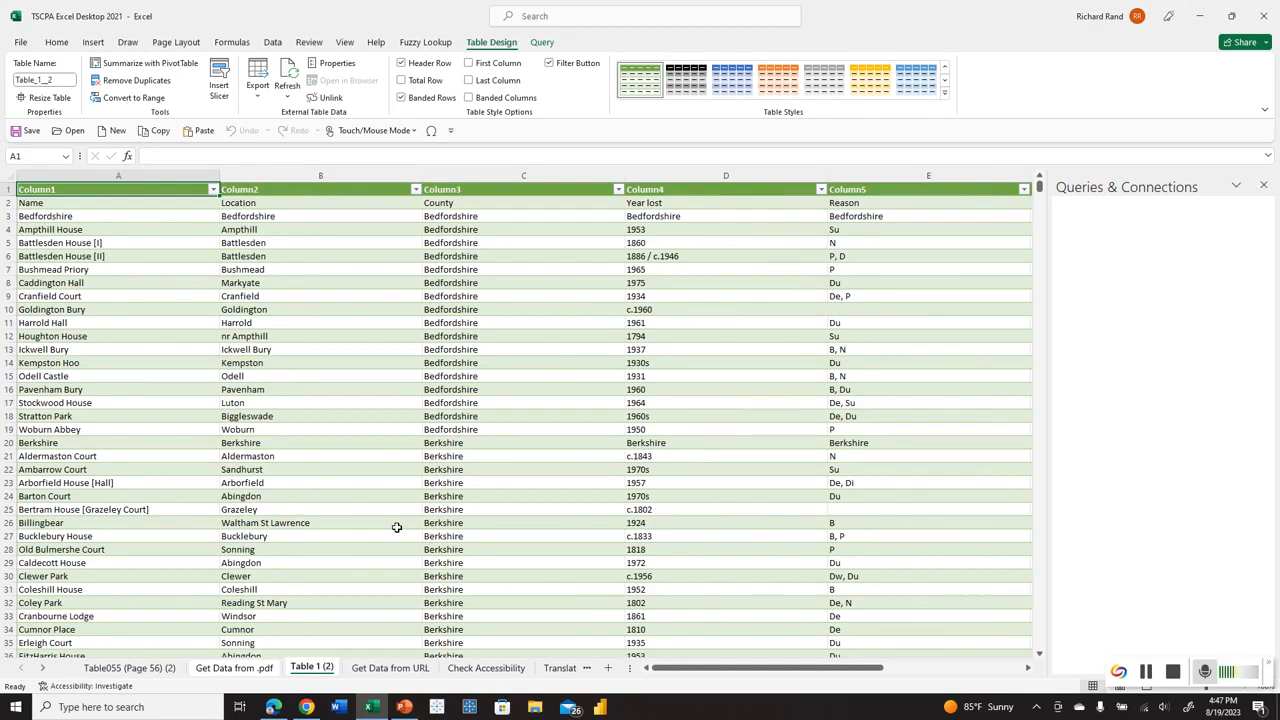
- Go to the Check Accessibility sheet, close the Queries & Connections pane, and run the accessibility checker
left_click(461, 669)
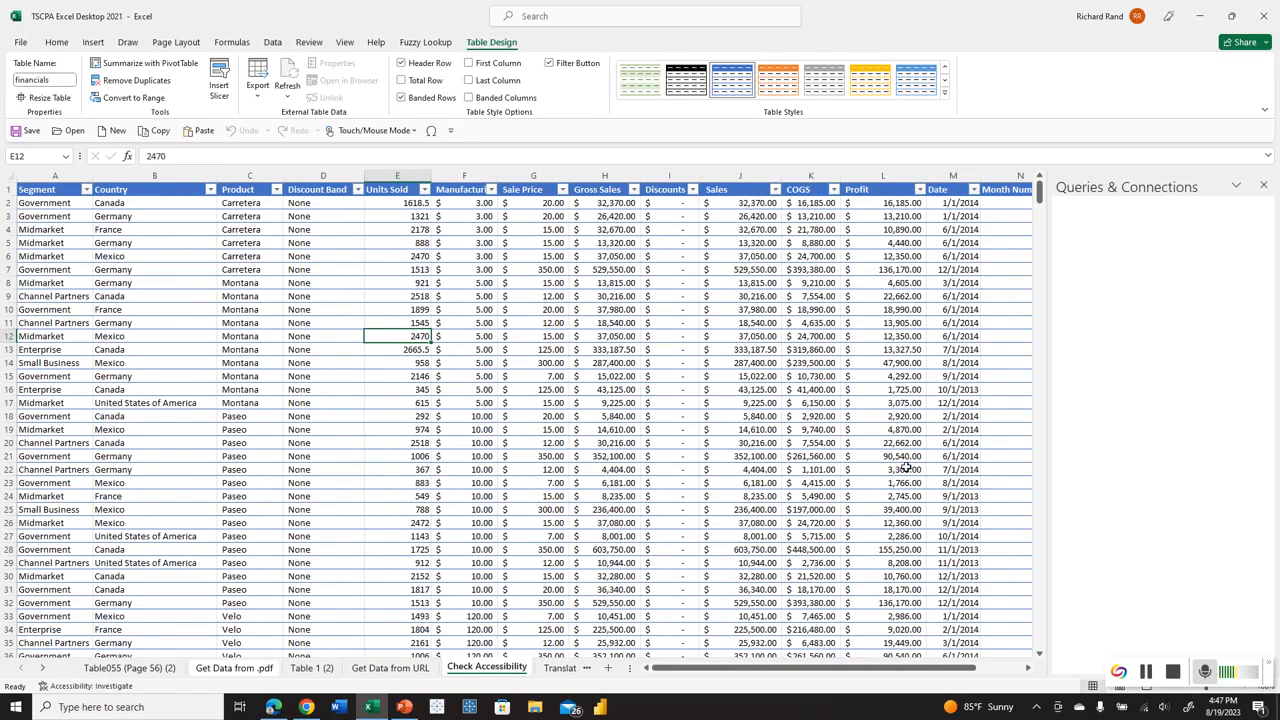
left_click(1263, 188)
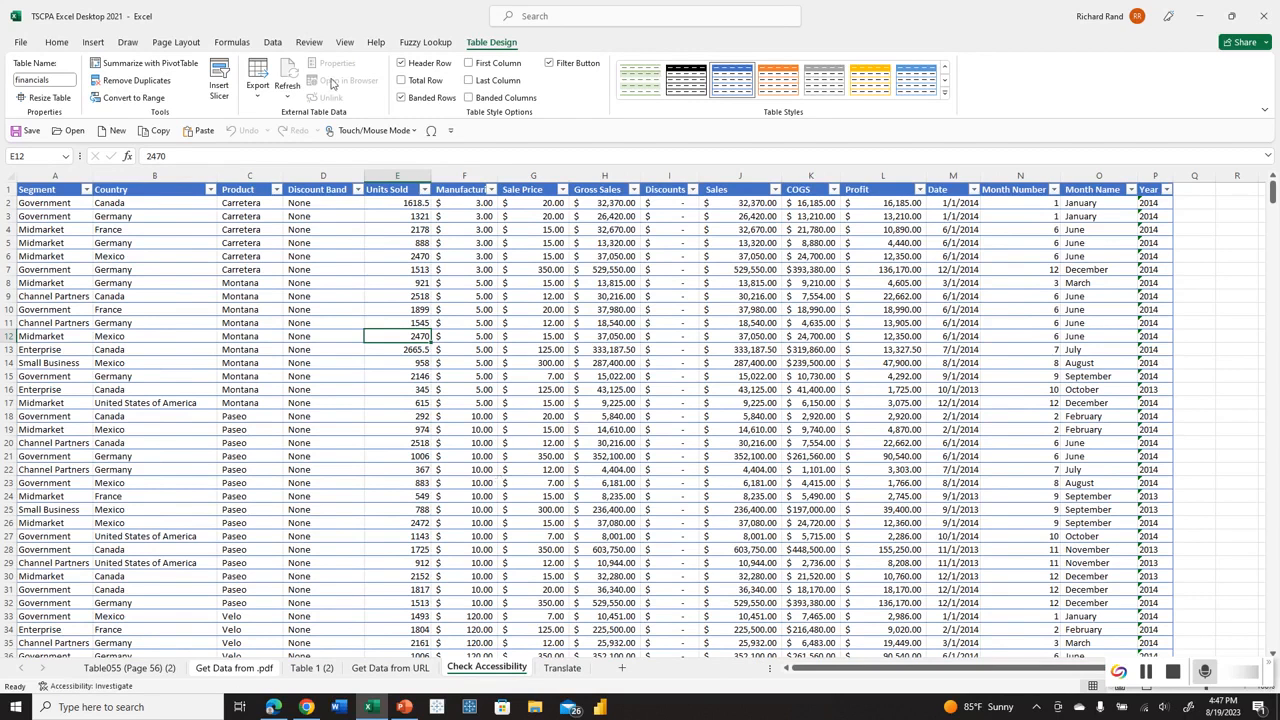
left_click(309, 43)
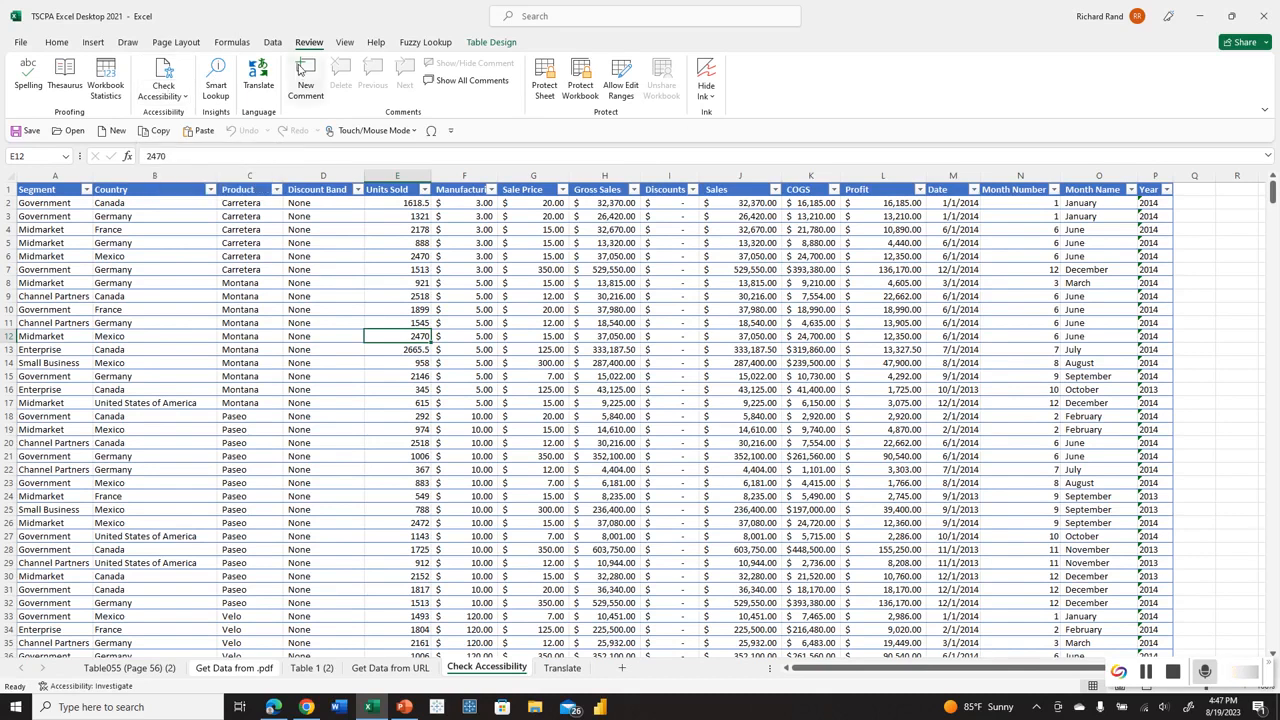
left_click(165, 98)
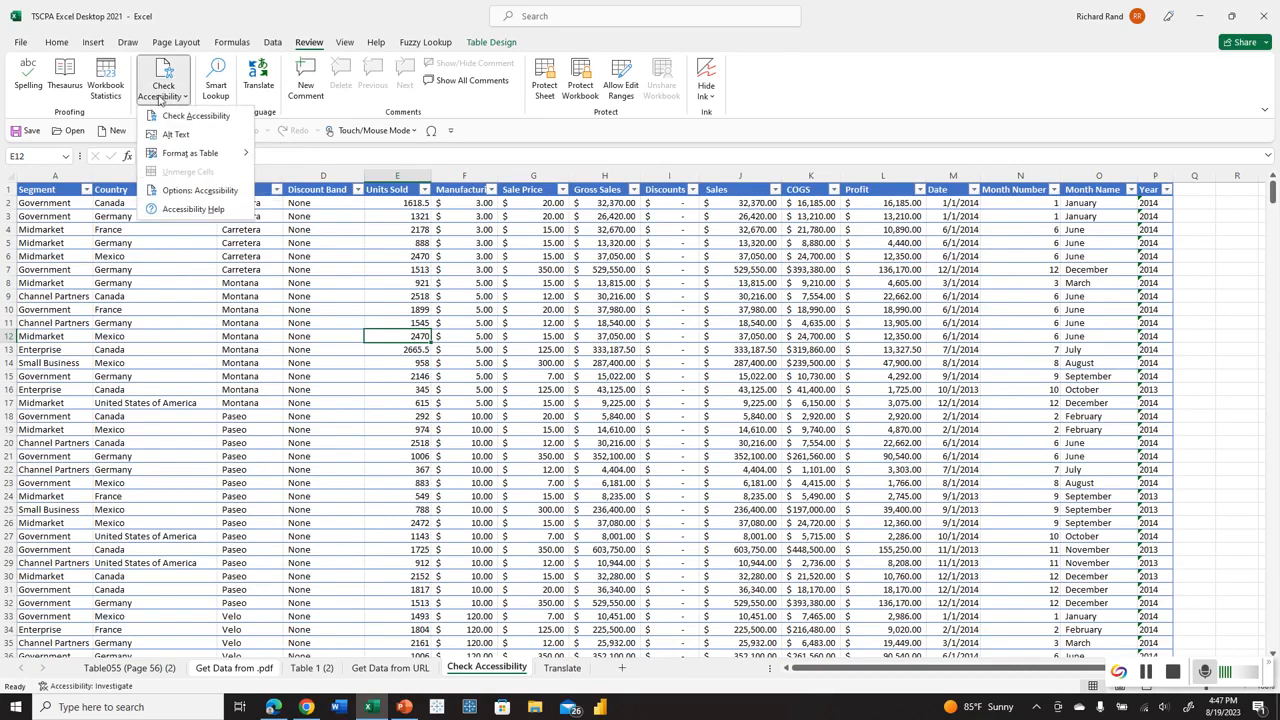
left_click(190, 116)
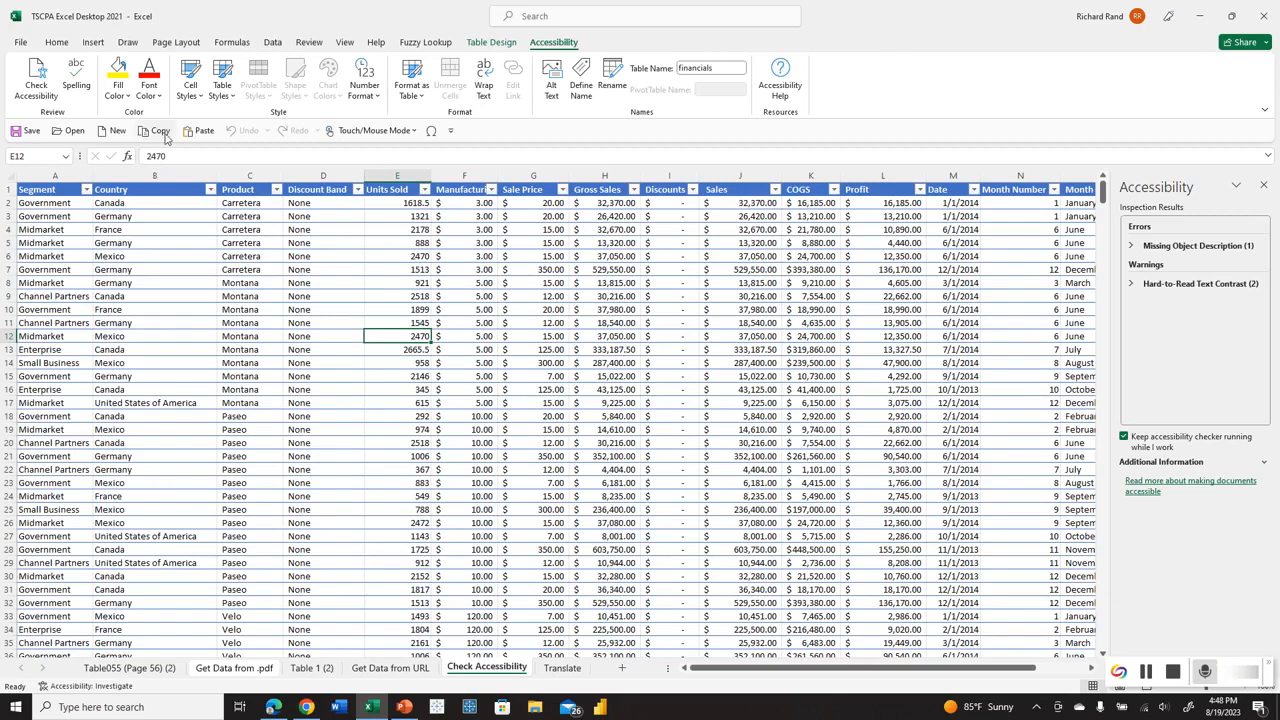
- Open the Quick Access Toolbar customization options and list All Commands as the available commands
left_click(451, 133)
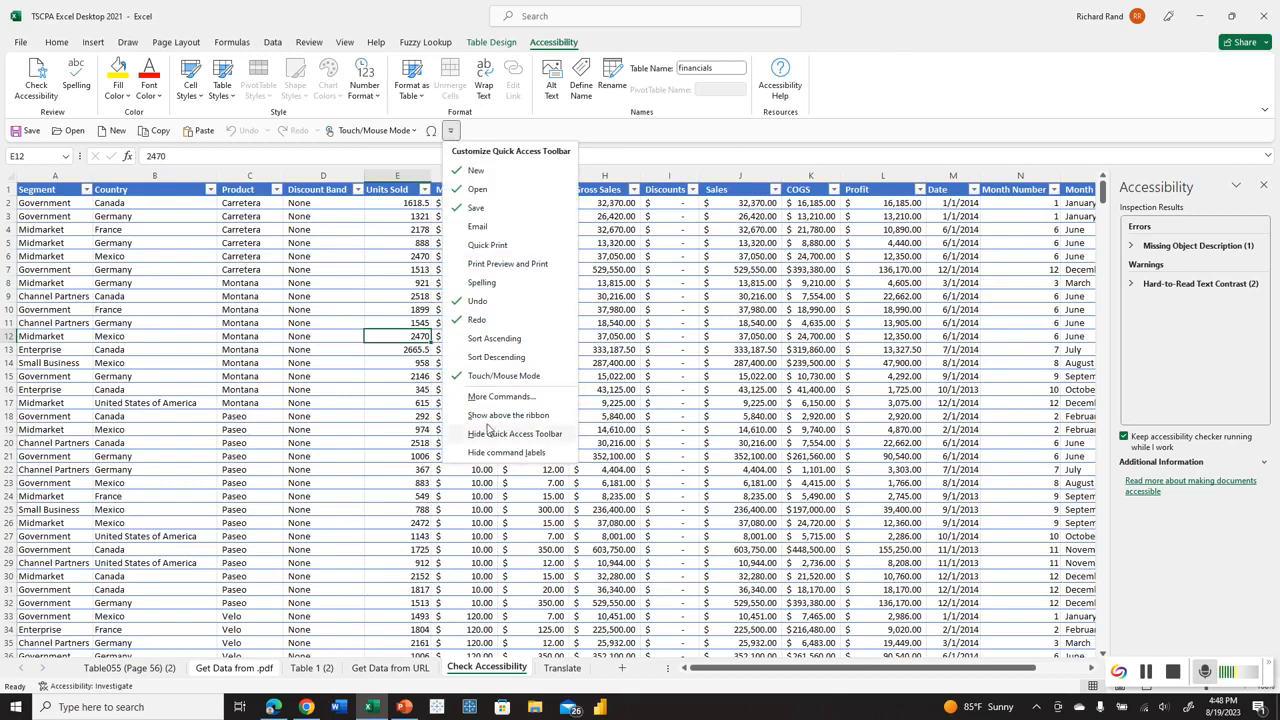
left_click(490, 399)
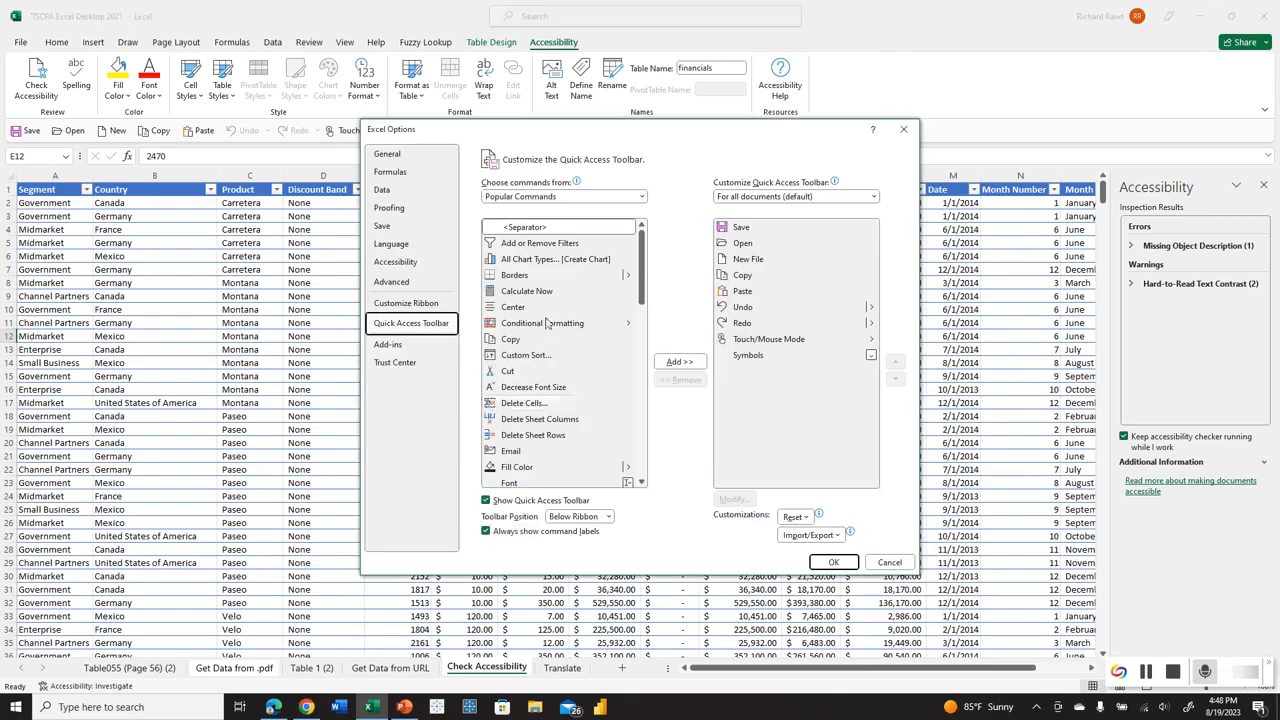
left_click(607, 200)
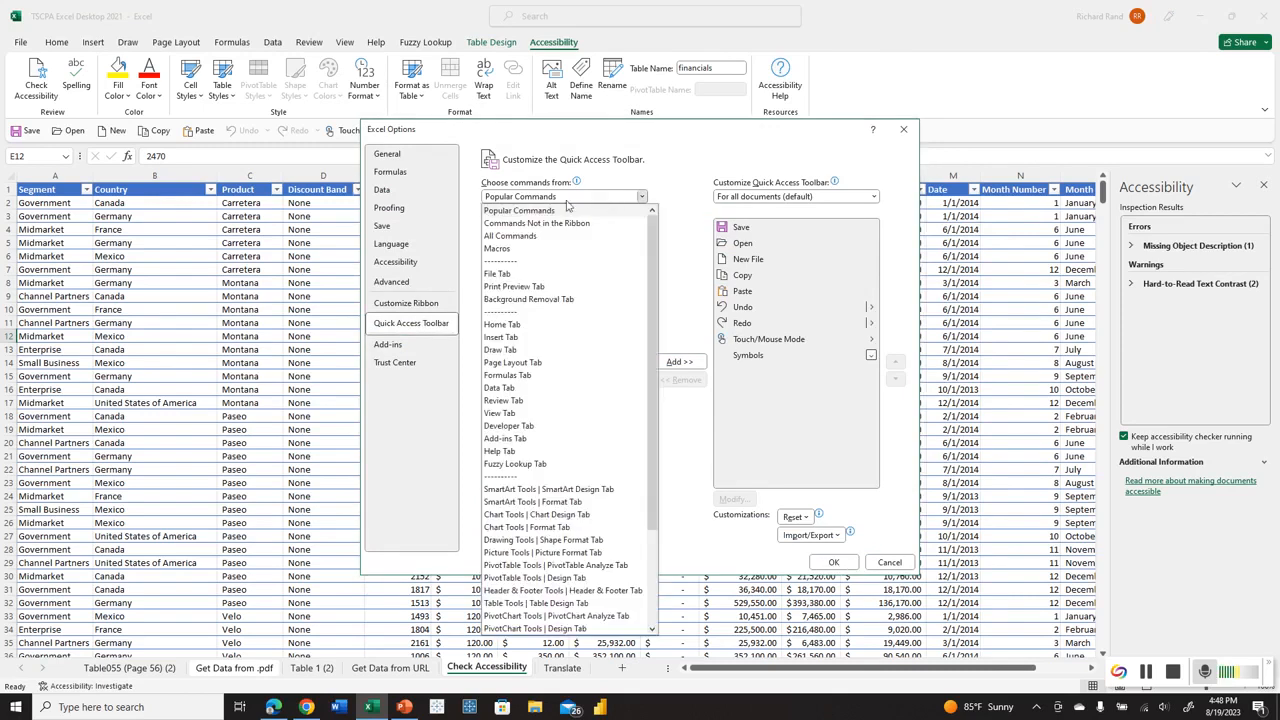
key("Escape")
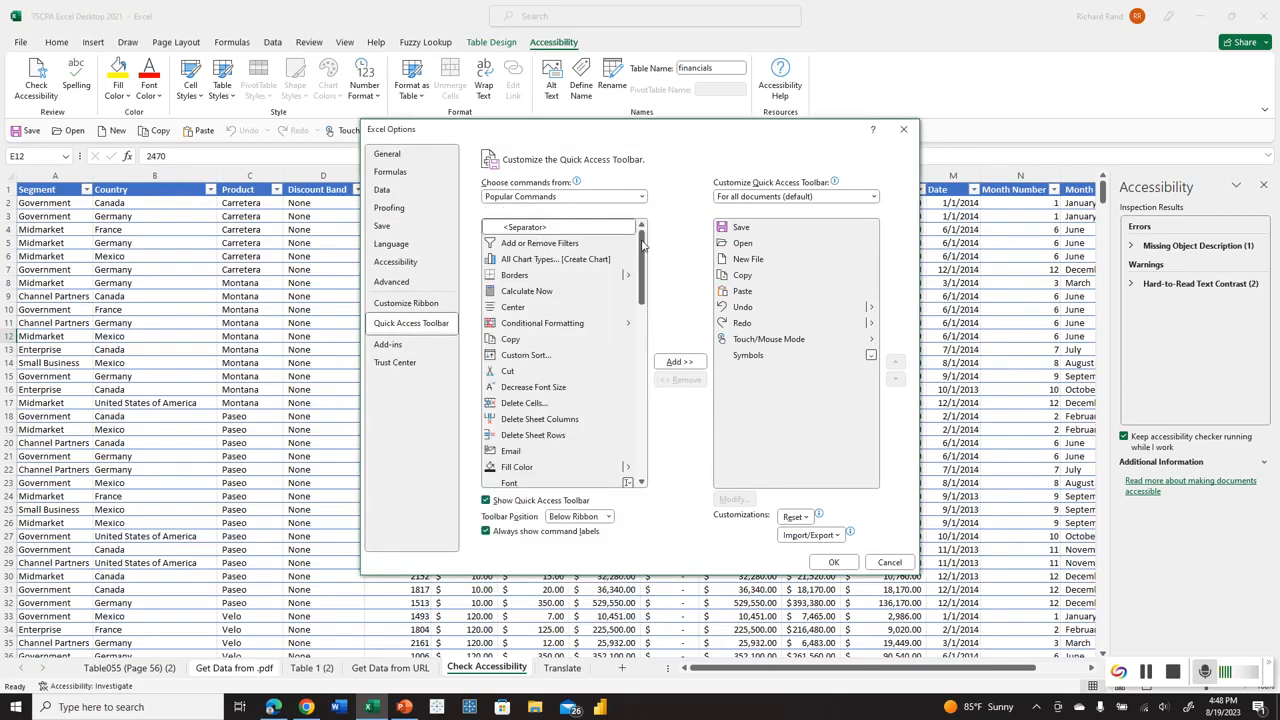
key("Down")
key("Down")
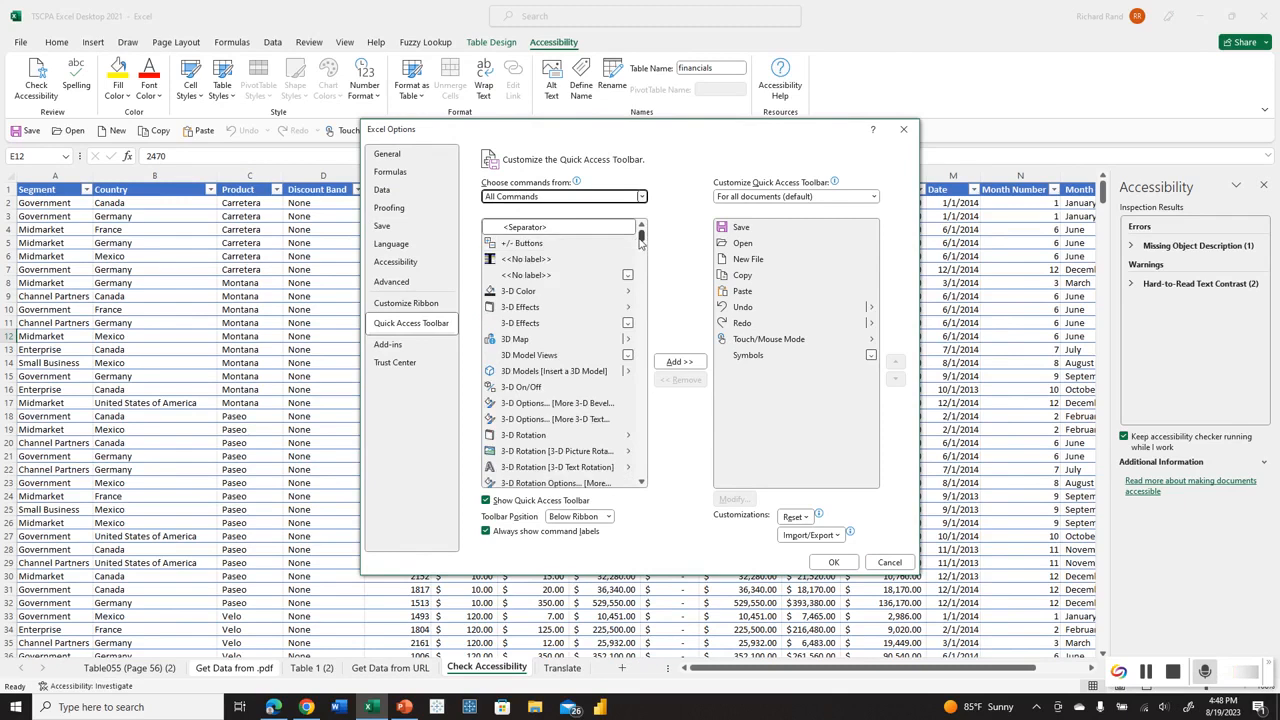
- Add the E-mail as PDF Attachment command to the Quick Access Toolbar and apply the change
left_click_drag(643, 245, 643, 290)
scroll(545, 290, "down", 4)
scroll(545, 288, "down", 10)
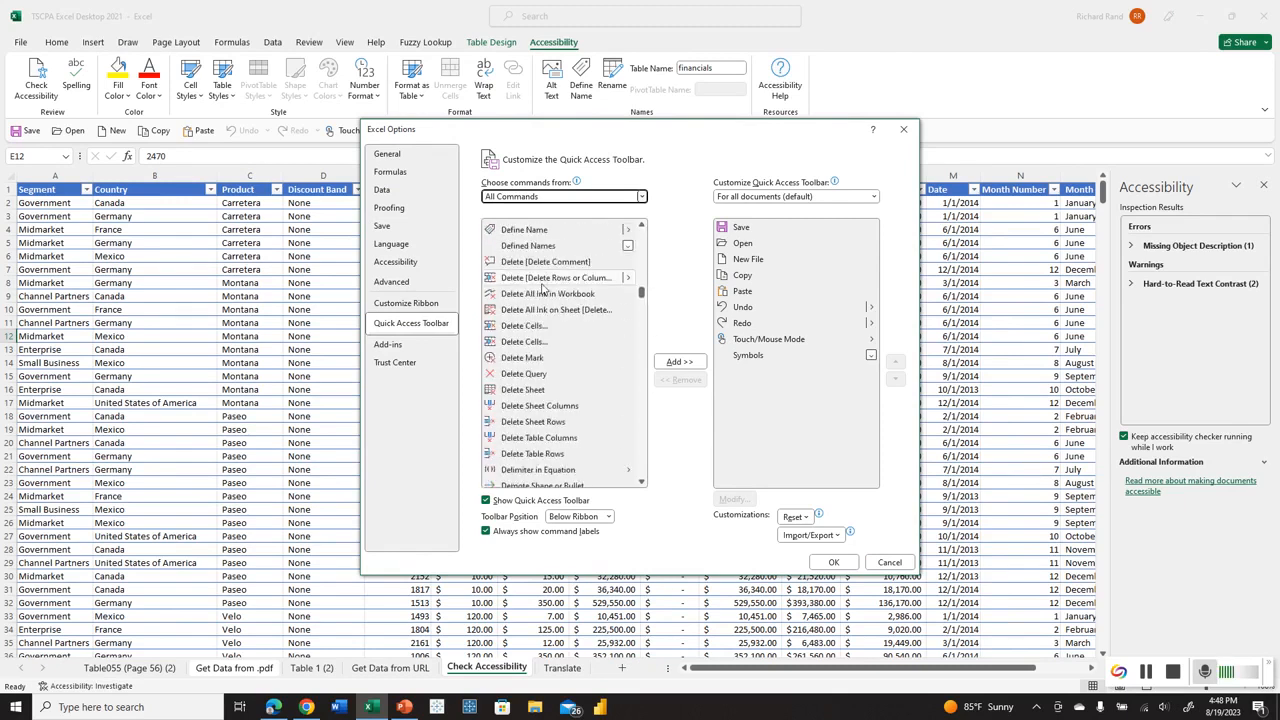
scroll(545, 288, "down", 8)
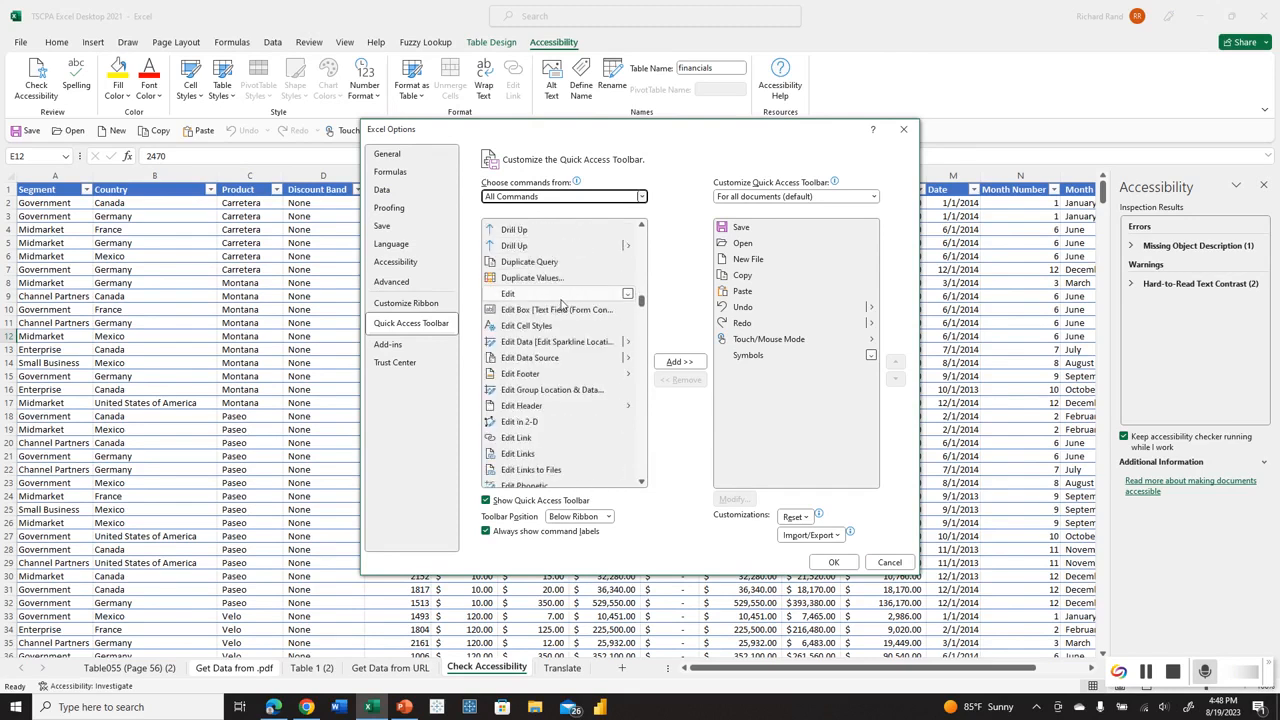
scroll(562, 304, "down", 1)
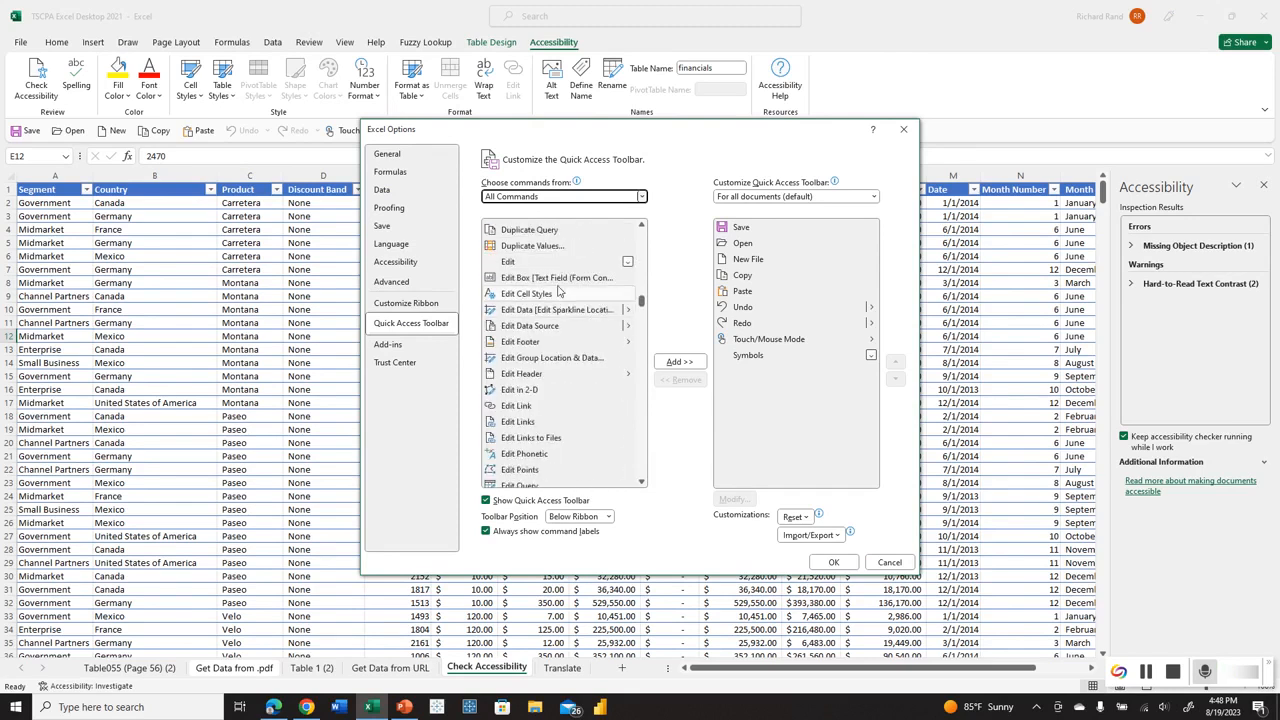
scroll(560, 291, "down", 7)
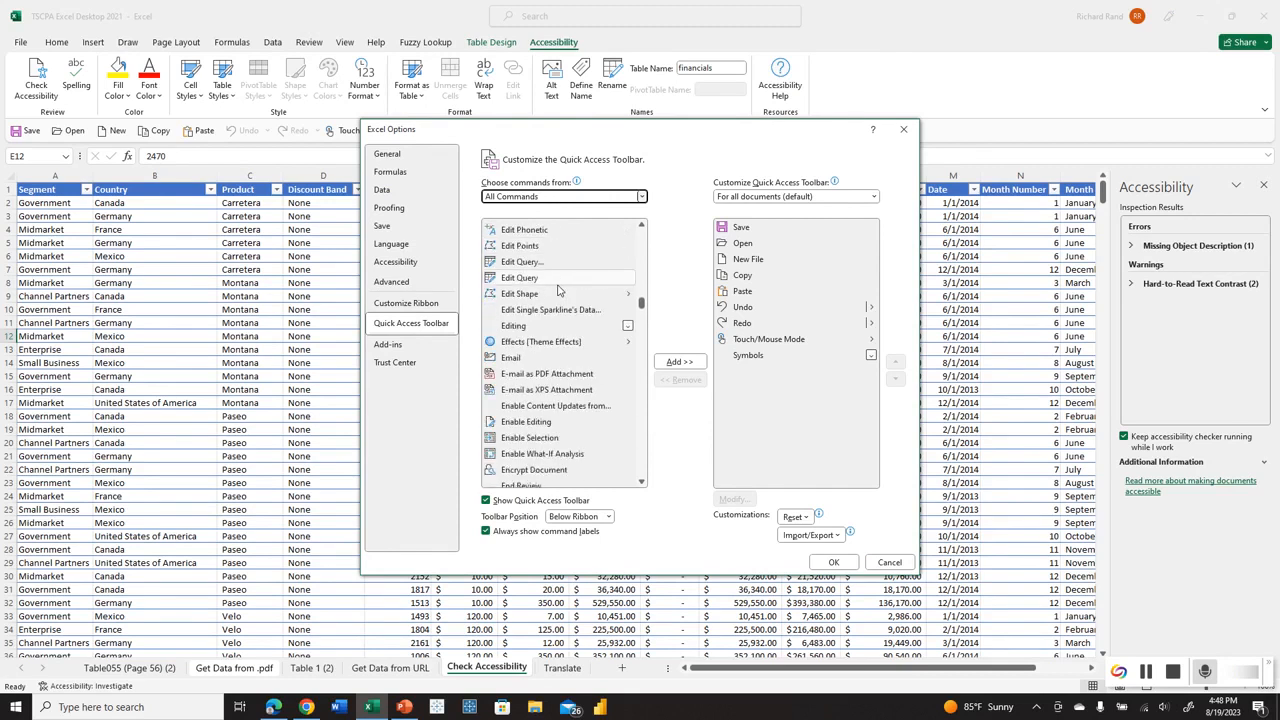
left_click(607, 375)
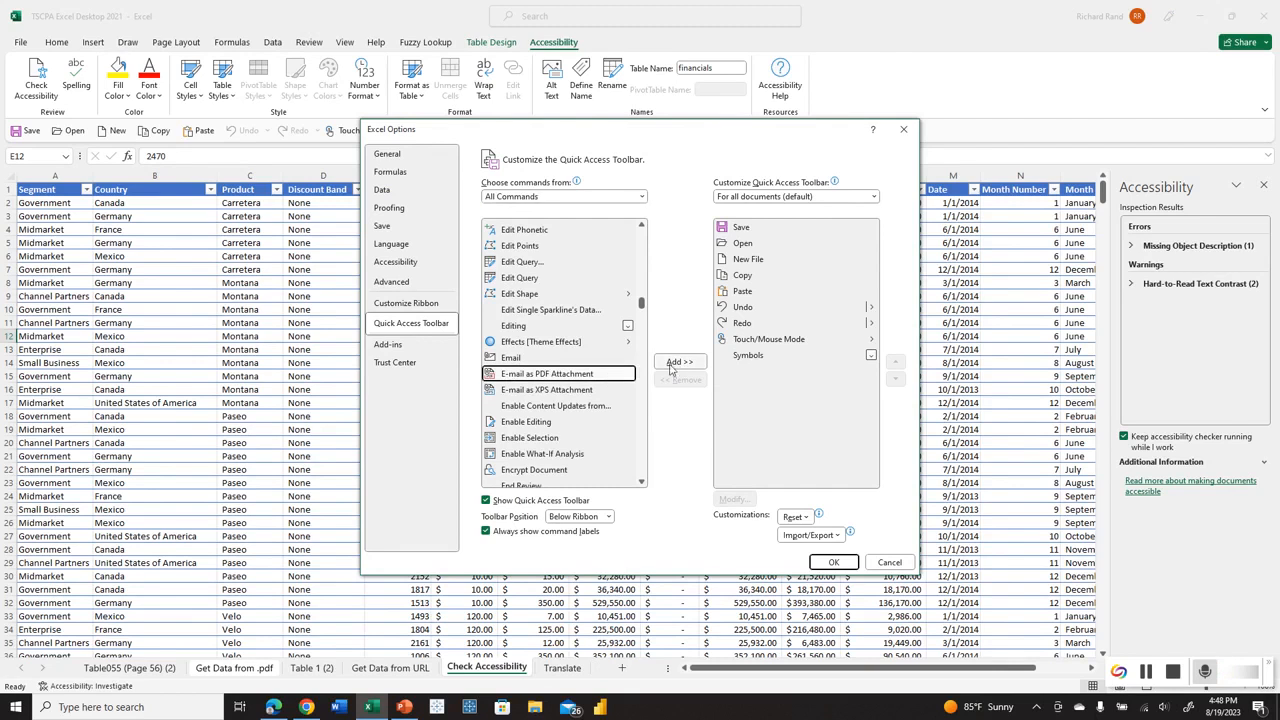
left_click(677, 362)
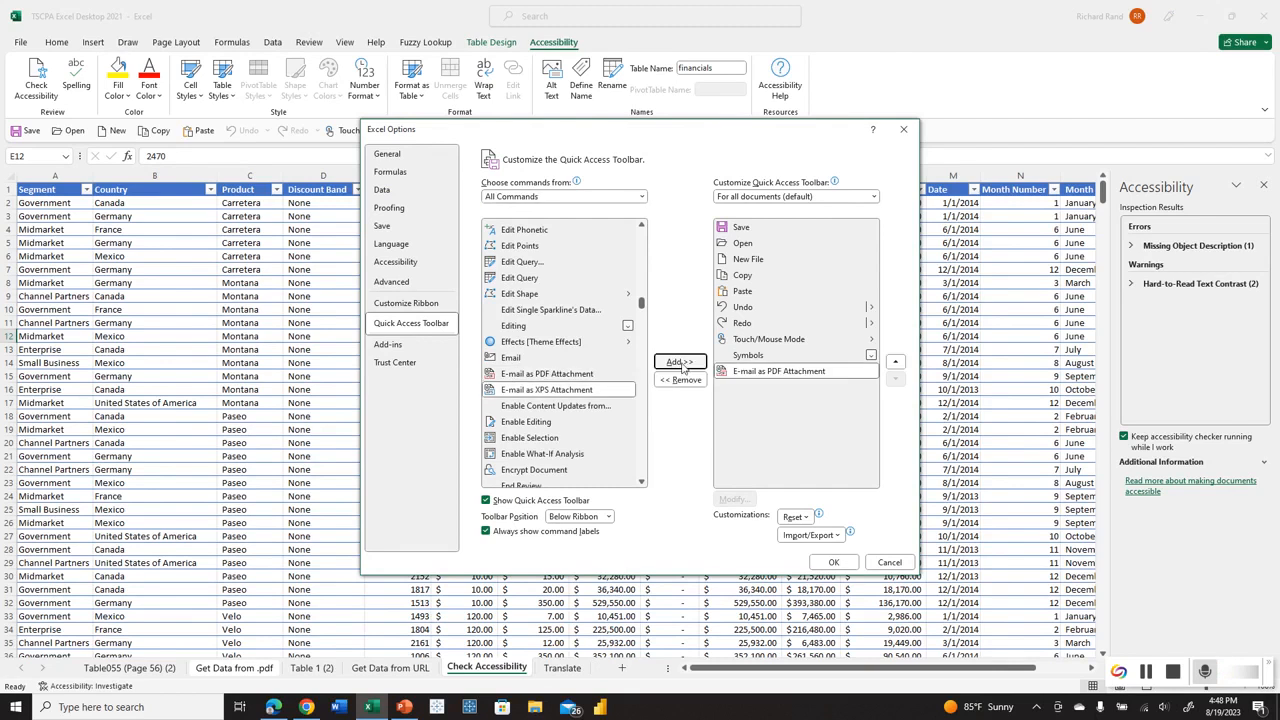
left_click(833, 562)
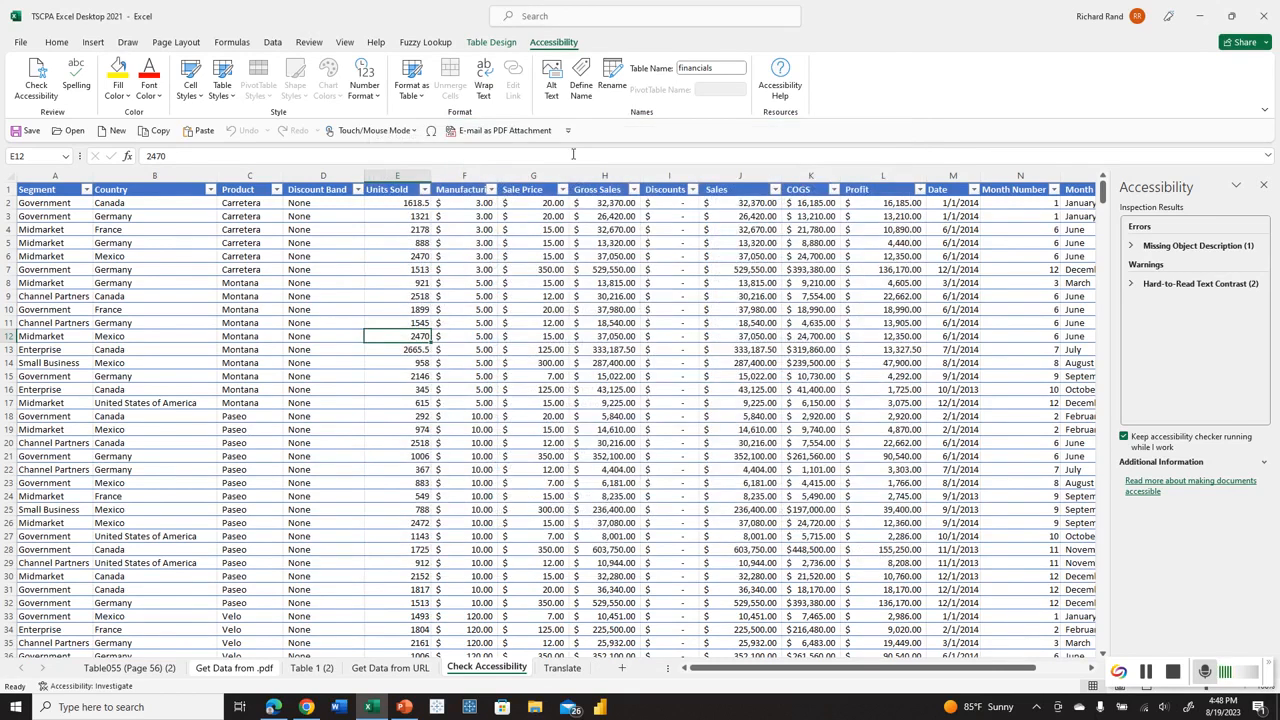
- Try to e-mail the workbook as a PDF attachment, and exit the Outlook account setup wizard
left_click(467, 133)
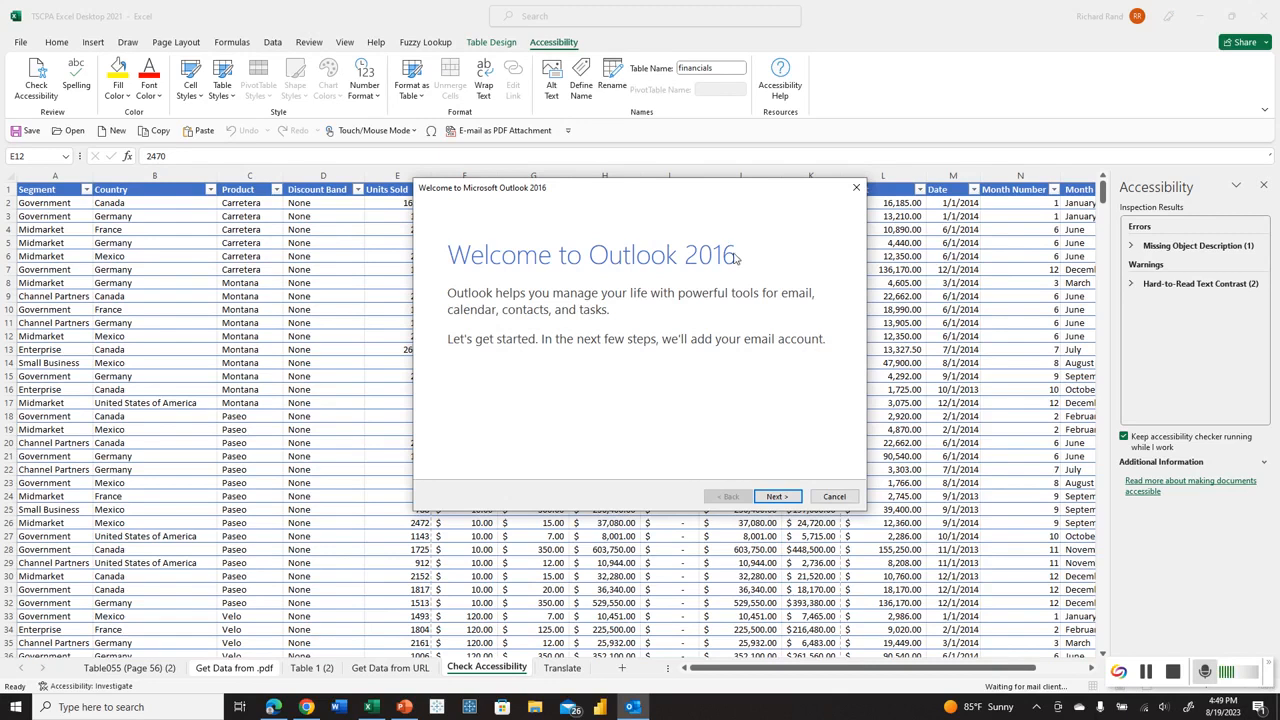
left_click(832, 497)
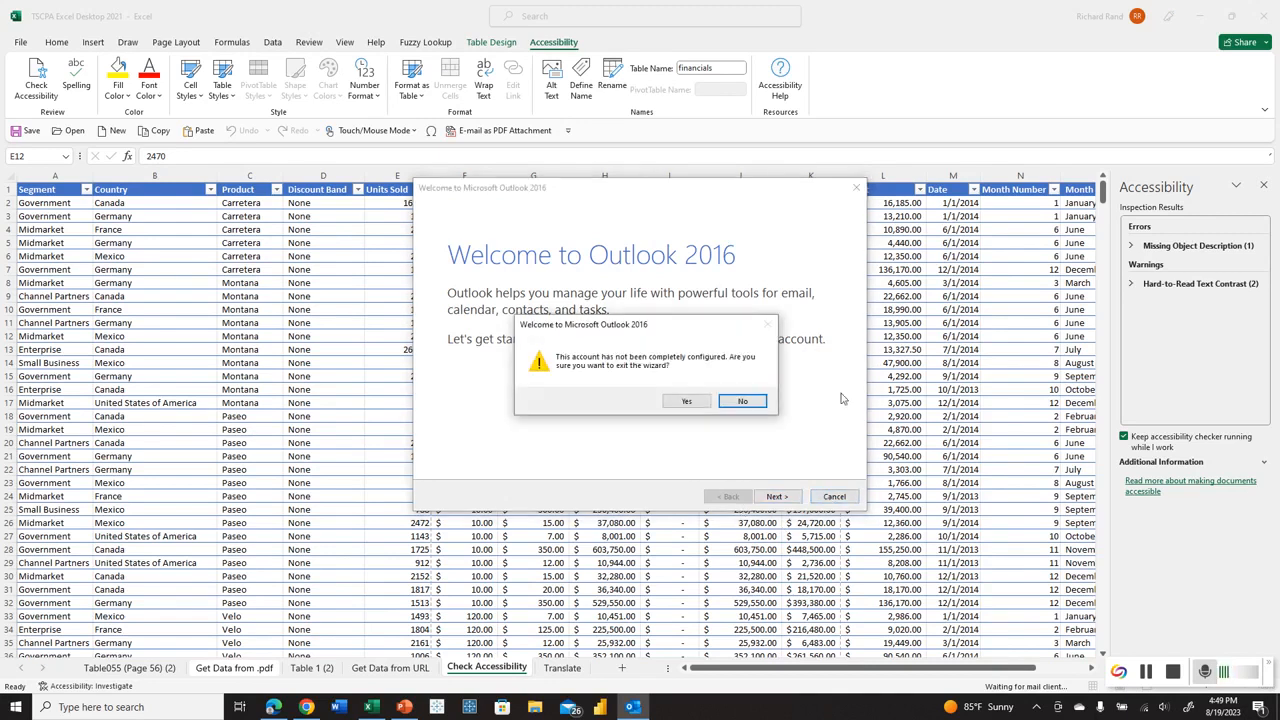
left_click(687, 403)
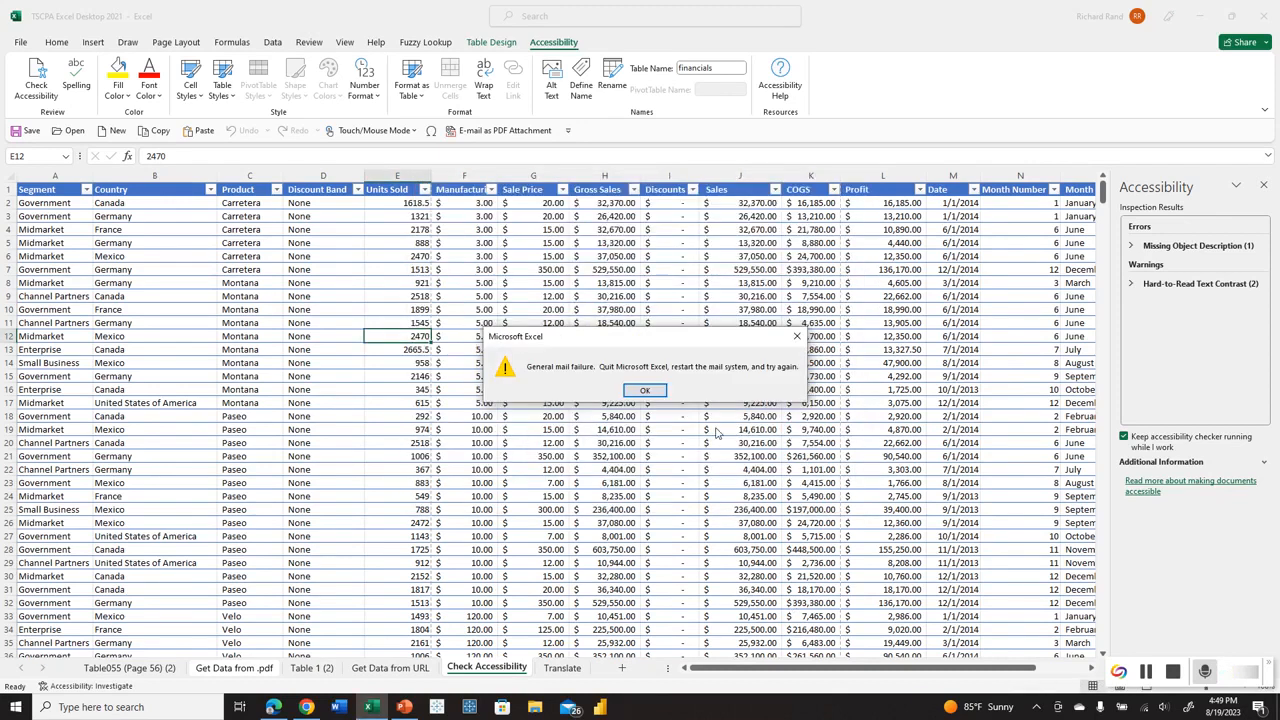
left_click(655, 391)
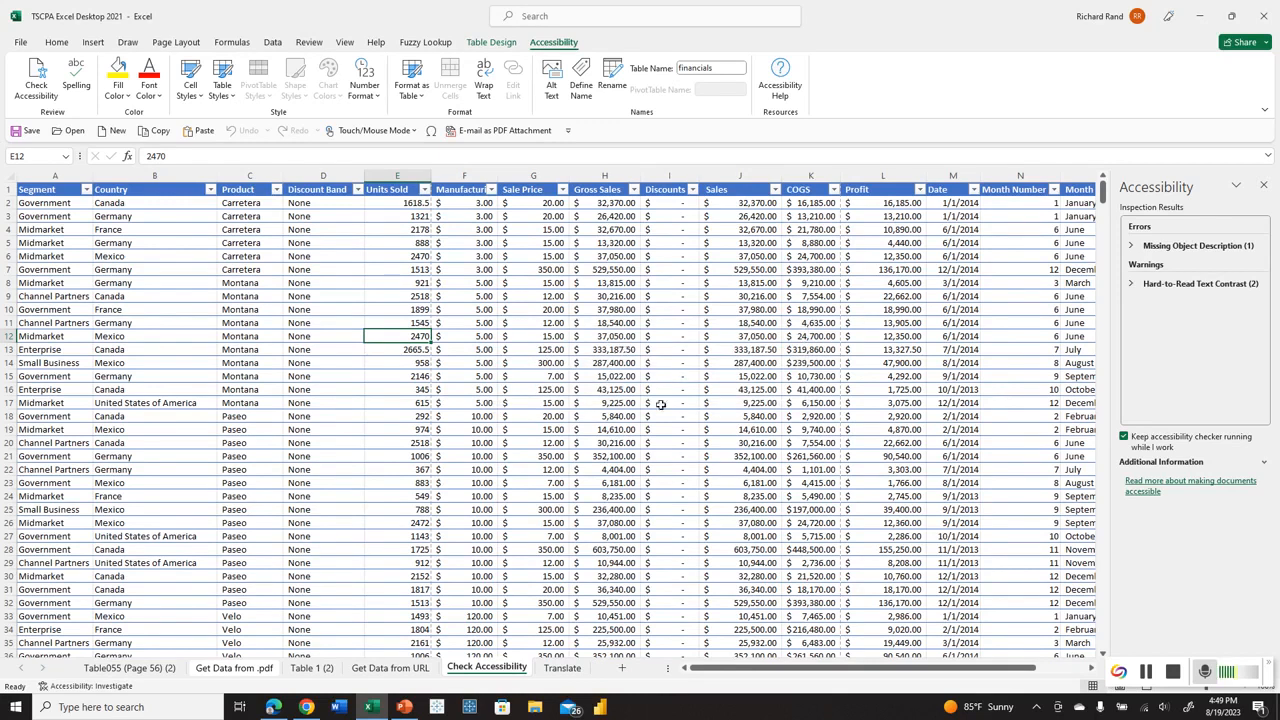
- On the Translate sheet, translate the whole Instructions block from English to French with the Translator
left_click(564, 667)
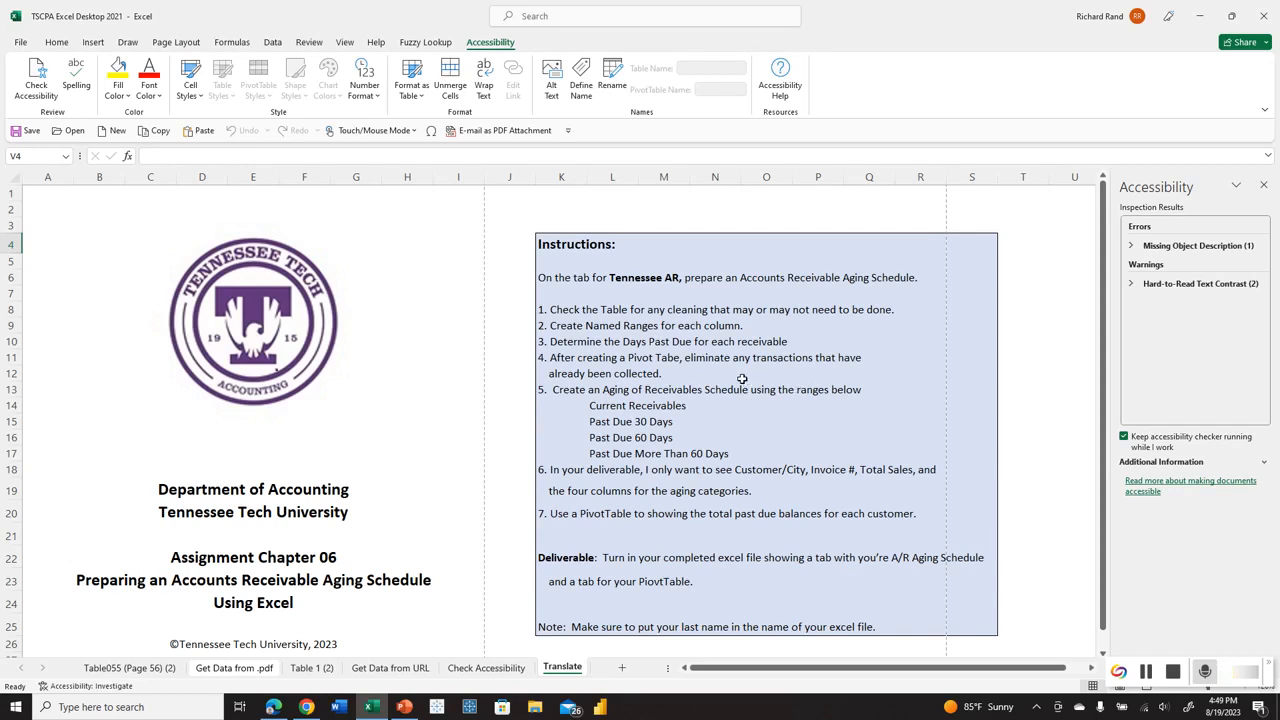
left_click(309, 44)
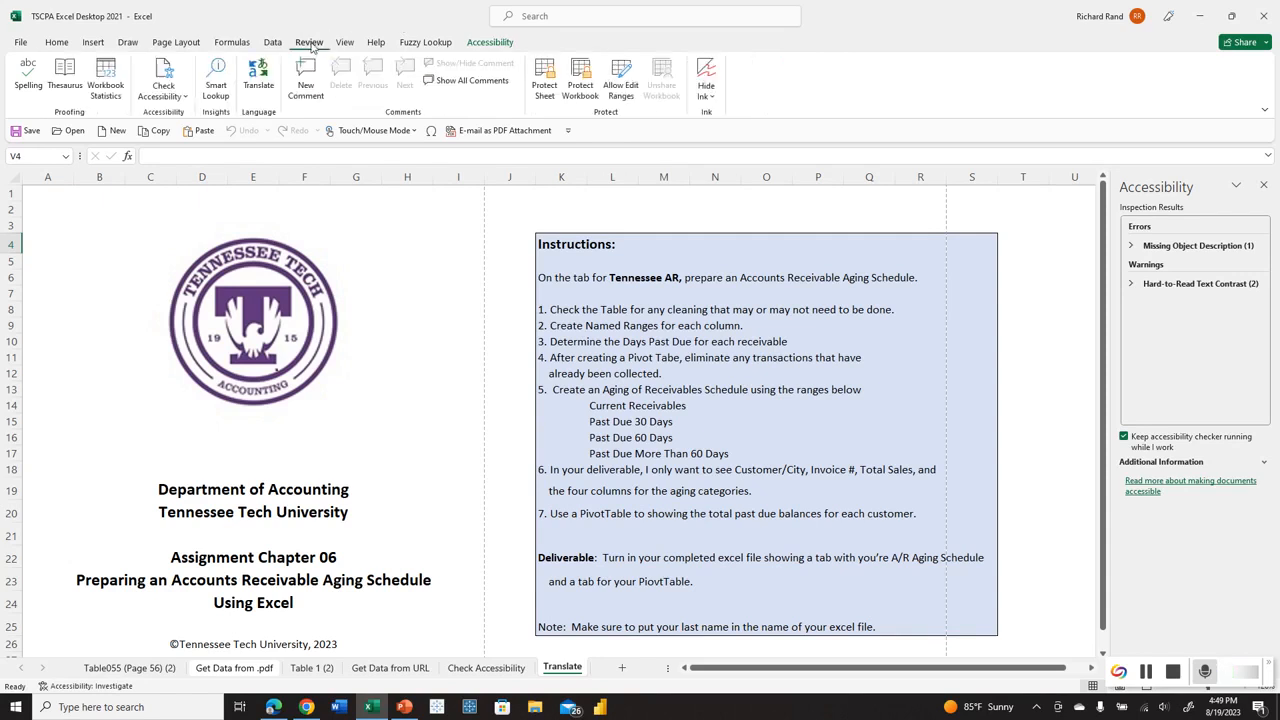
left_click(262, 78)
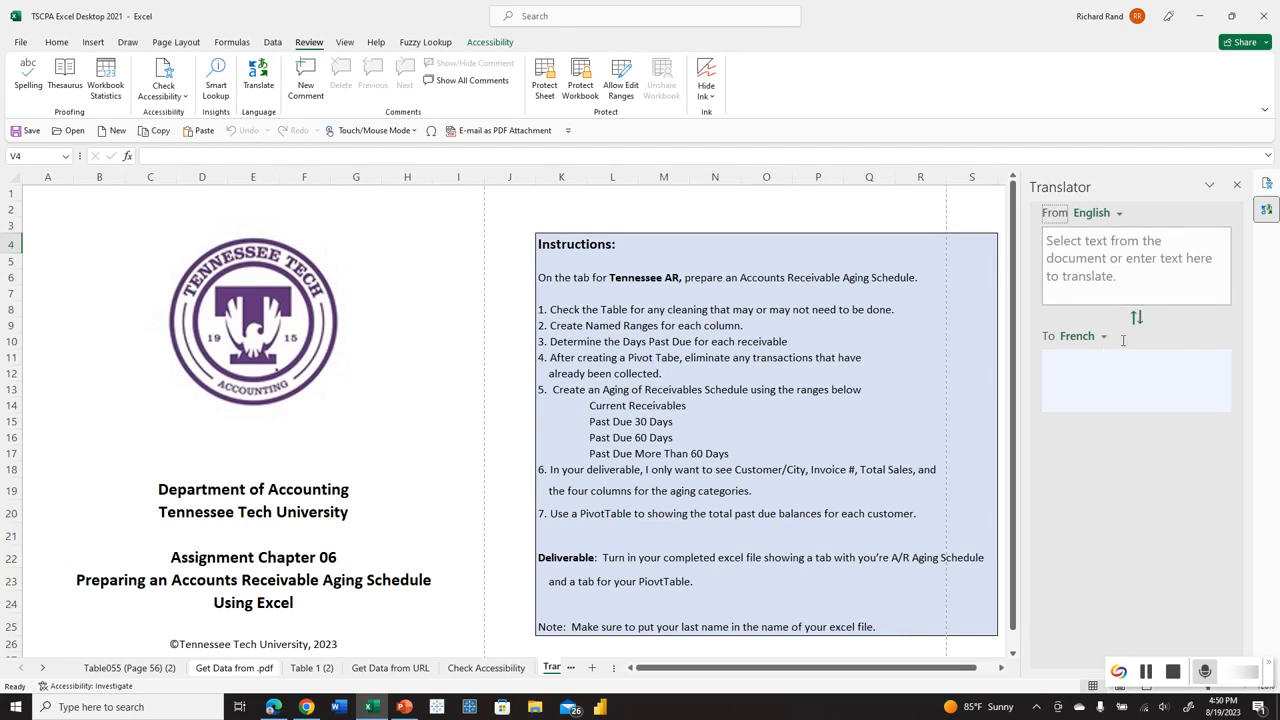
left_click(1064, 244)
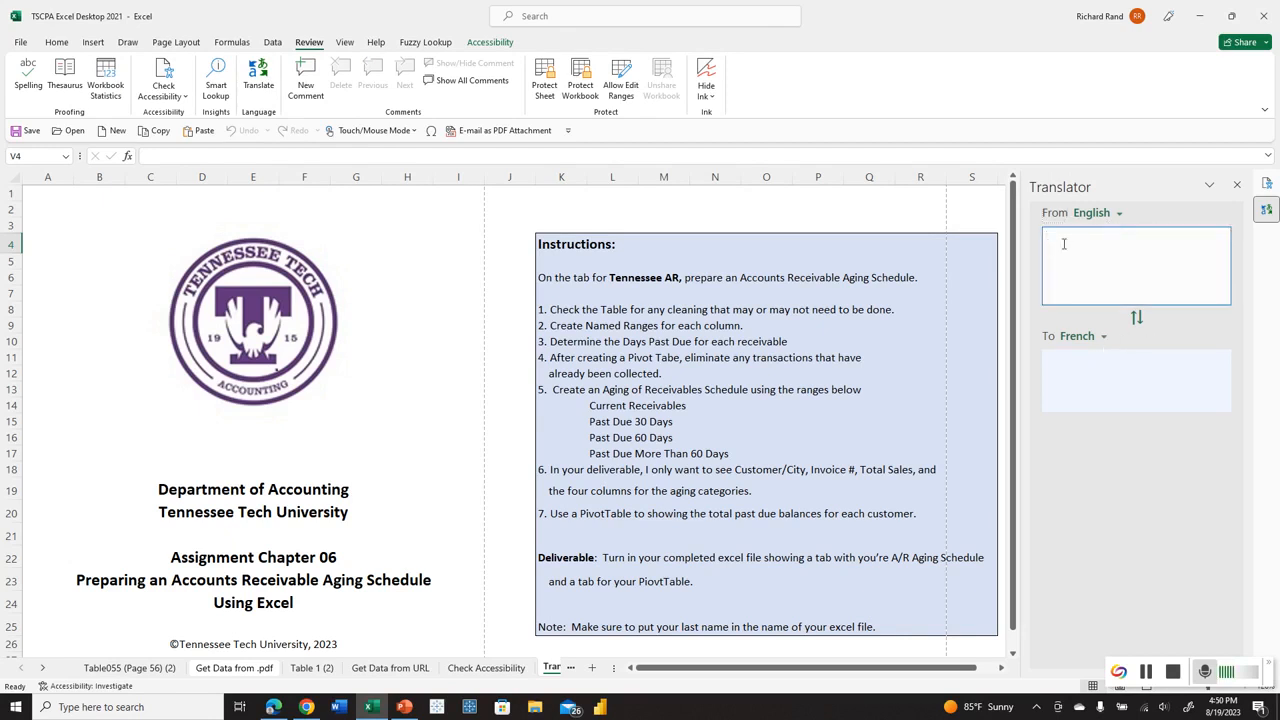
left_click_drag(545, 243, 966, 624)
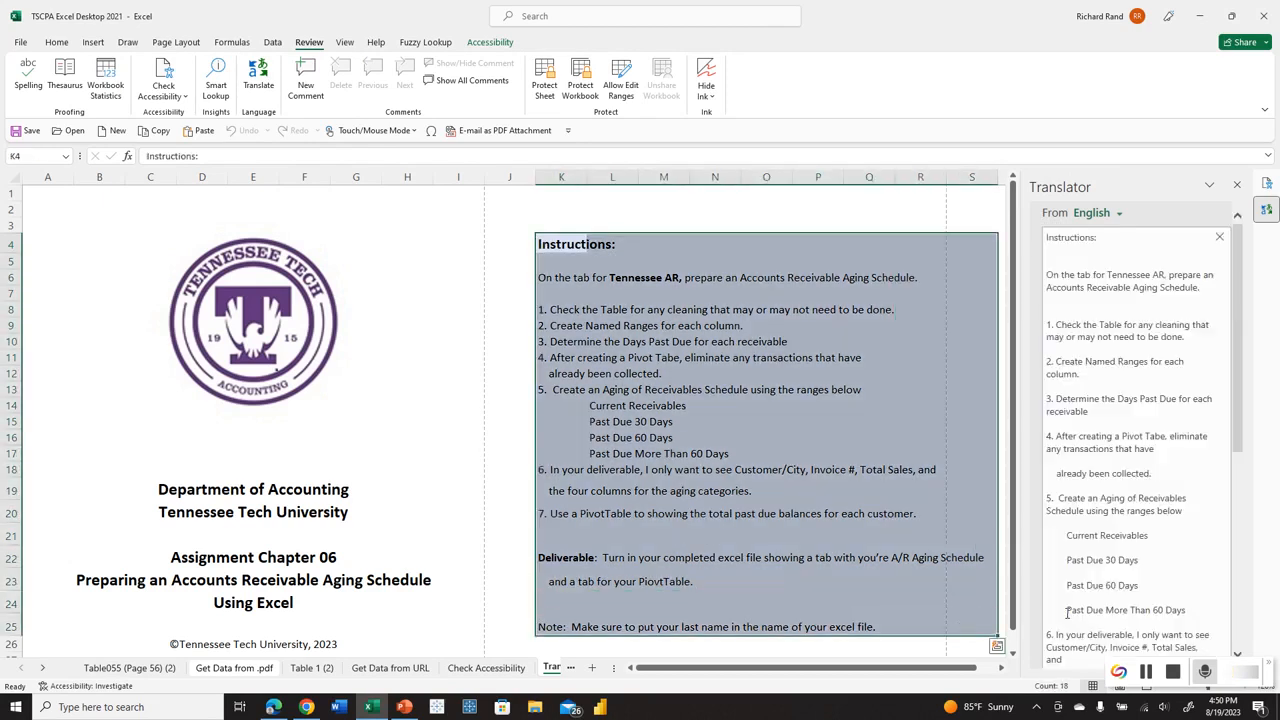
- Read through the French translation of the assignment instructions and compare it with the English source text
scroll(1213, 486, "down", 10)
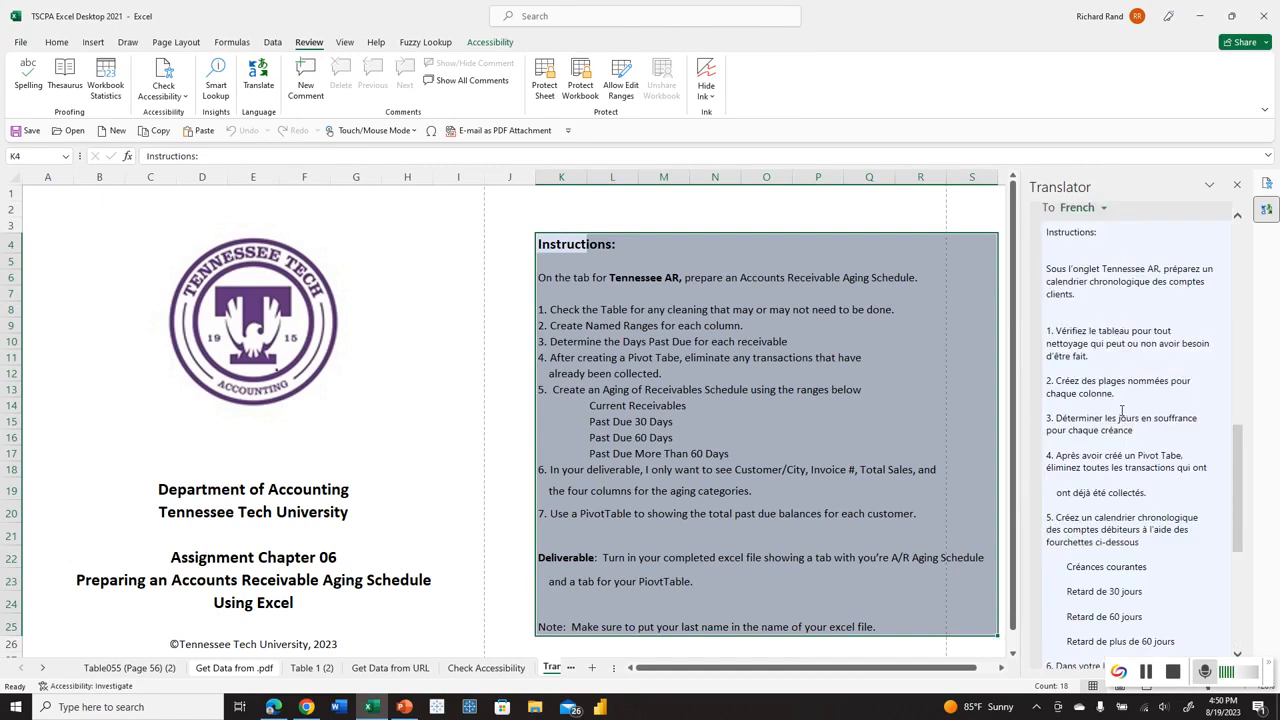
scroll(1113, 430, "up", 3)
scroll(1131, 383, "down", 5)
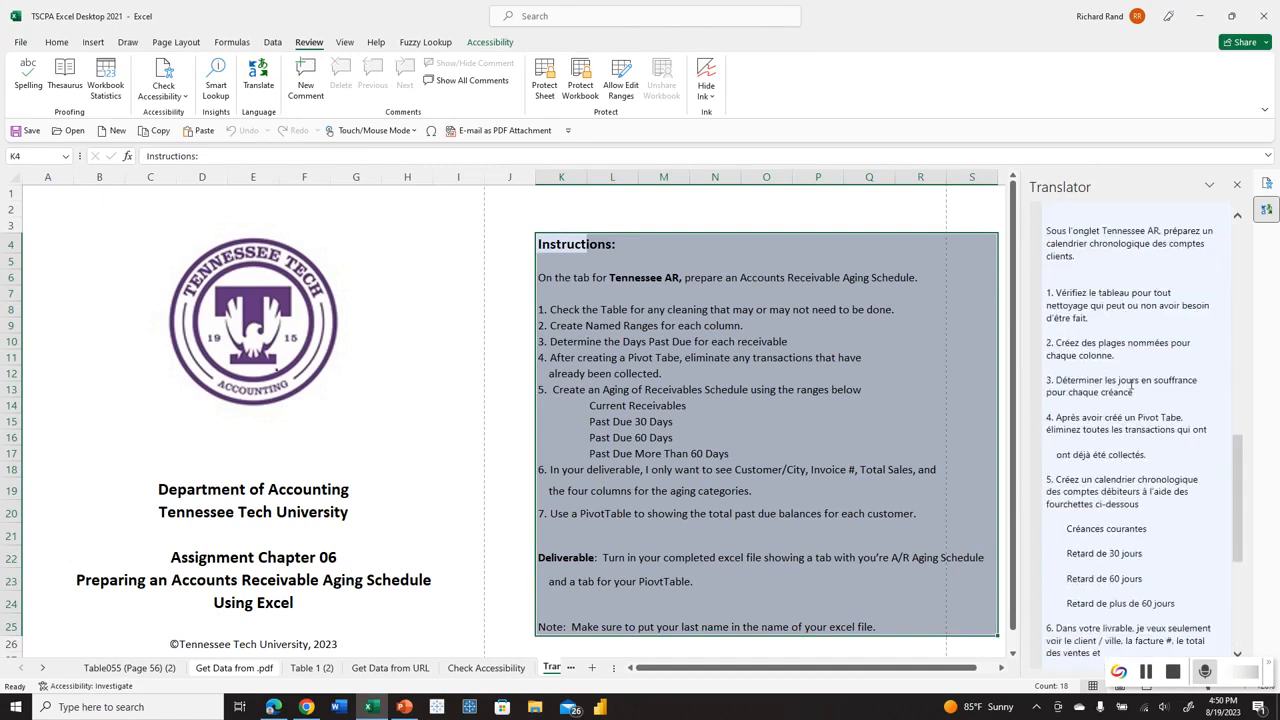
scroll(1131, 383, "down", 5)
scroll(1131, 383, "up", 4)
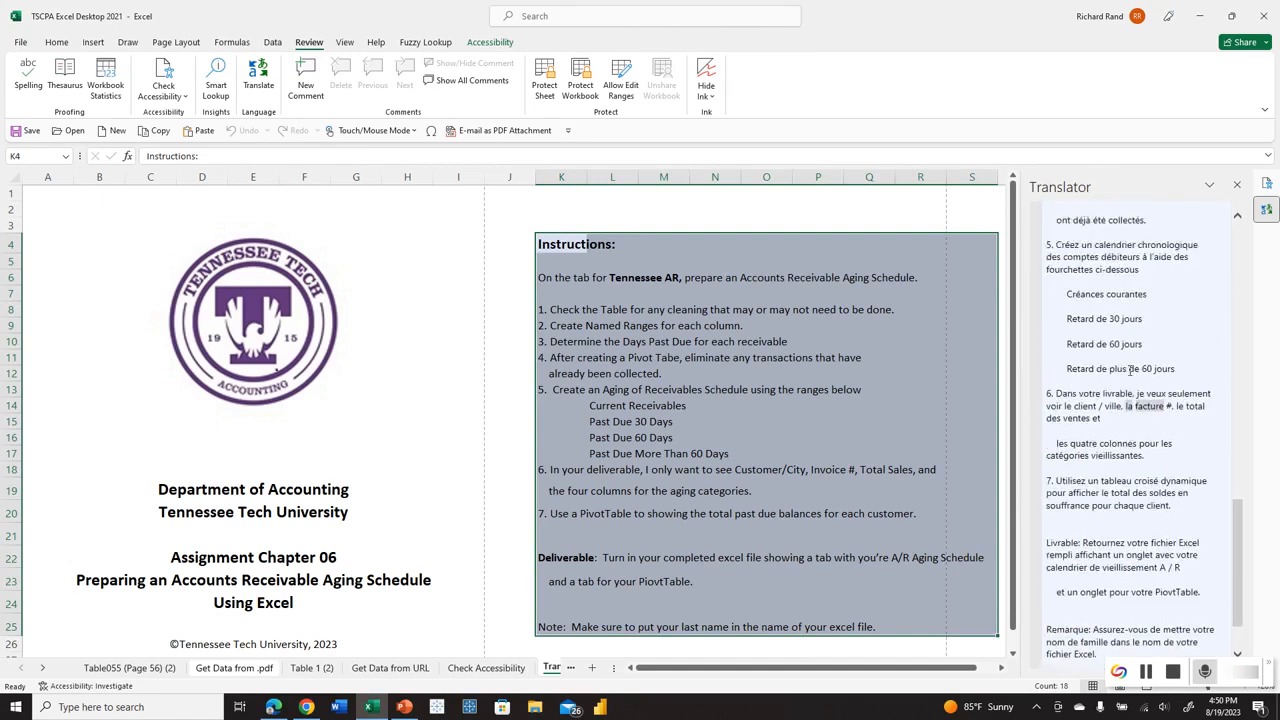
scroll(1131, 372, "up", 8)
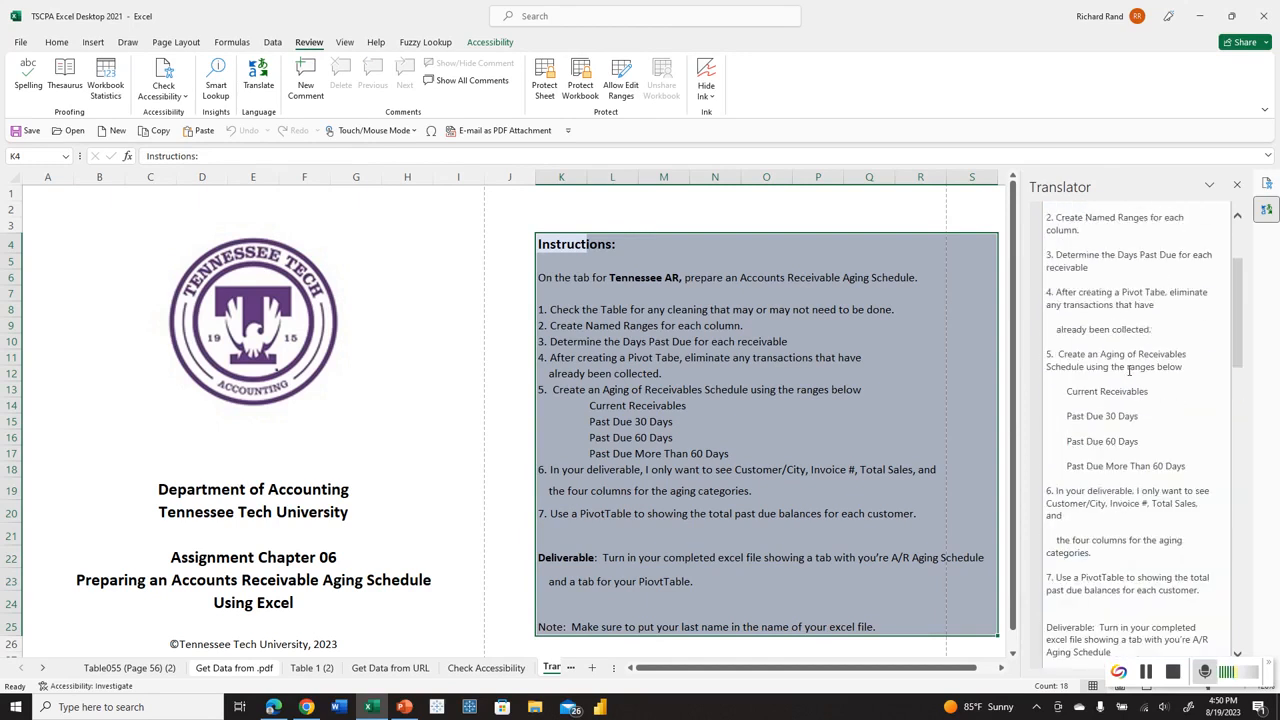
scroll(1129, 370, "down", 8)
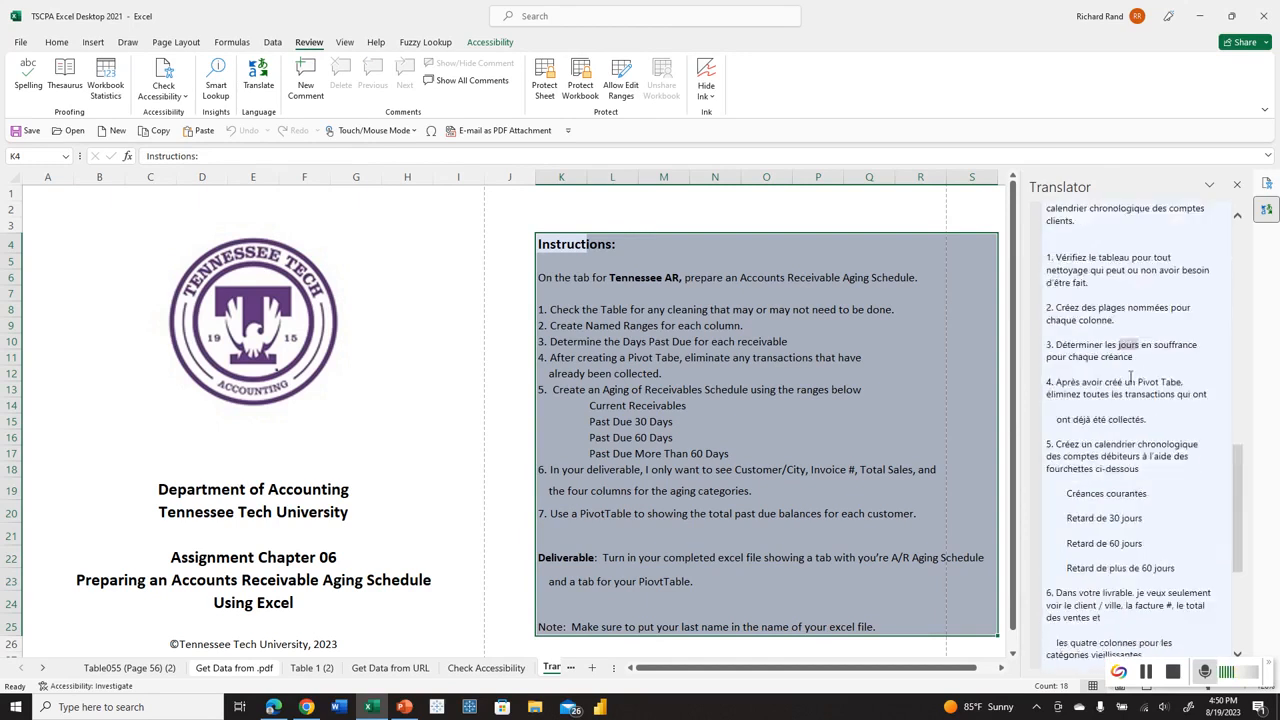
scroll(1131, 372, "down", 3)
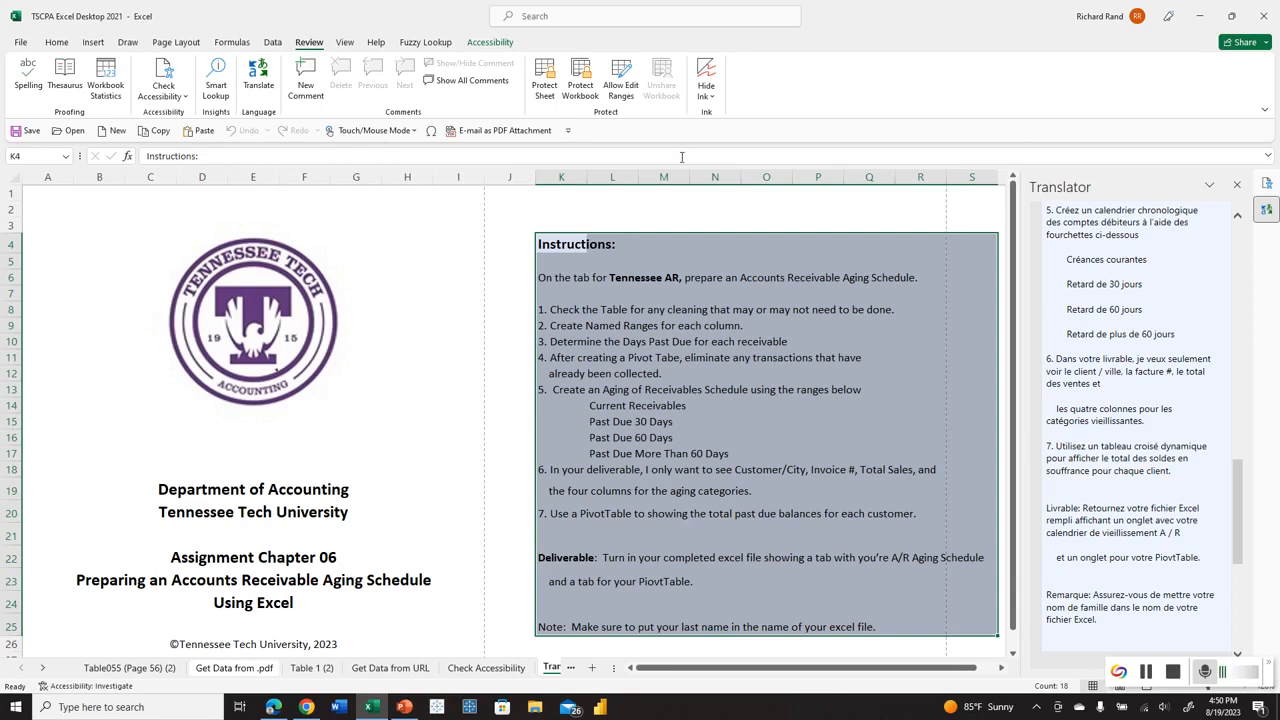
- Open the feedback pane from Excel's help commands
left_click(378, 45)
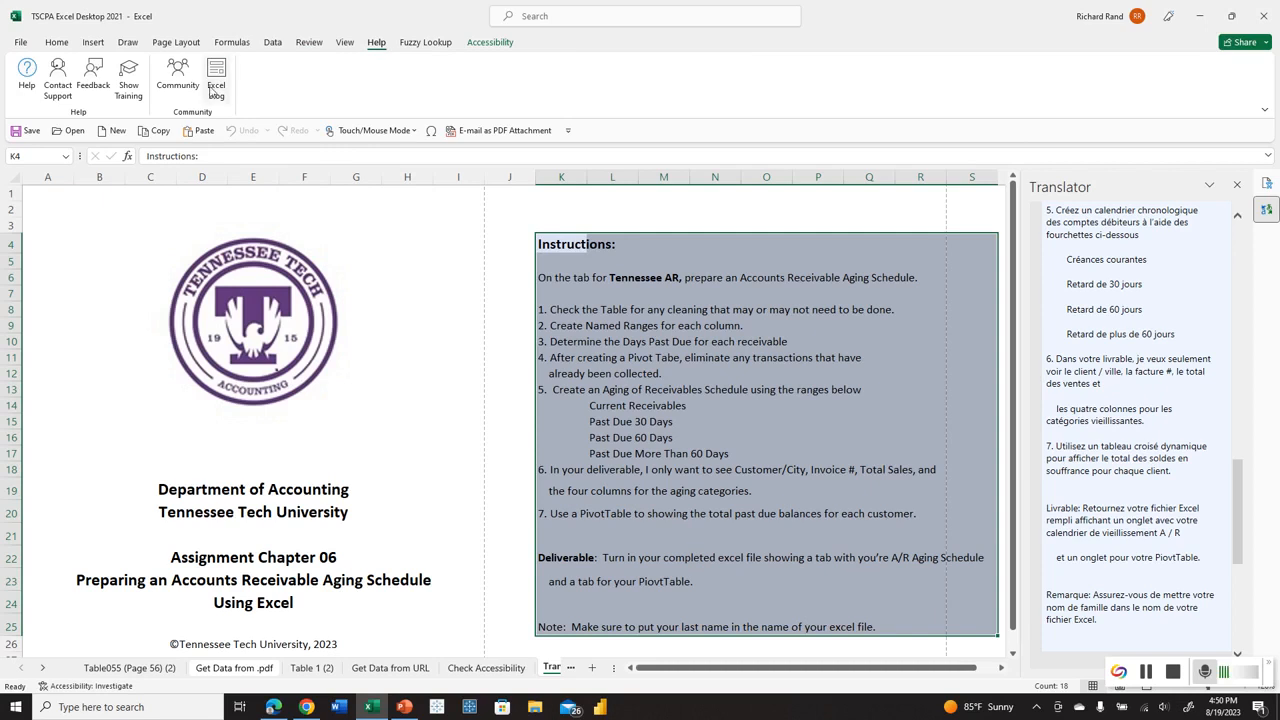
left_click(92, 76)
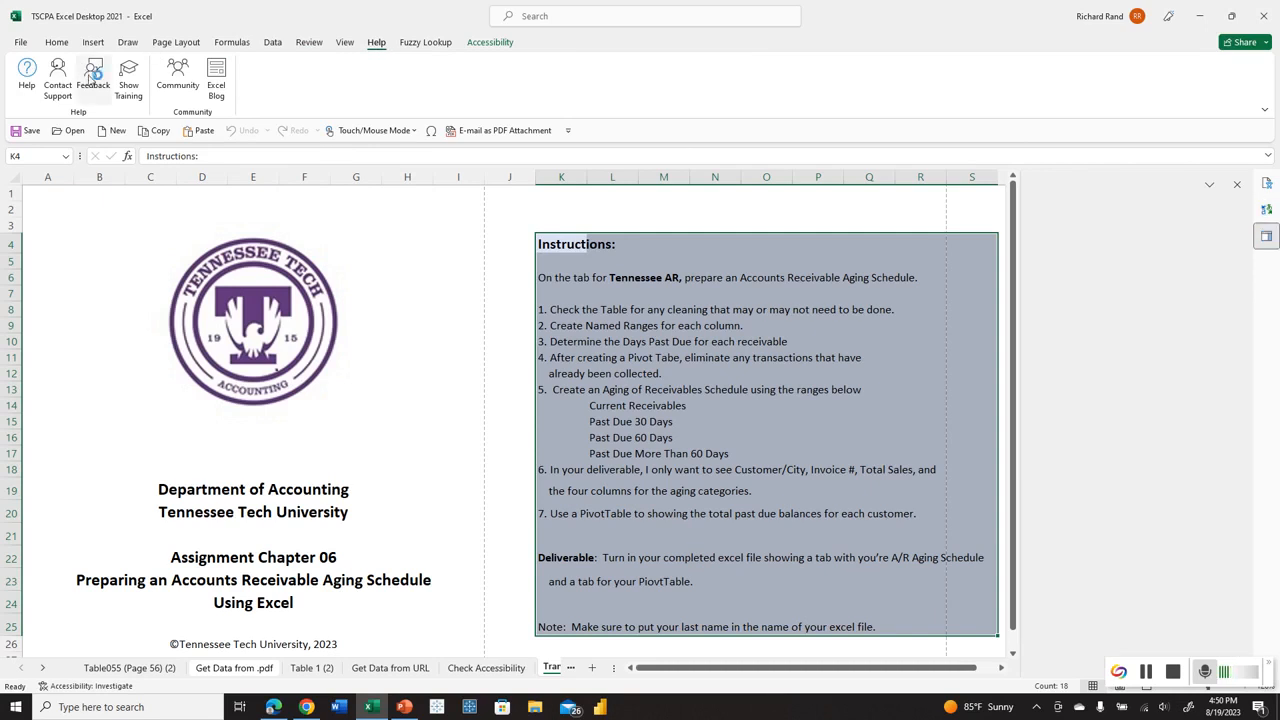